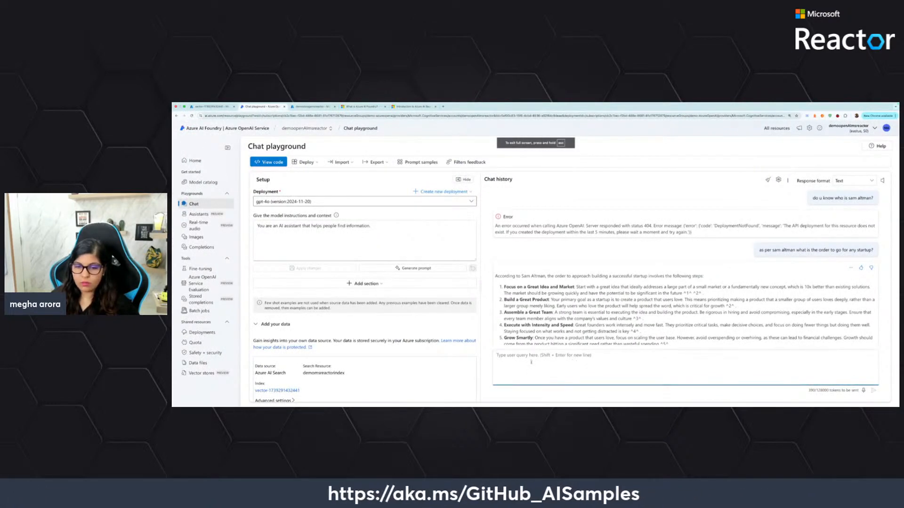
Review the full answer about Sam Altman's recommended order for building a startup
scroll(521, 319, "down", 1)
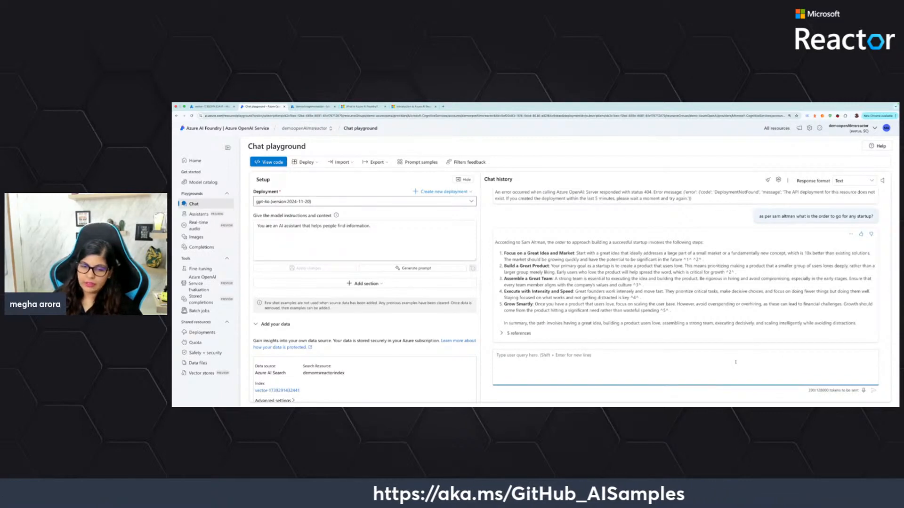
type("a")
key("BackSpace")
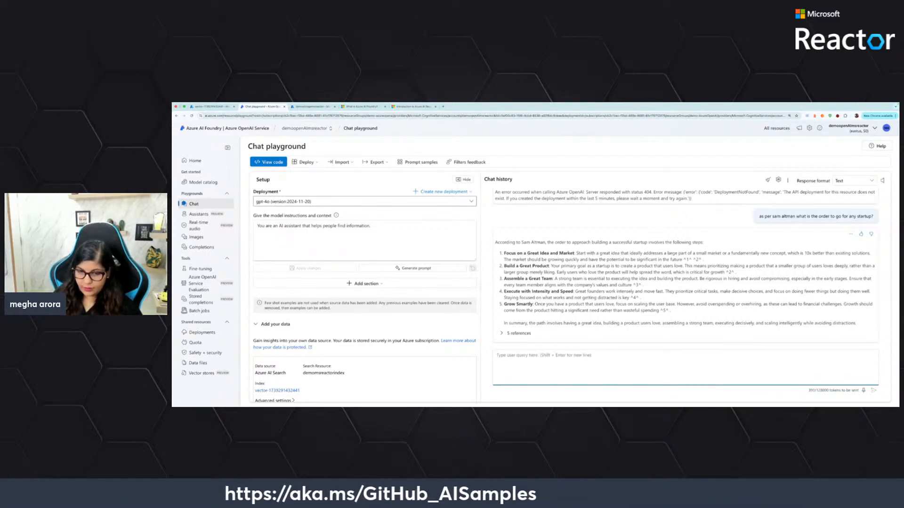
type("to")
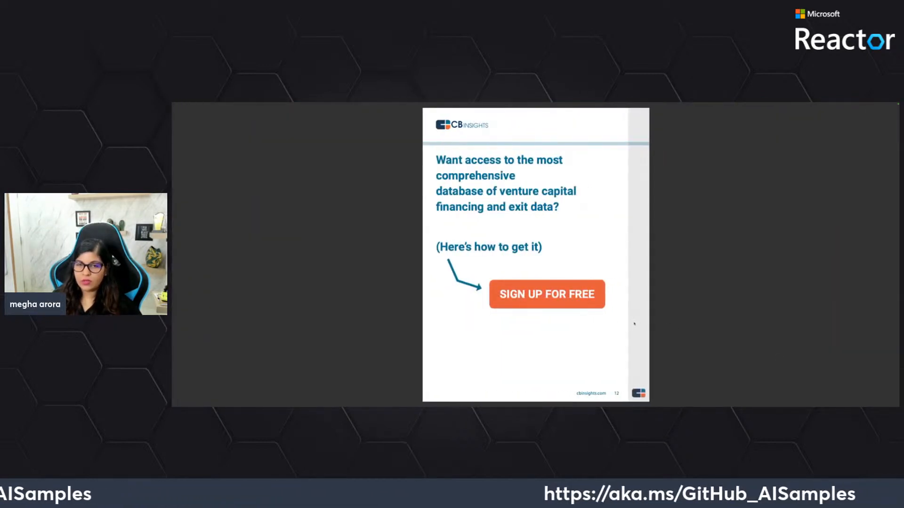
Examine the CB Insights startup-failure reasons and the Startup Playbook's table of contents, and return to the chat playground
key("ctrl+Left")
key("ctrl+Right")
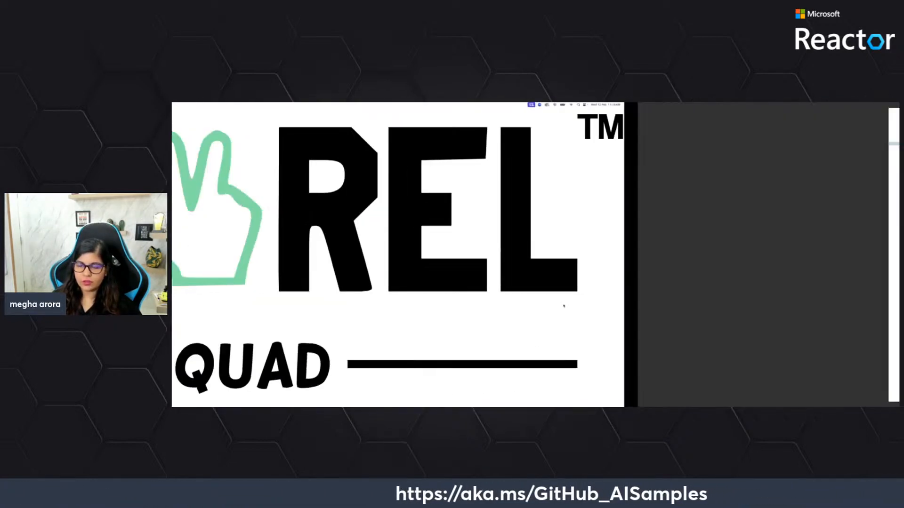
scroll(561, 302, "up", 2)
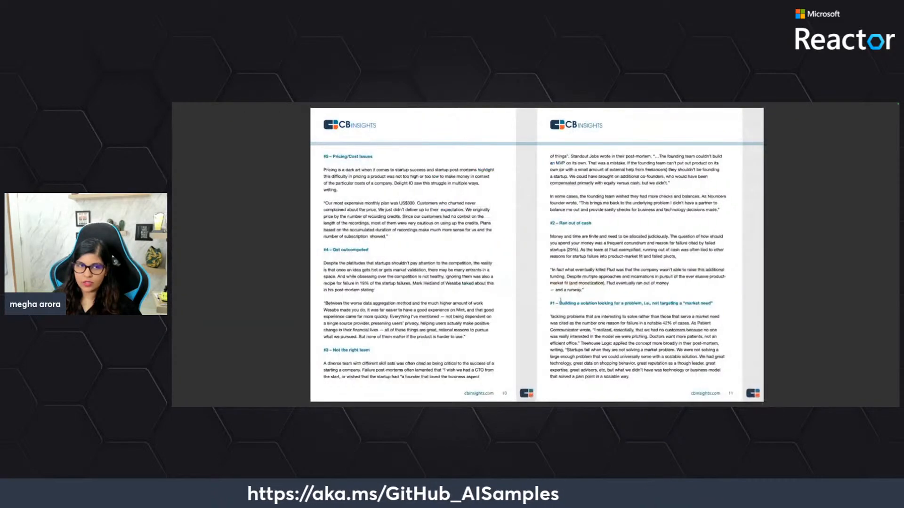
key("ctrl+Left")
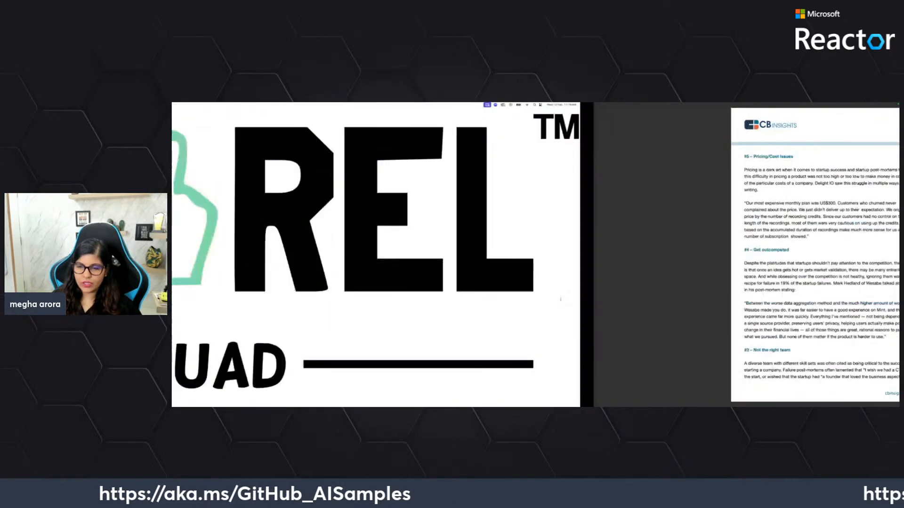
key("ctrl+Right")
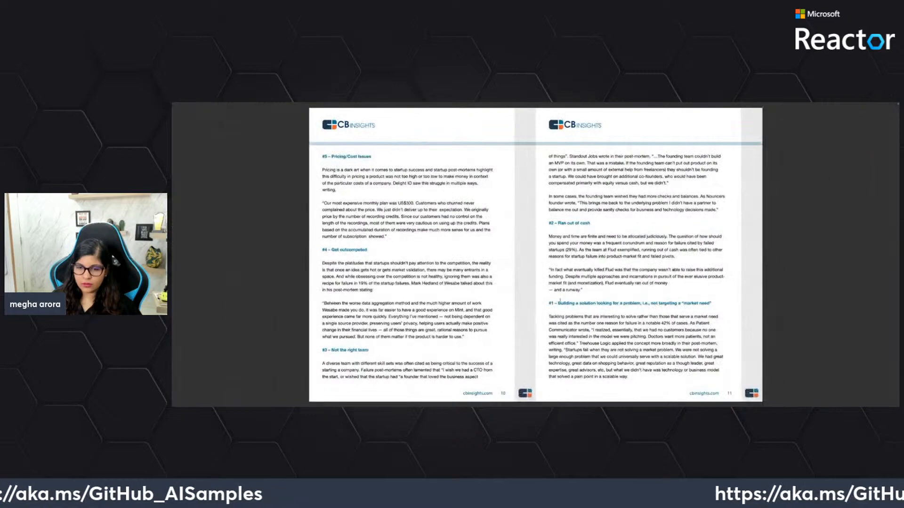
scroll(561, 301, "up", 2)
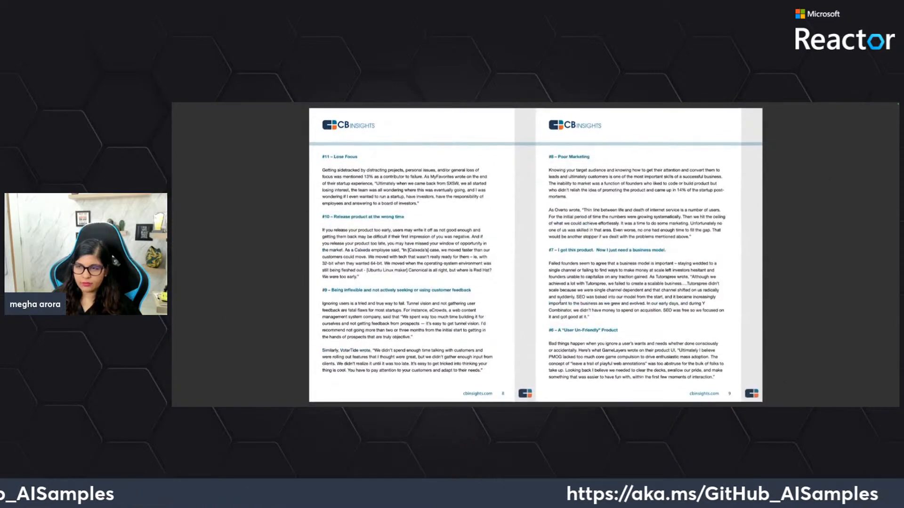
key("ctrl+Right")
key("ctrl+Right")
key("ctrl+Right")
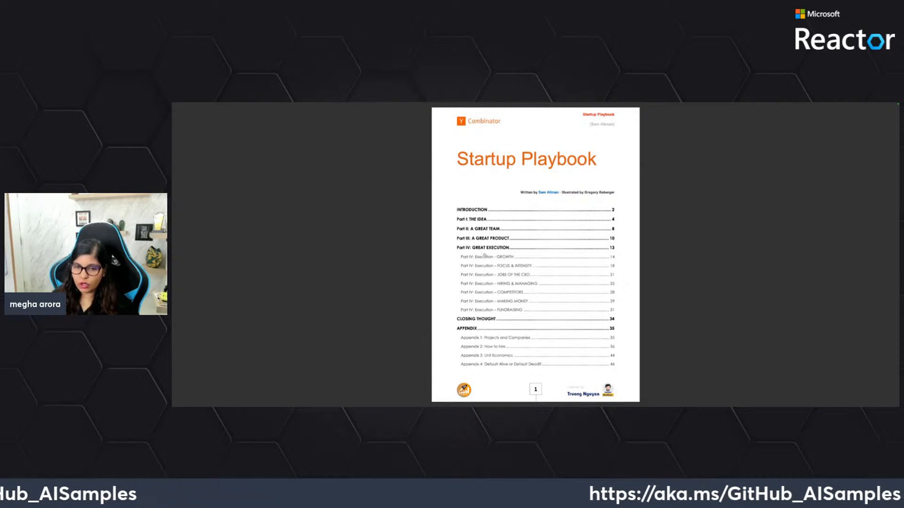
key("ctrl+Left")
key("ctrl+Left")
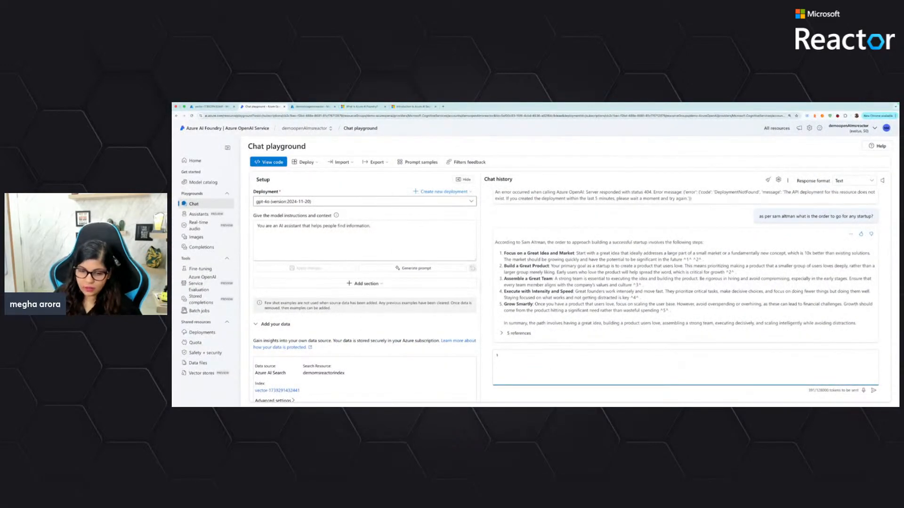
Ask the chat model "why top startups fail?"
type("why to")
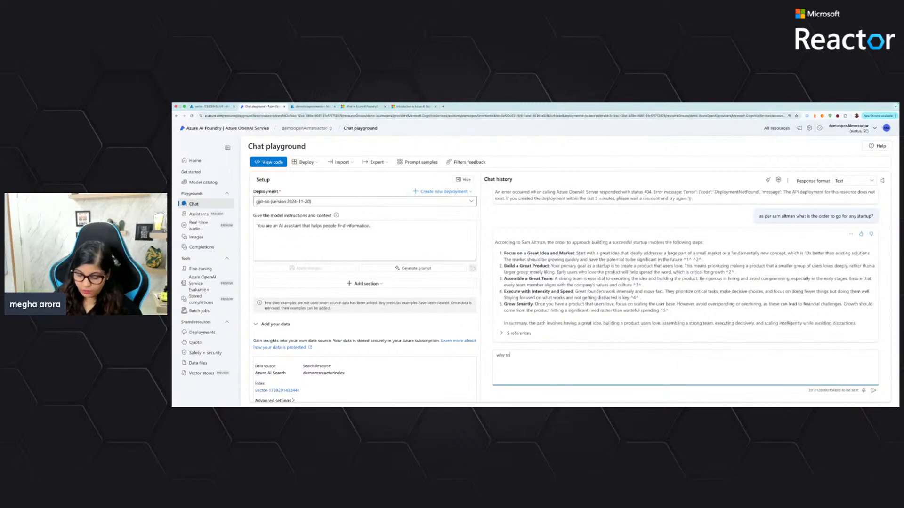
type("p startups fail?")
key("Return")
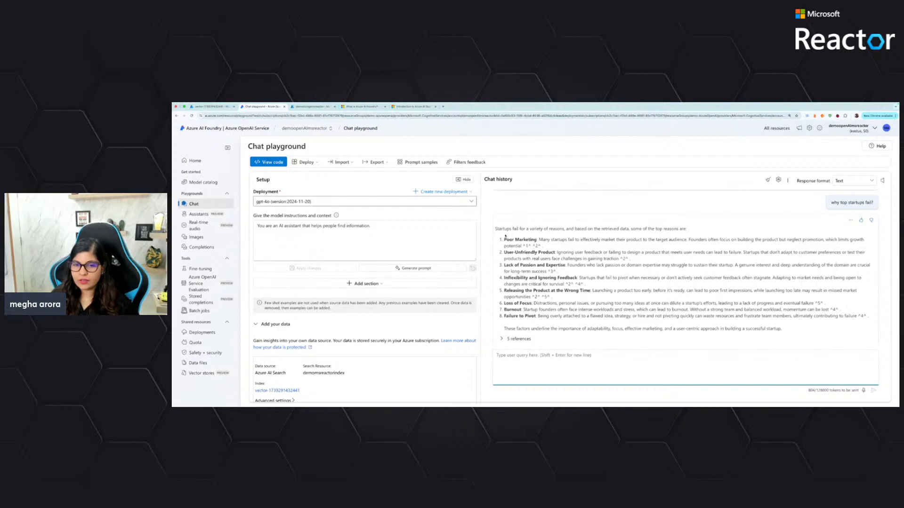
Check the listed failure reasons and ask the chat model "how many reasons do you have as per the data you have?"
left_click_drag(505, 237, 585, 285)
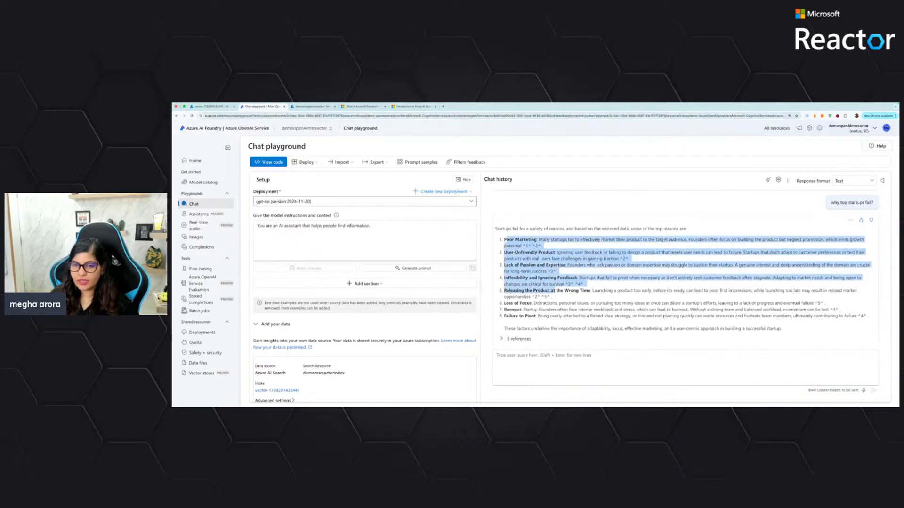
left_click(547, 361)
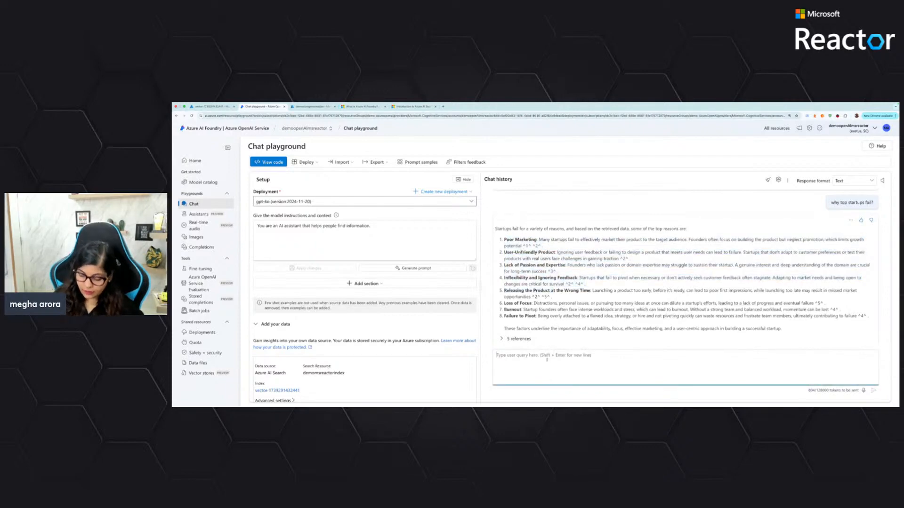
type("how")
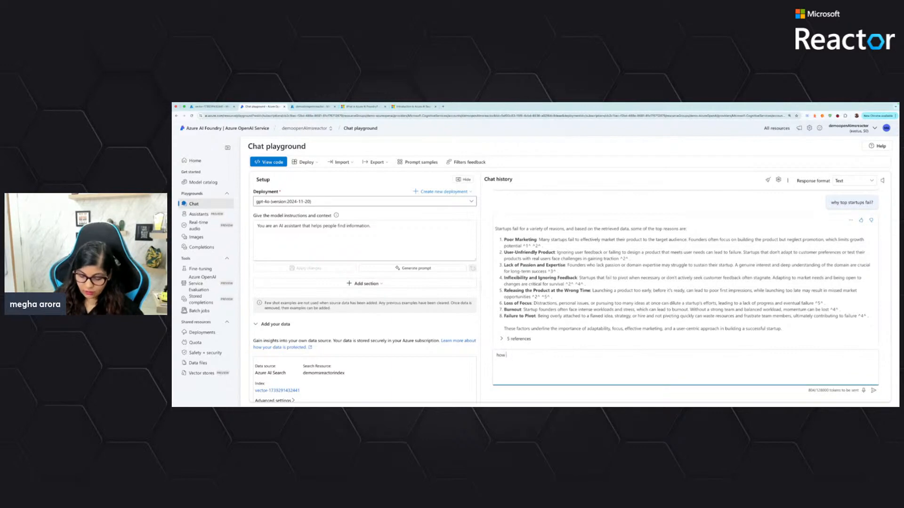
type(" many reasons do you have as per")
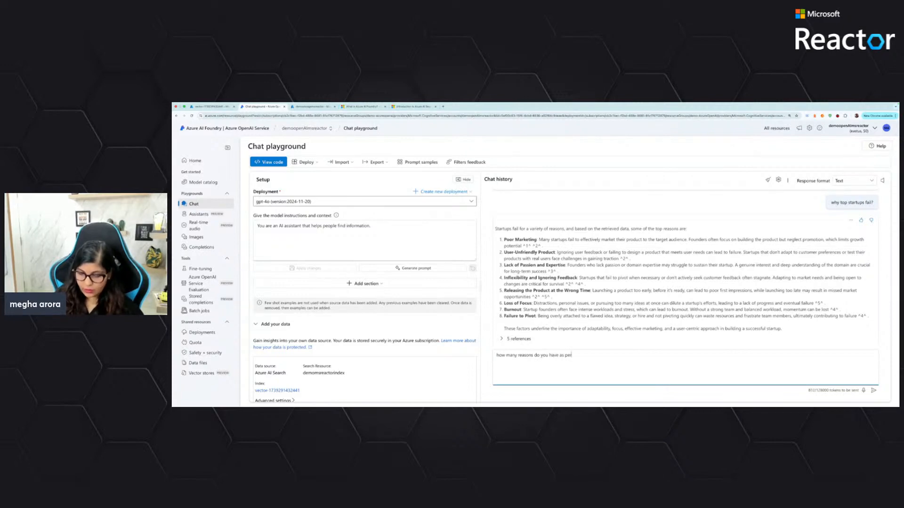
type("he data you")
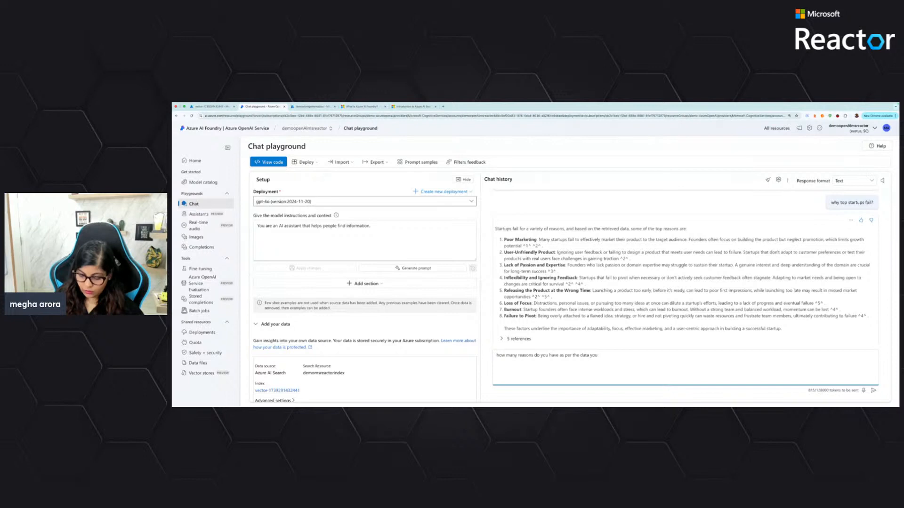
key("Return")
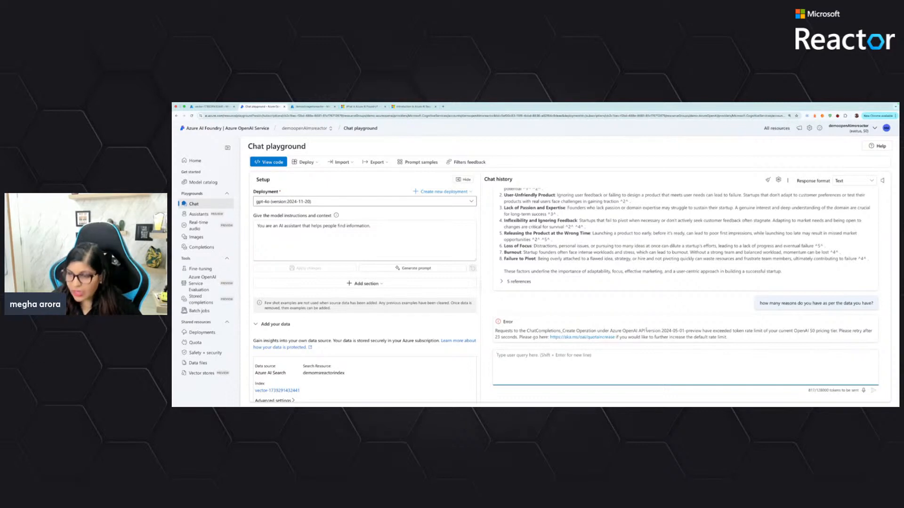
scroll(646, 330, "up", 3)
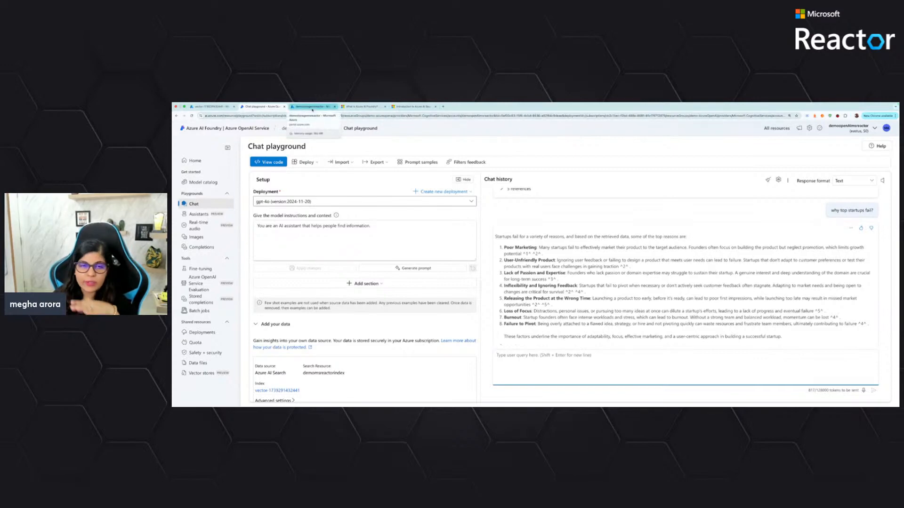
Switch to the Azure portal and review the properties of the demostoragemsreactor storage account
left_click(312, 107)
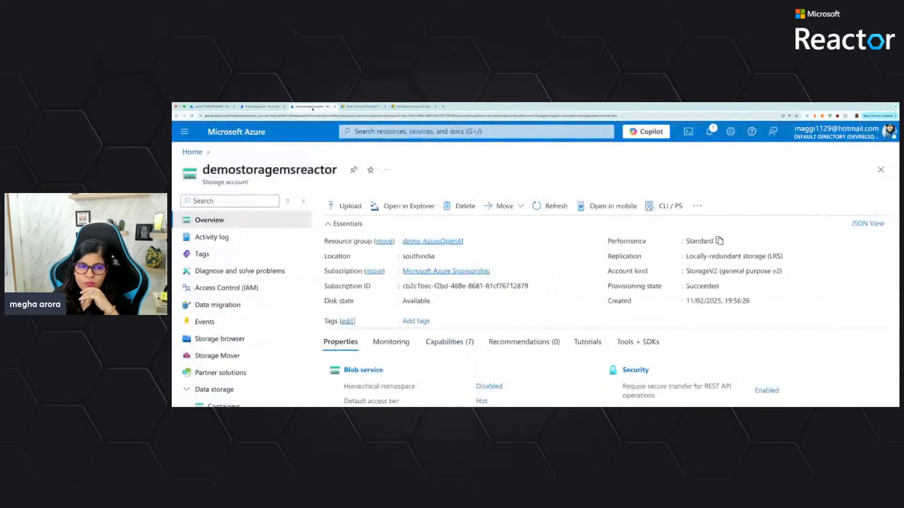
scroll(338, 220, "down", 3)
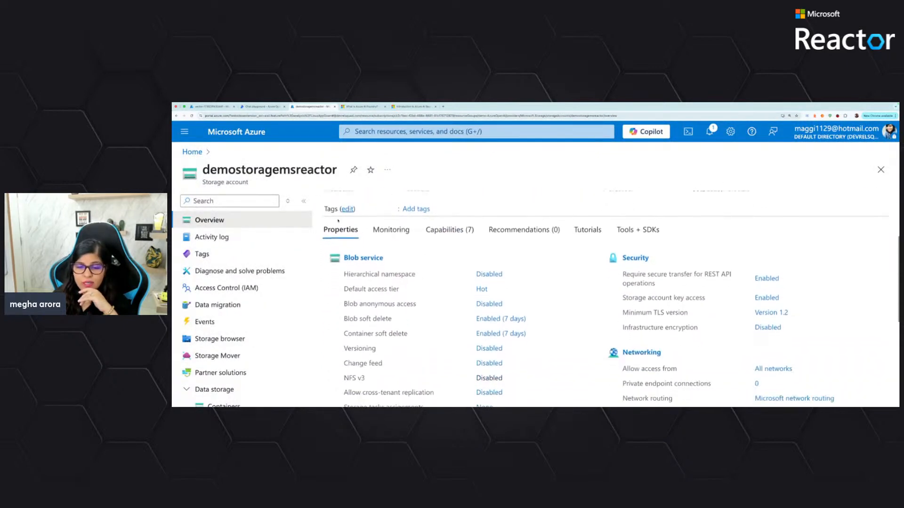
scroll(338, 221, "down", 5)
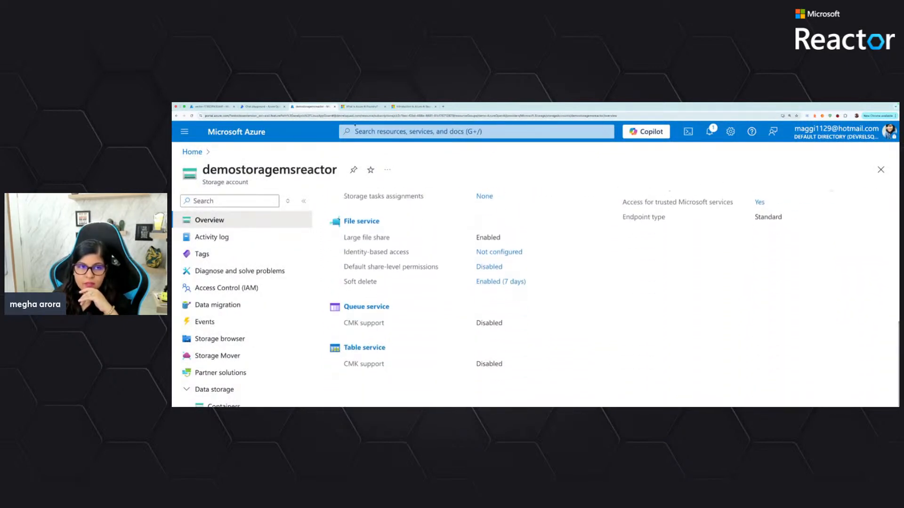
Go to the Azure home page and open the list of resource groups
left_click(356, 128)
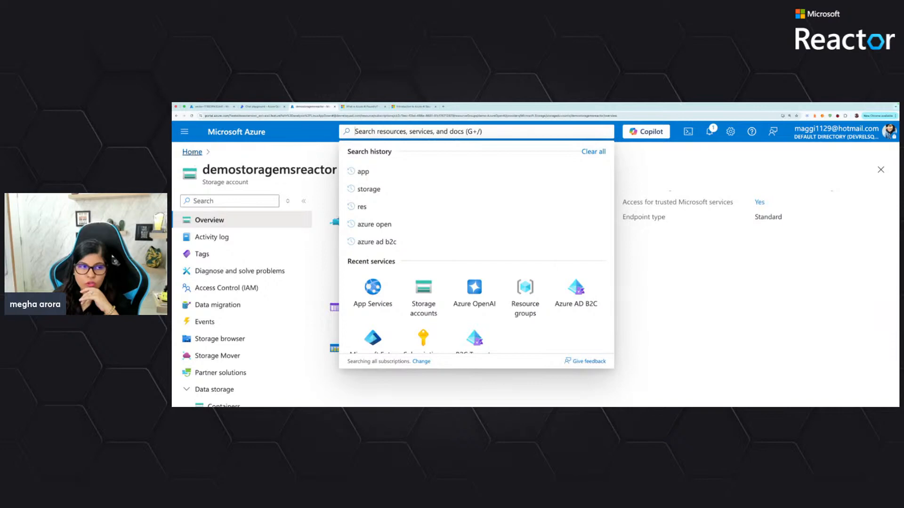
left_click(195, 152)
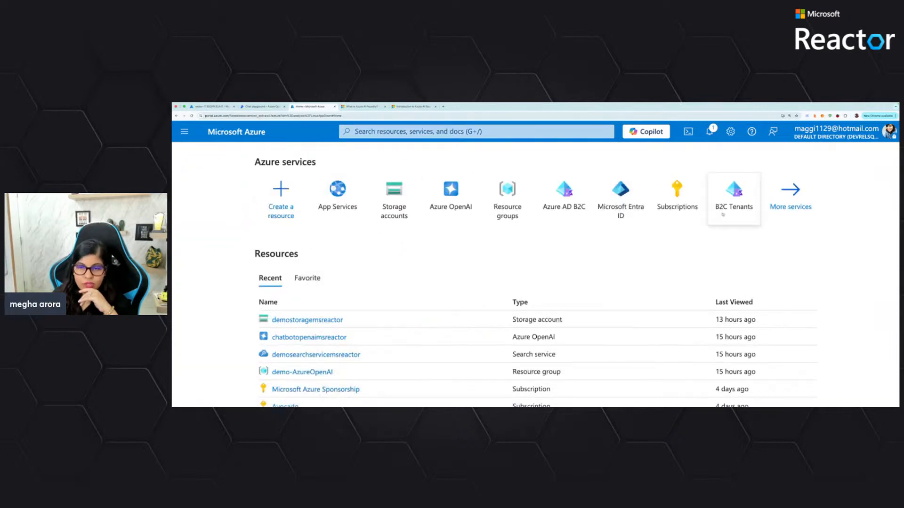
left_click(515, 201)
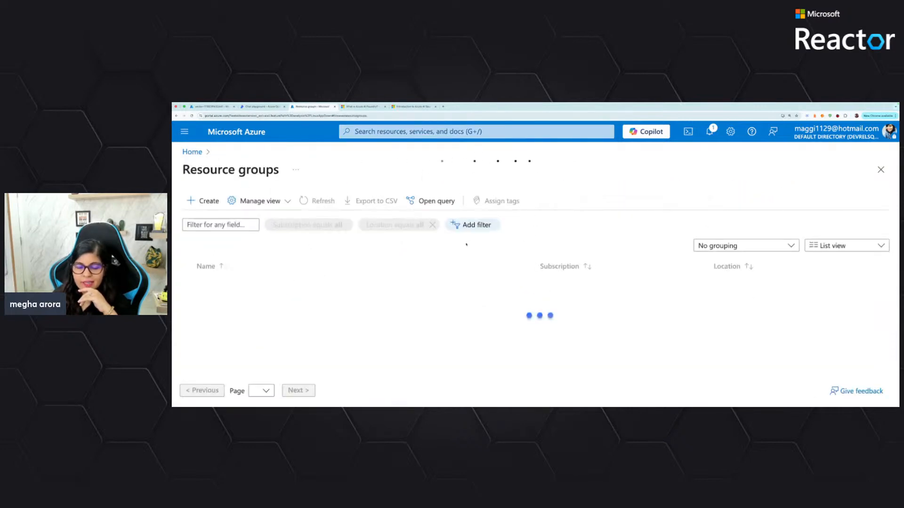
left_click(207, 225)
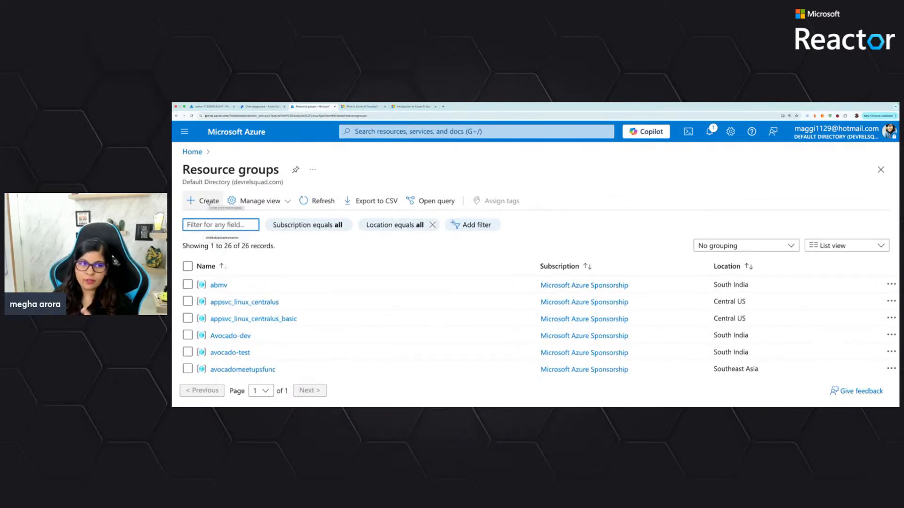
left_click(209, 202)
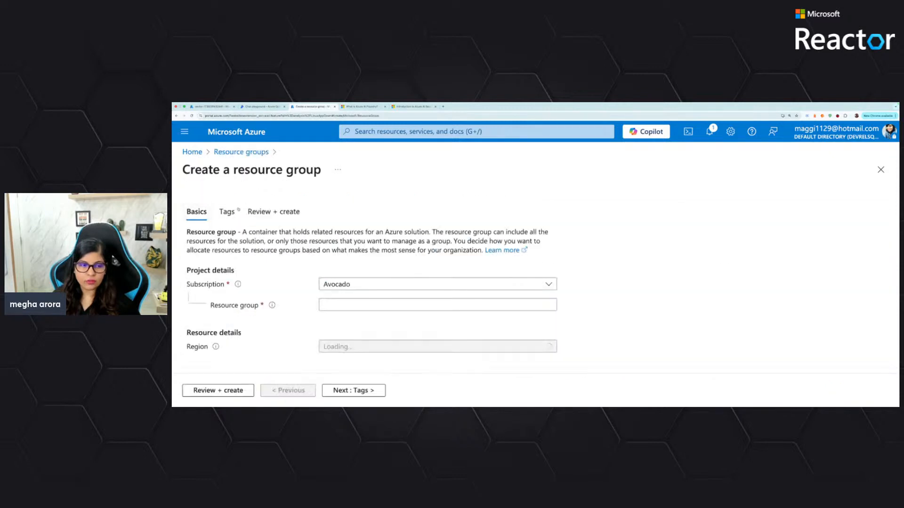
left_click(369, 277)
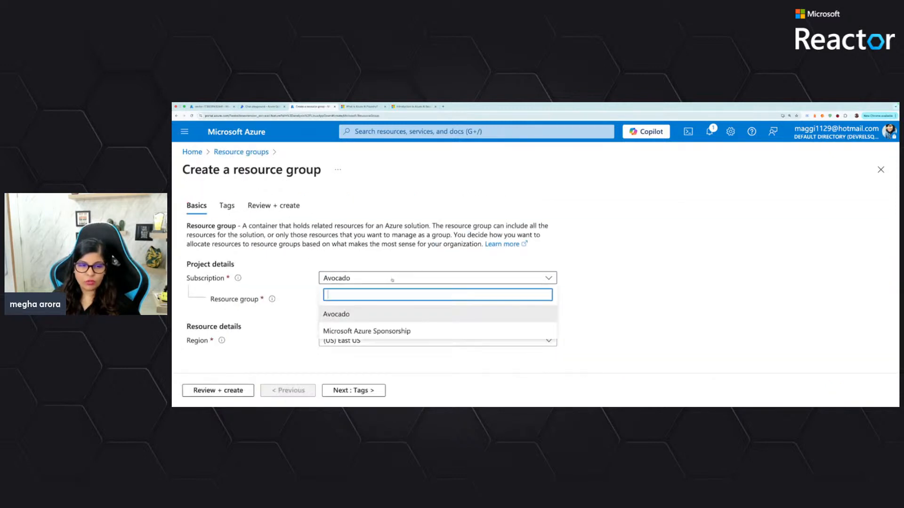
left_click(389, 331)
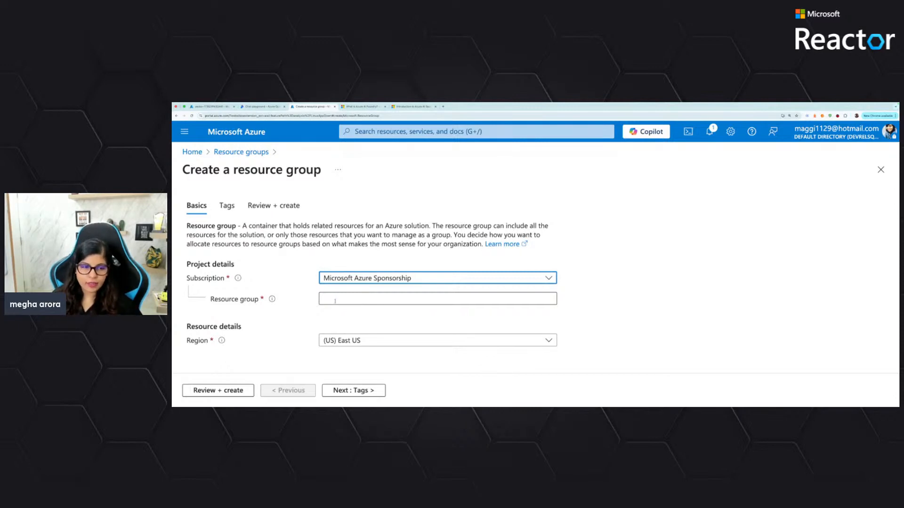
left_click(335, 299)
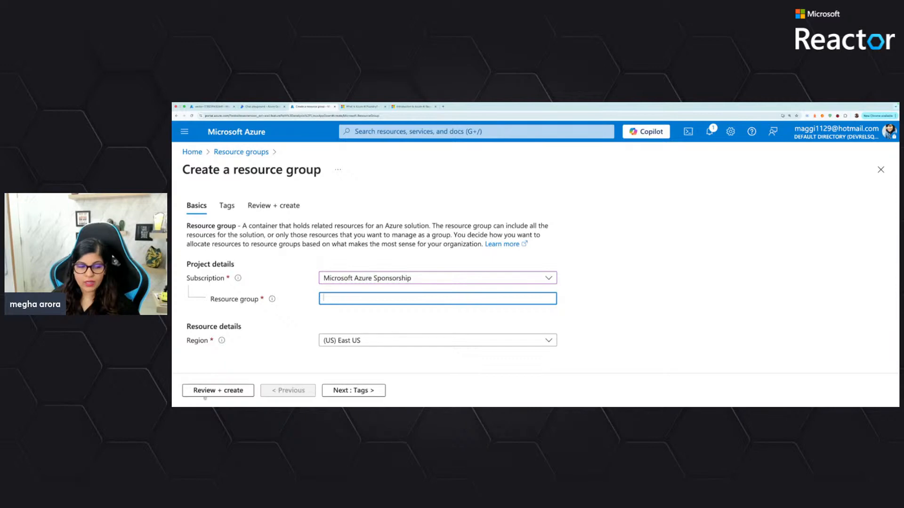
left_click(190, 152)
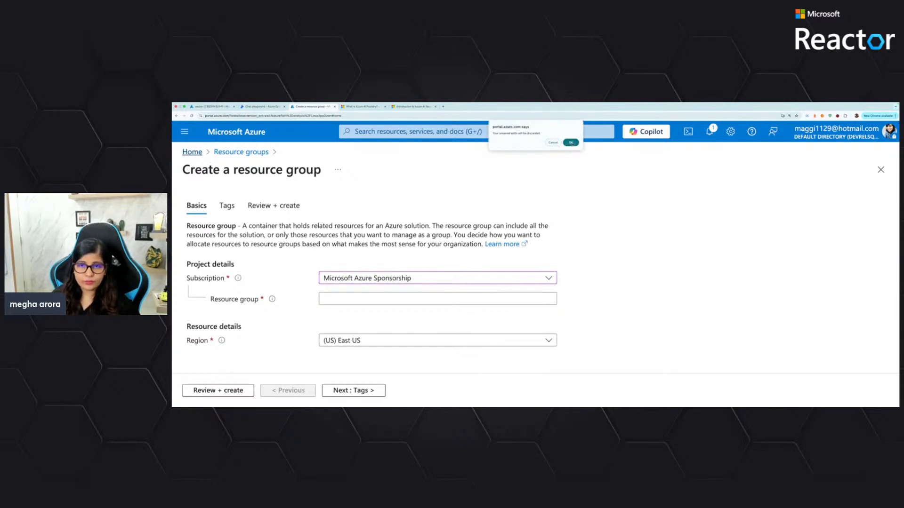
left_click(571, 142)
Open the overview of the recent storage account demostoragemsreactor from the Azure home page
scroll(336, 301, "down", 1)
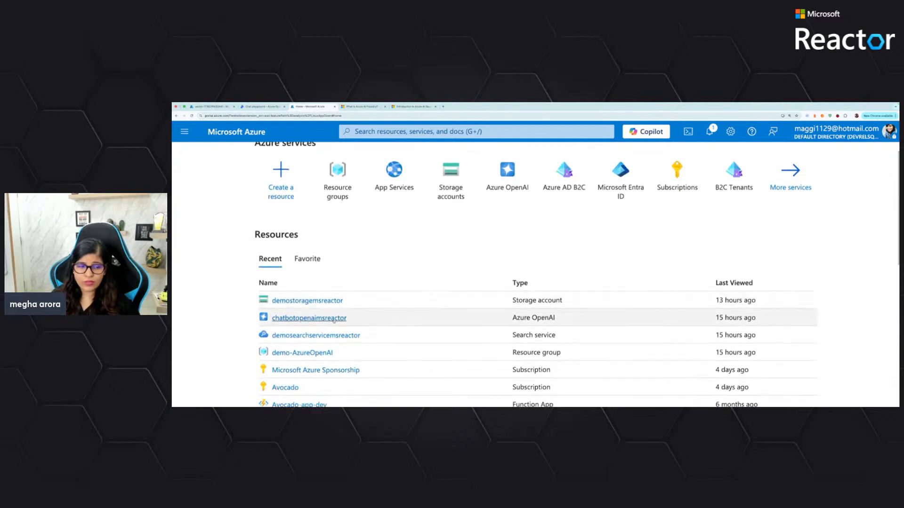
scroll(331, 315, "up", 1)
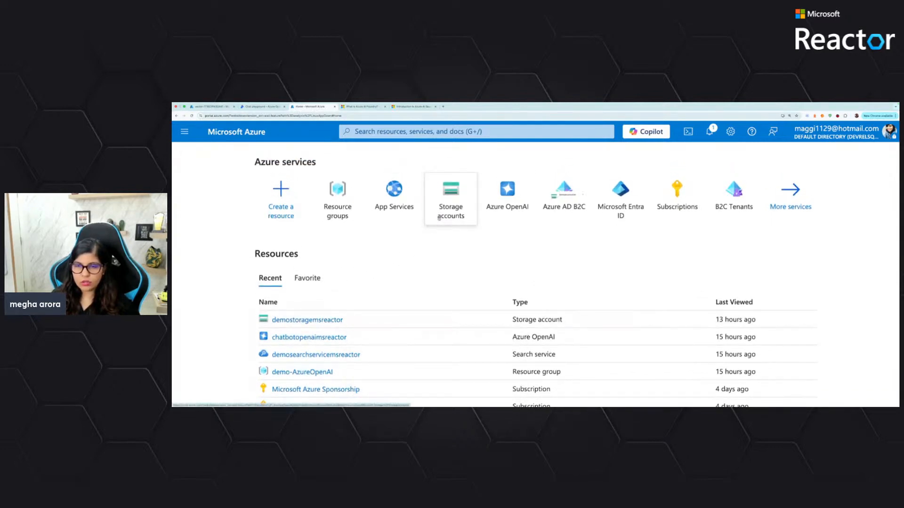
mouse_move(450, 206)
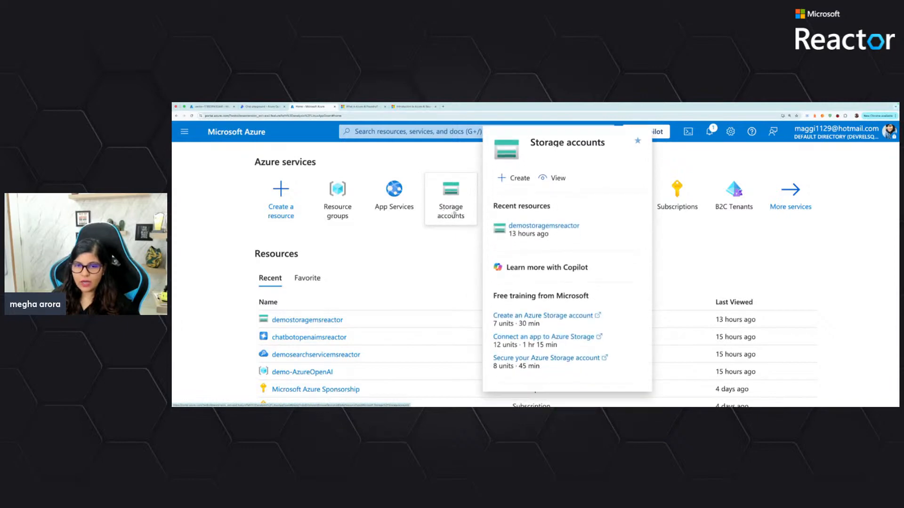
left_click(544, 226)
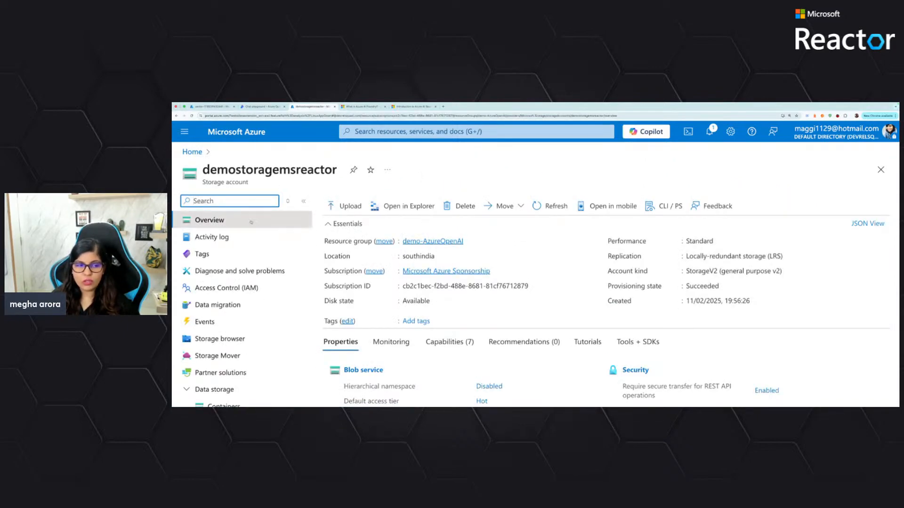
Open the storage account's containers and view the files stored in the startupguides container
scroll(256, 242, "down", 3)
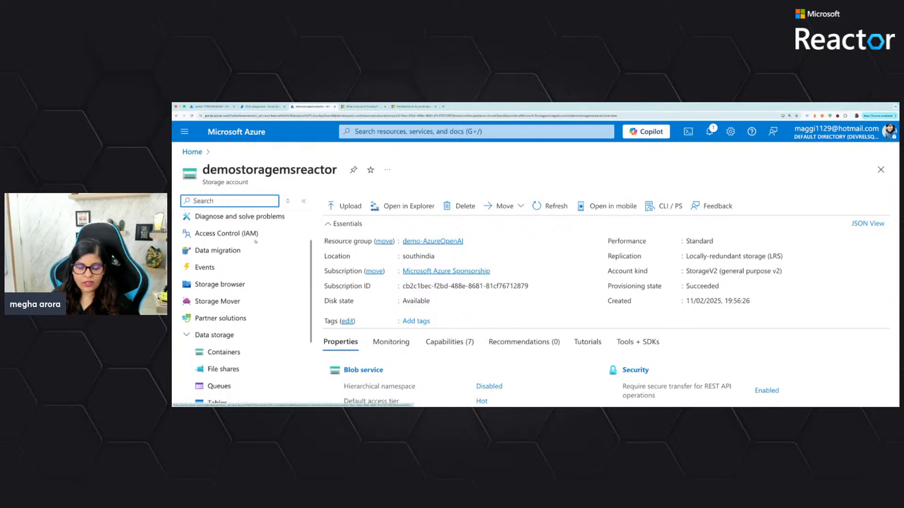
left_click(294, 296)
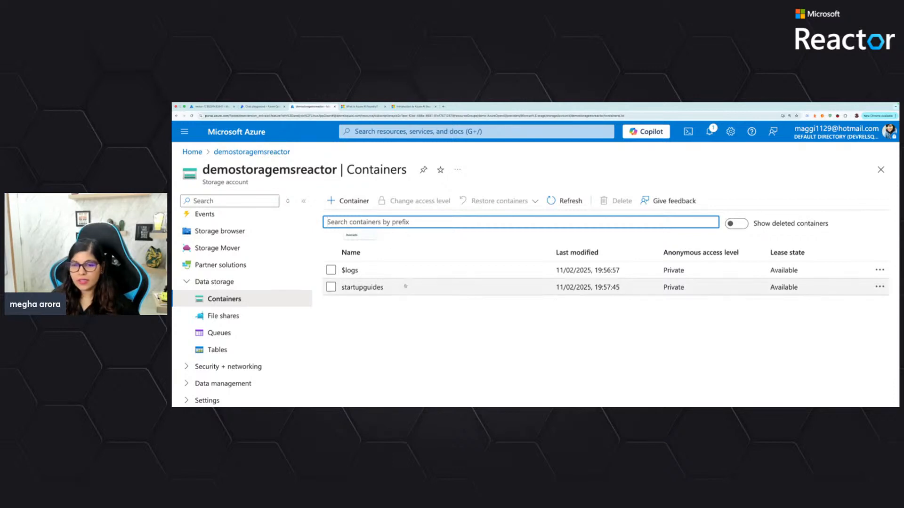
left_click(363, 287)
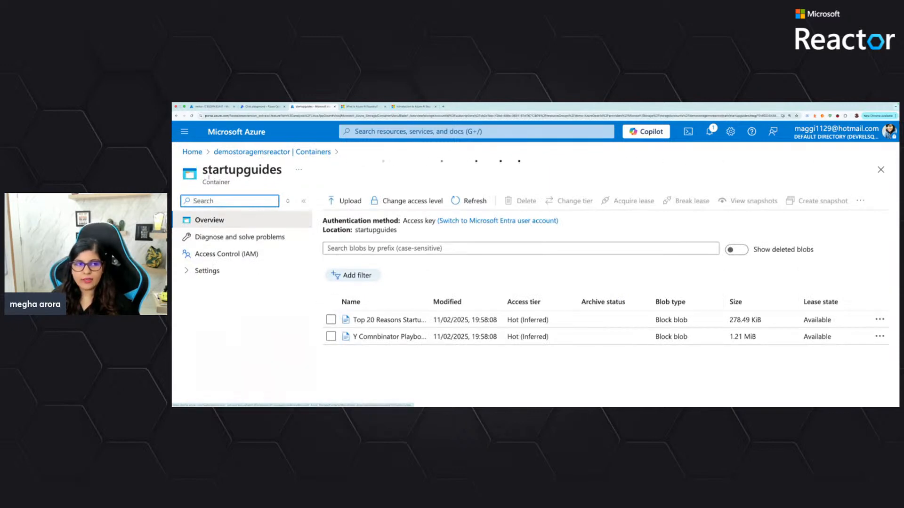
Return to the container list, start a new container and try naming it newContainerMS
left_click(263, 151)
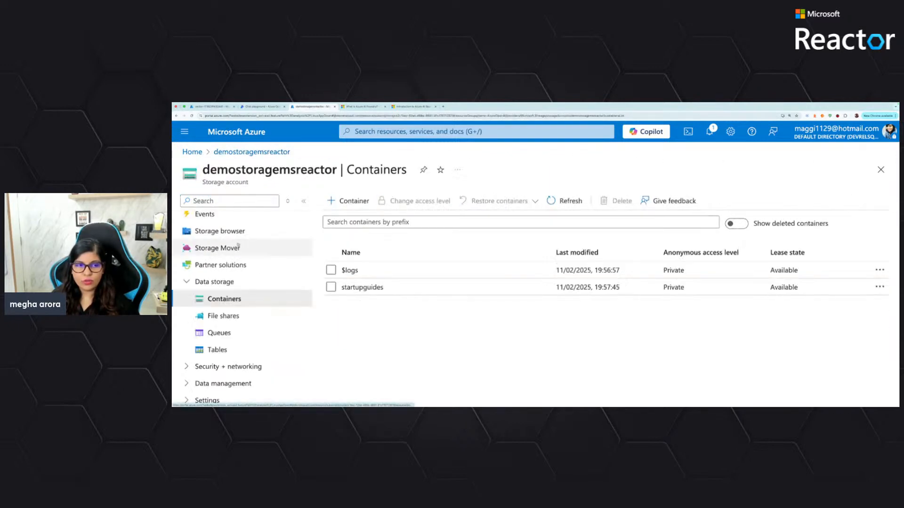
left_click(349, 201)
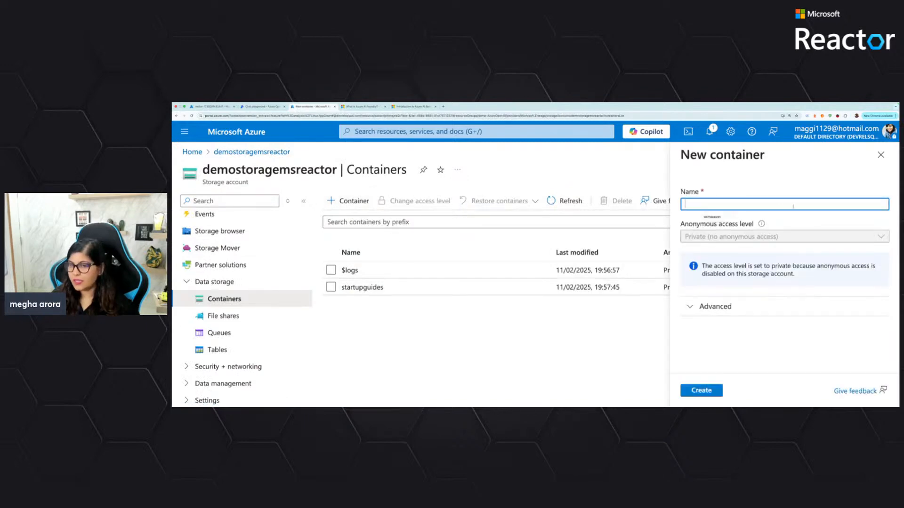
type("ne")
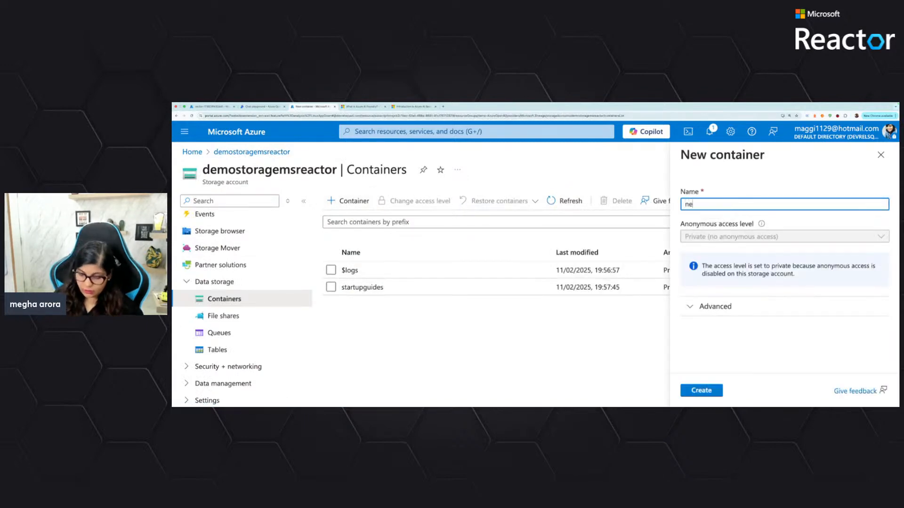
type("wCo")
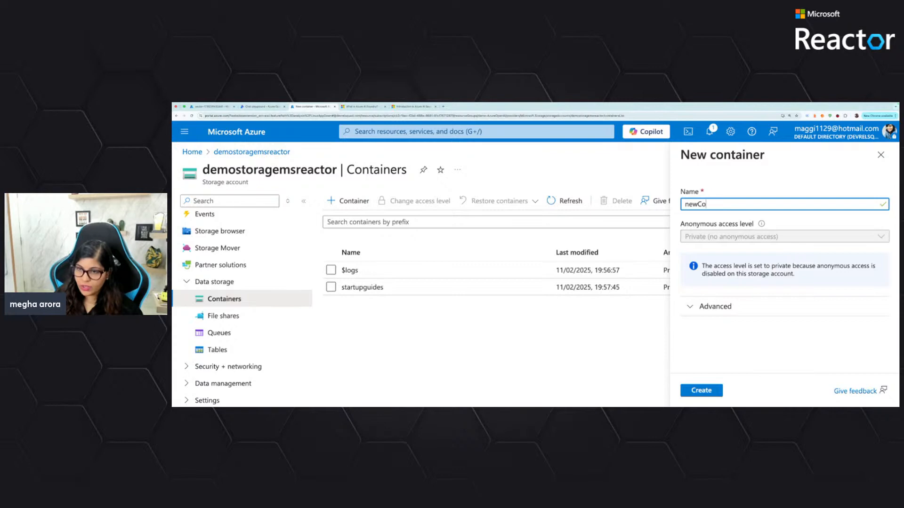
type("ntainer")
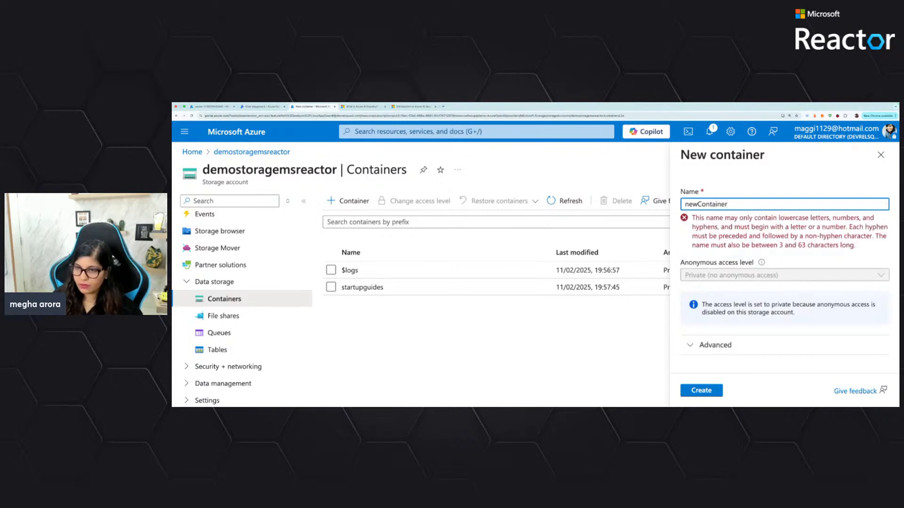
type("MS")
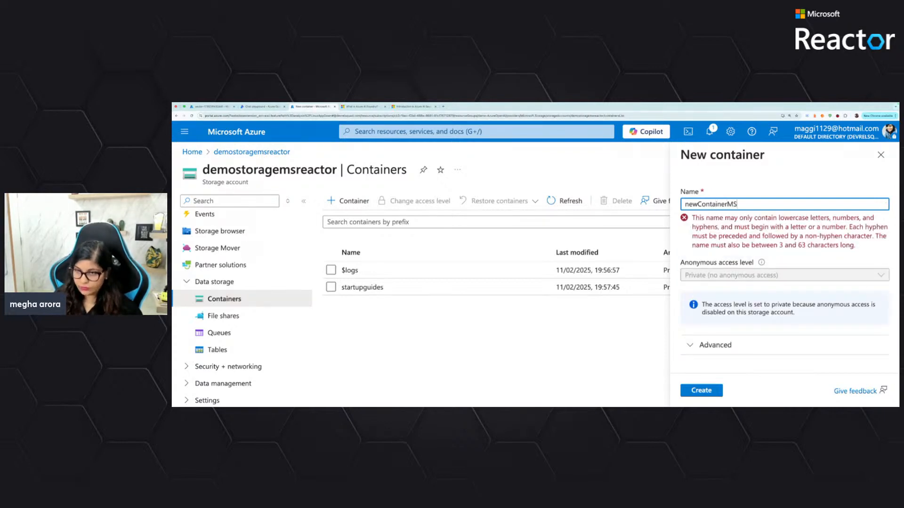
Change the new container's name to the all-lowercase newcontainermsreactor
key("BackSpace")
key("BackSpace")
key("BackSpace")
key("BackSpace")
key("BackSpace")
key("BackSpace")
key("BackSpace")
key("BackSpace")
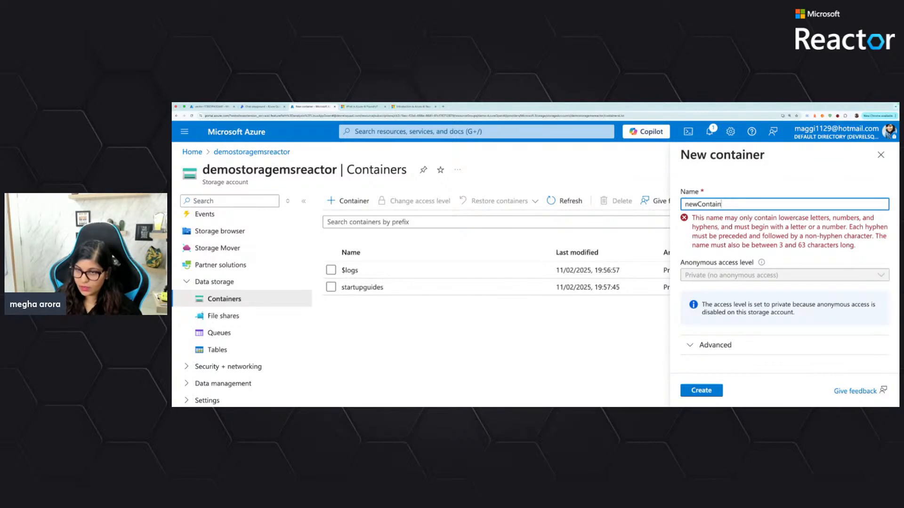
key("BackSpace")
key("BackSpace")
key("BackSpace")
type("con")
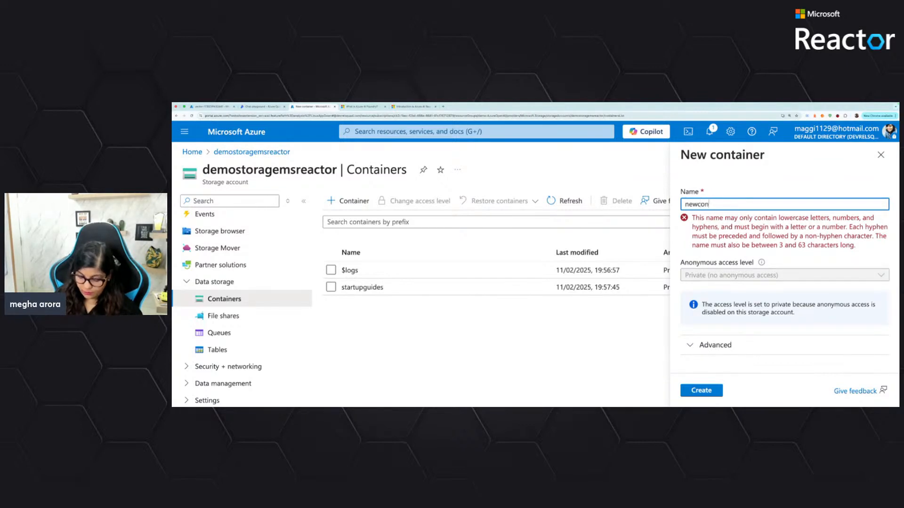
type("tainerms")
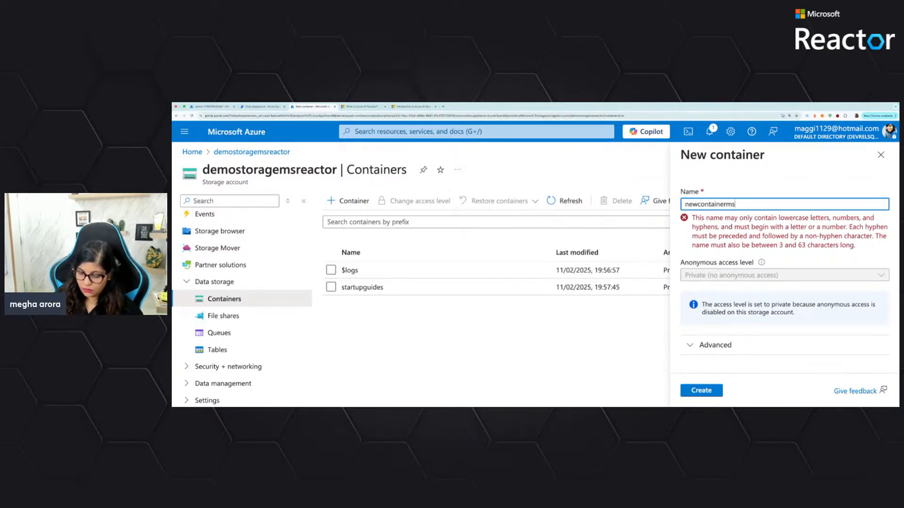
type("reactor")
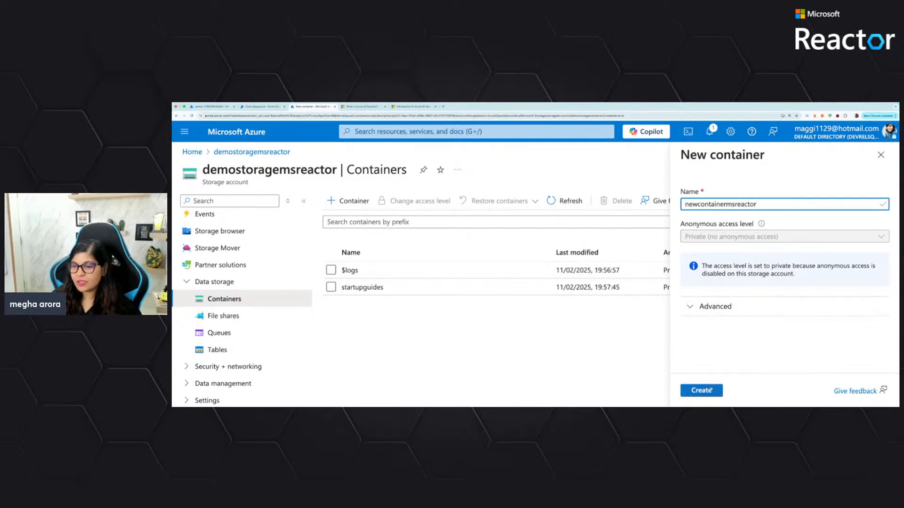
Review the access level and advanced encryption options, create the container, and dismiss the notification
left_click(806, 234)
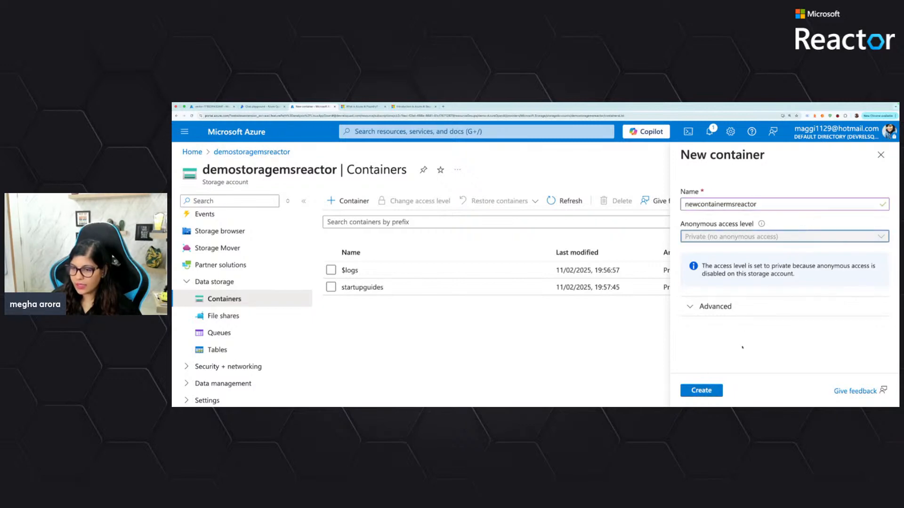
left_click(728, 310)
scroll(734, 306, "down", 2)
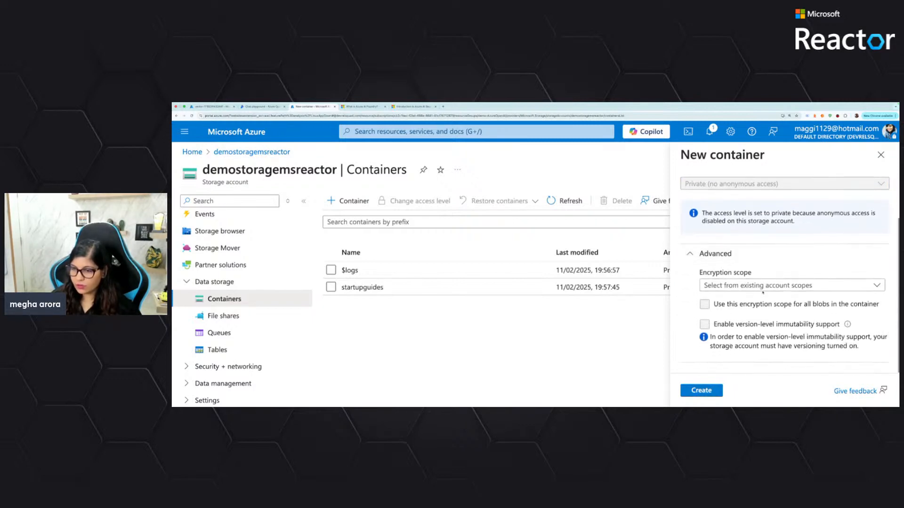
left_click(701, 390)
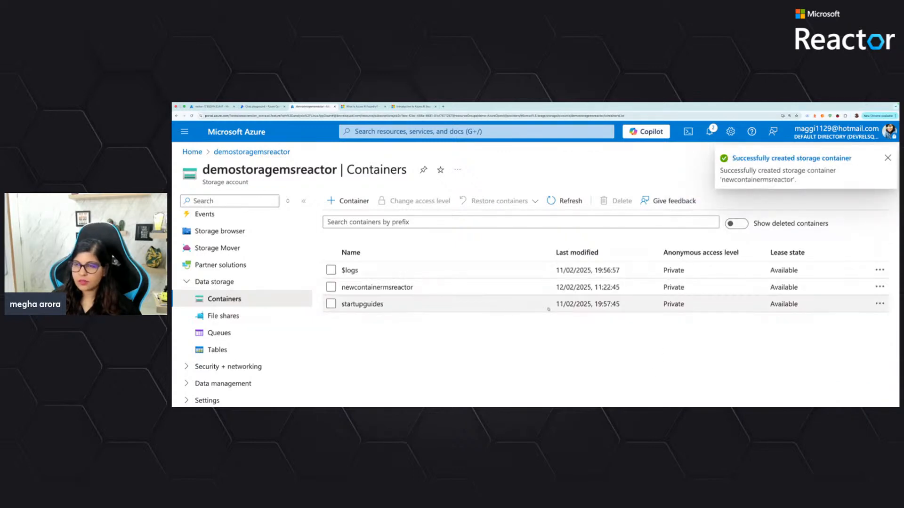
left_click(887, 158)
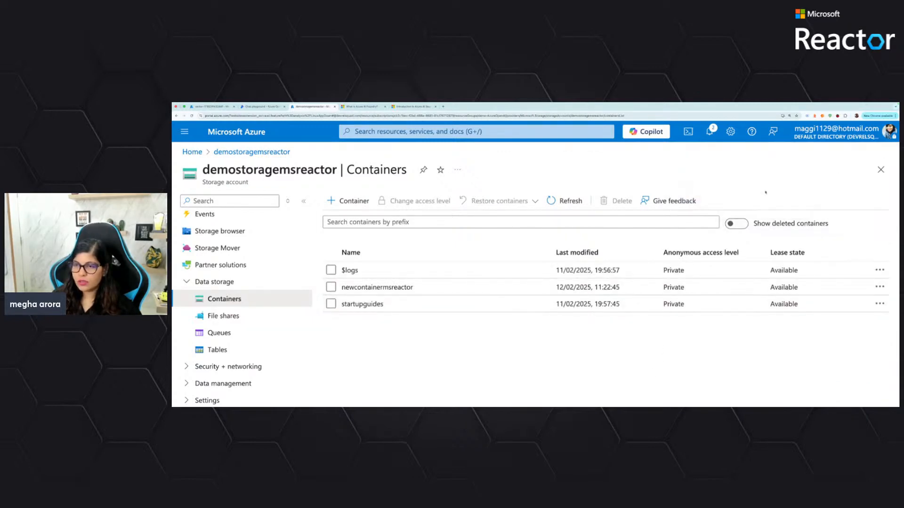
Open the newcontainermsreactor container and view its blob upload form, closing it without uploading anything
left_click(410, 287)
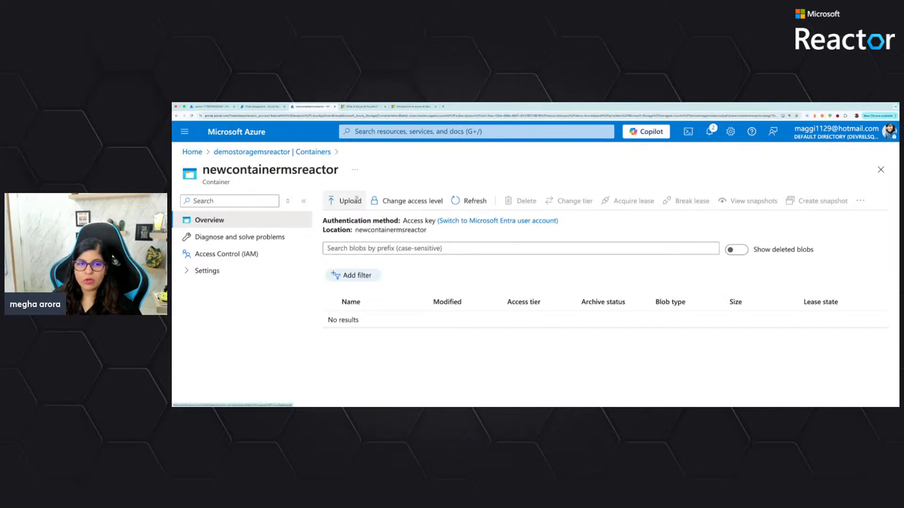
left_click(345, 201)
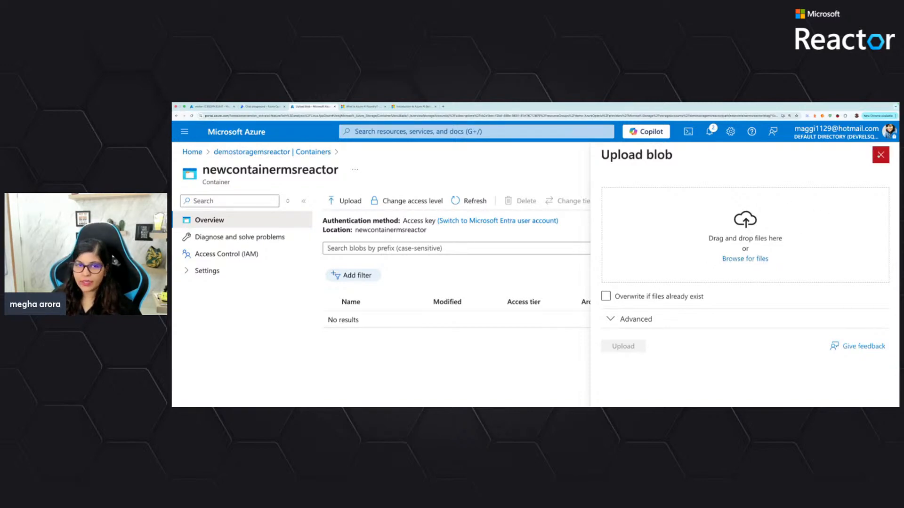
left_click(880, 154)
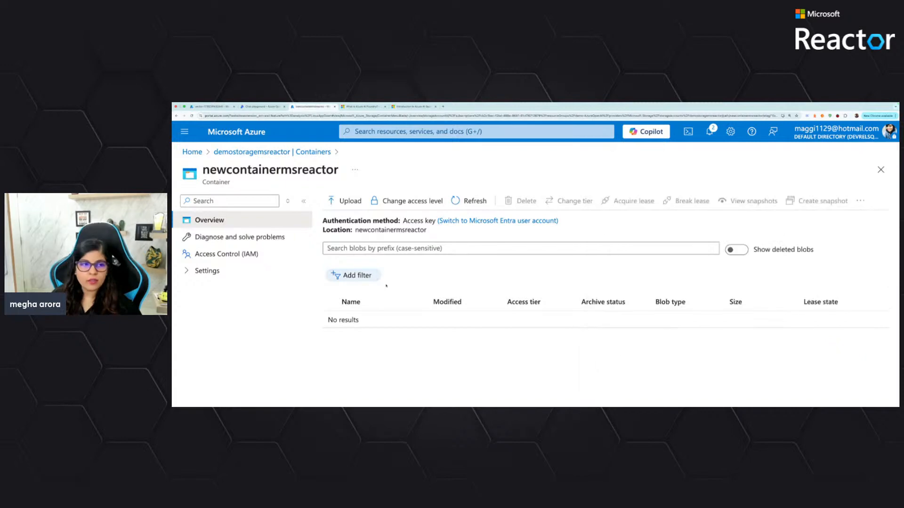
Open the startupguides container from the container list and widen the Name column to show the full PDF file names
left_click(244, 157)
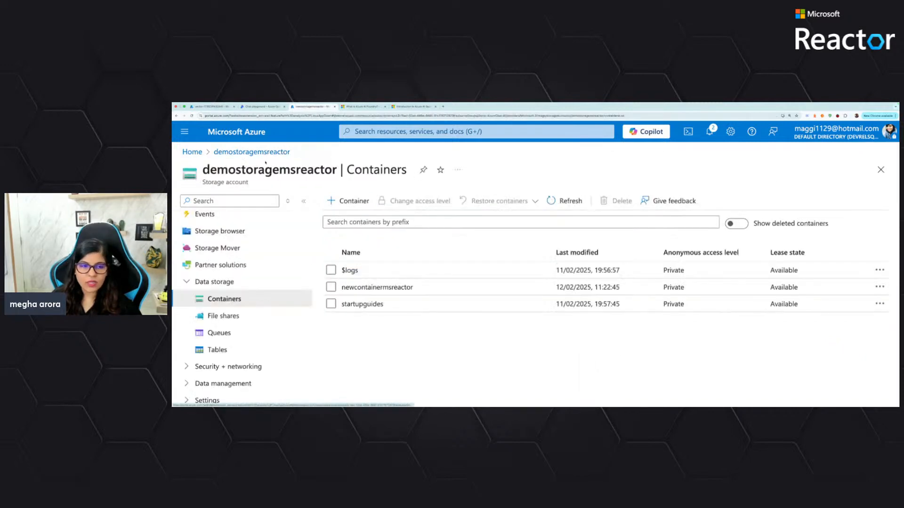
left_click(362, 304)
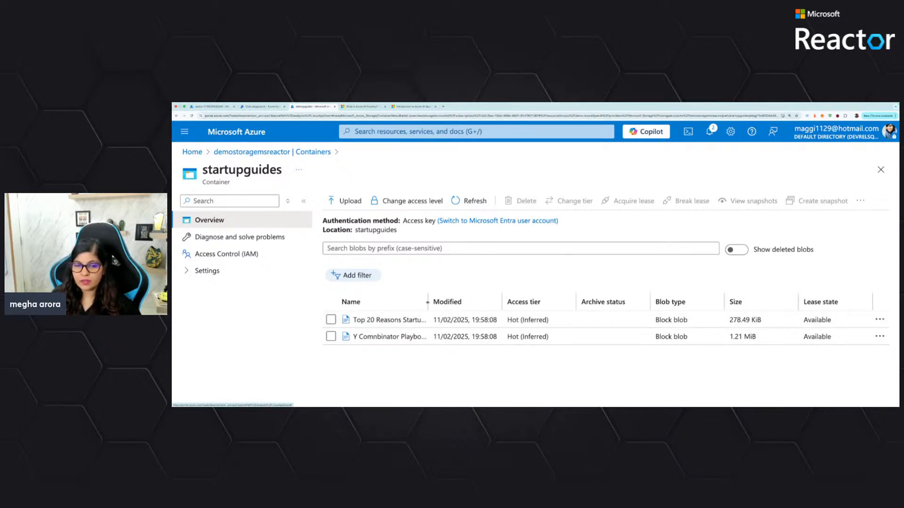
left_click_drag(428, 305, 505, 309)
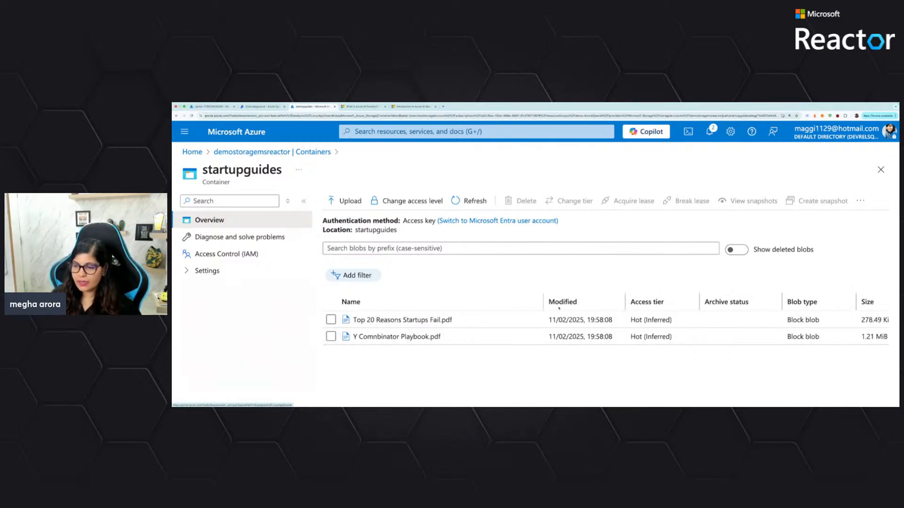
left_click_drag(543, 302, 493, 302)
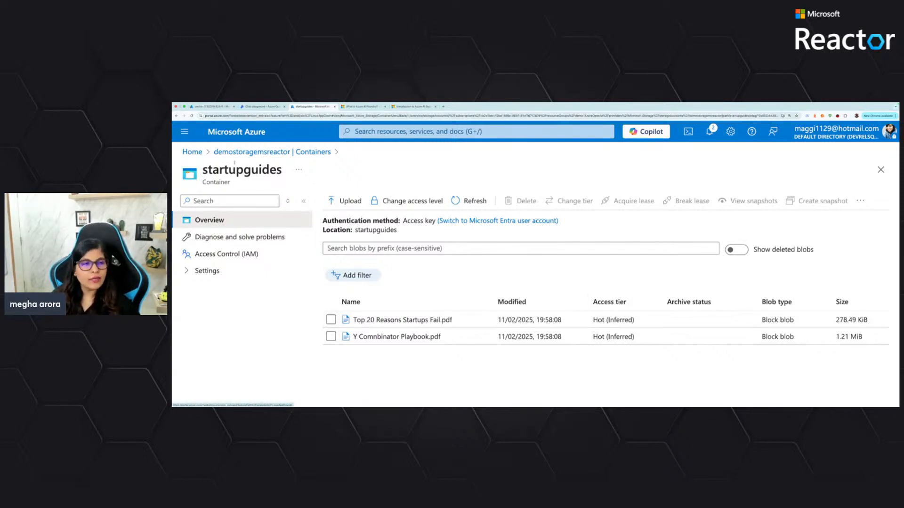
Go from the Azure home page to the Azure OpenAI services and start creating a new Azure OpenAI resource
left_click(192, 151)
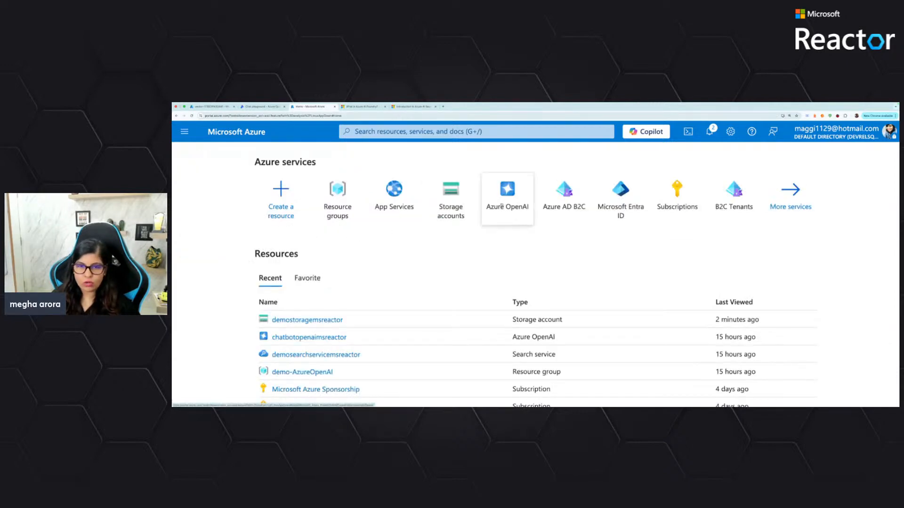
left_click(509, 200)
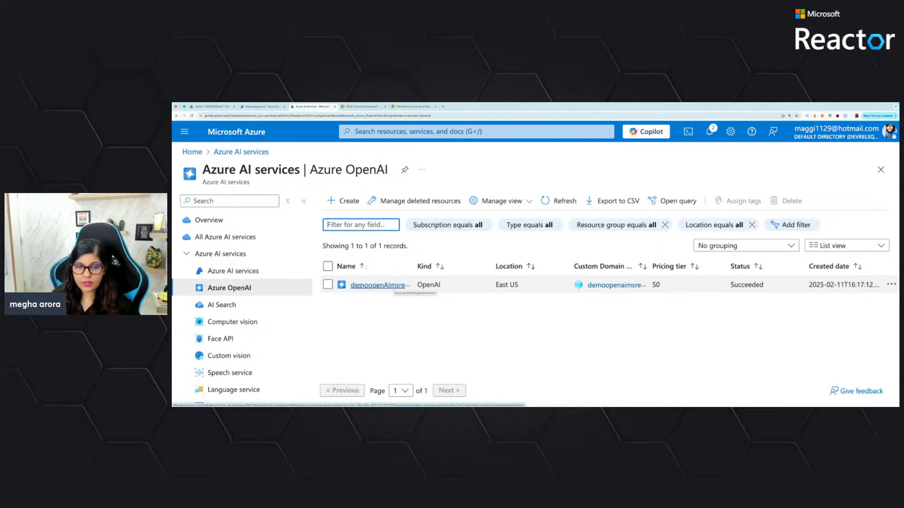
left_click(245, 289)
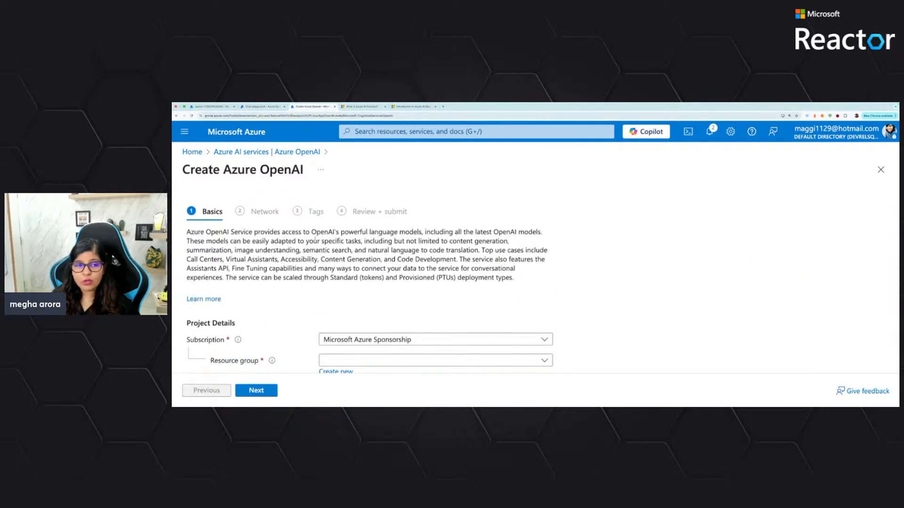
Assign the new Azure OpenAI resource to the demo-AzureOpenAI resource group
scroll(311, 277, "down", 3)
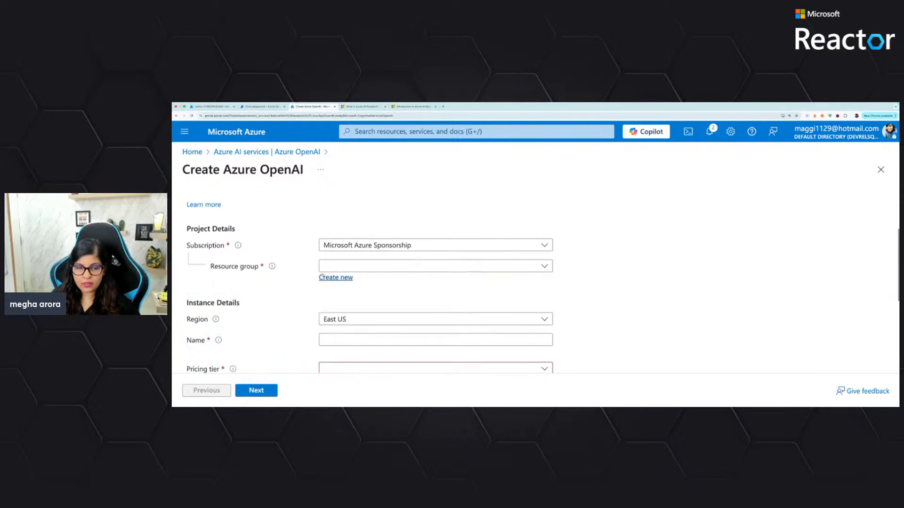
left_click(352, 269)
type("demo")
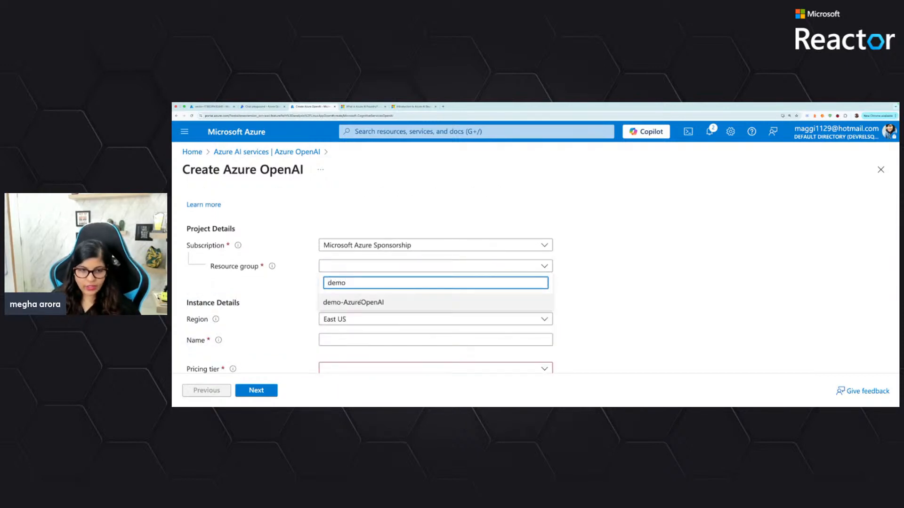
left_click(332, 303)
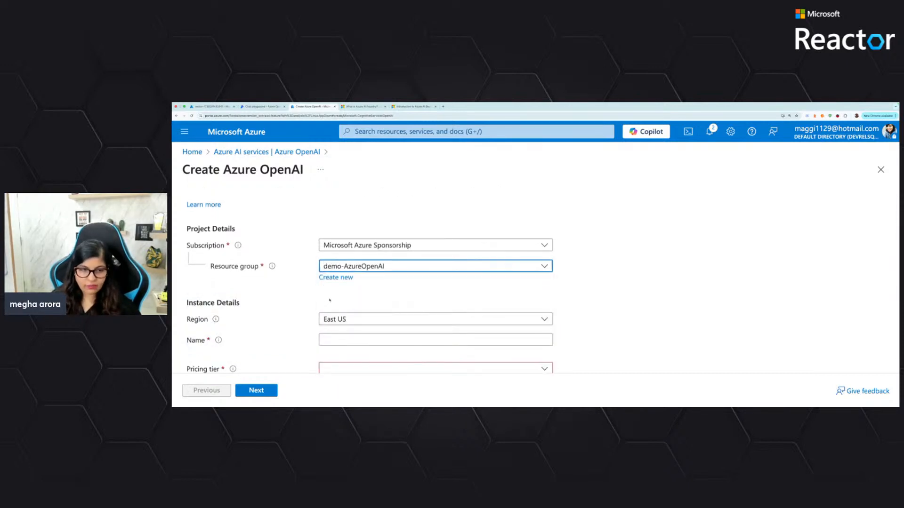
Name the Azure OpenAI instance demoopenaimsreactor, editing the suggested demoopenAImsreactor to all lowercase
scroll(293, 295, "down", 2)
left_click(358, 278)
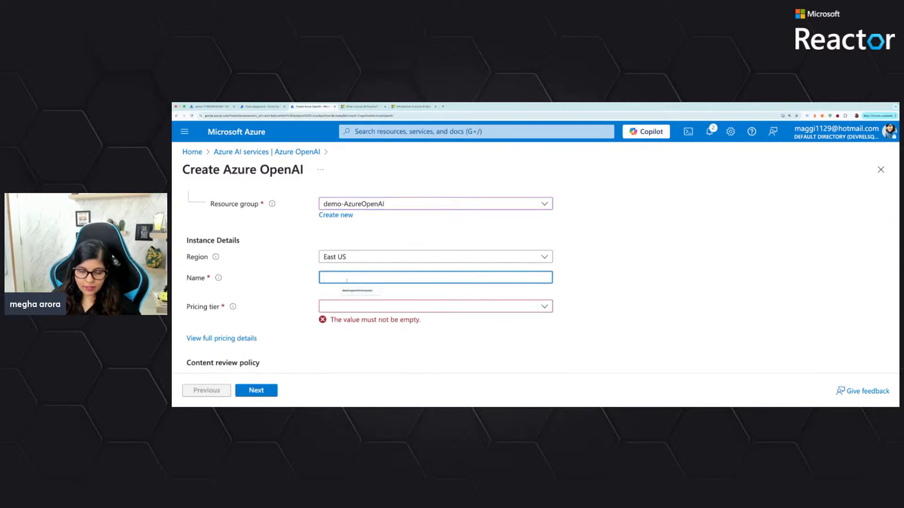
left_click(358, 291)
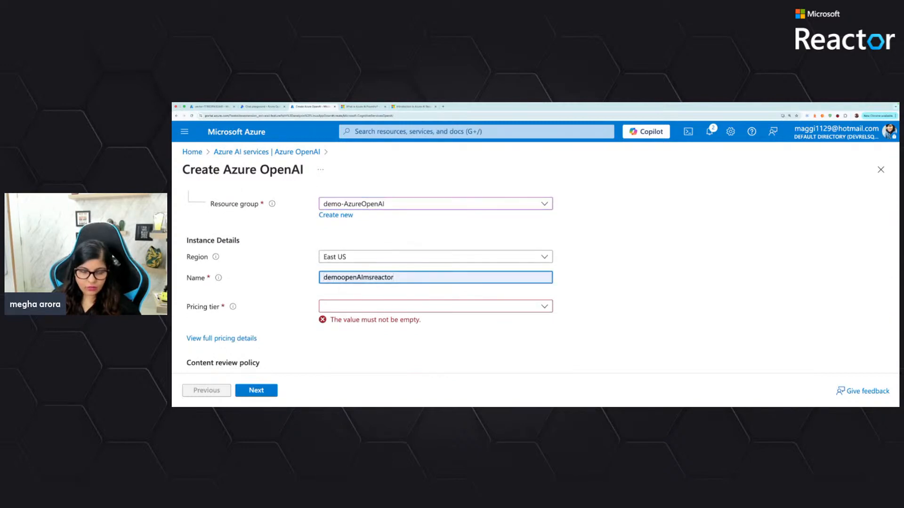
left_click(363, 277)
key("BackSpace")
type("a")
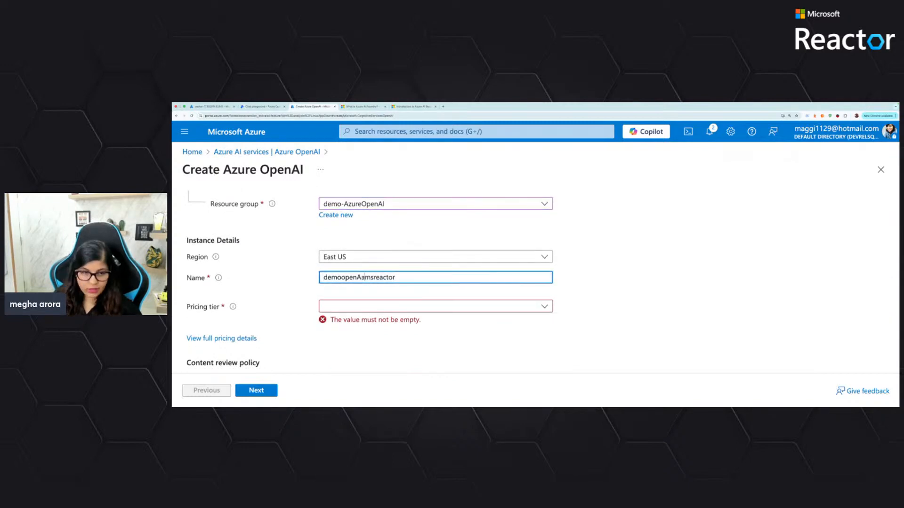
key("BackSpace")
key("BackSpace")
type("ai")
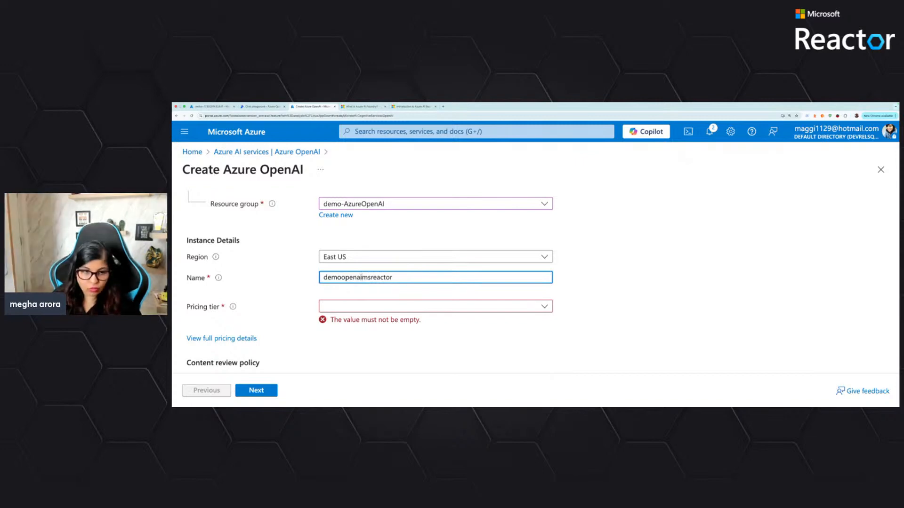
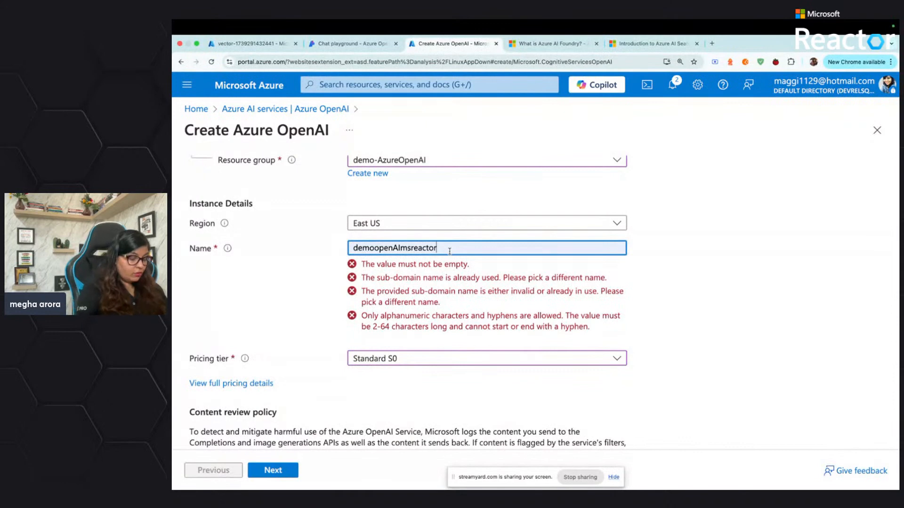
Extend the Azure OpenAI instance name to demoopenAImsreactortwo and review the basic settings
type("two")
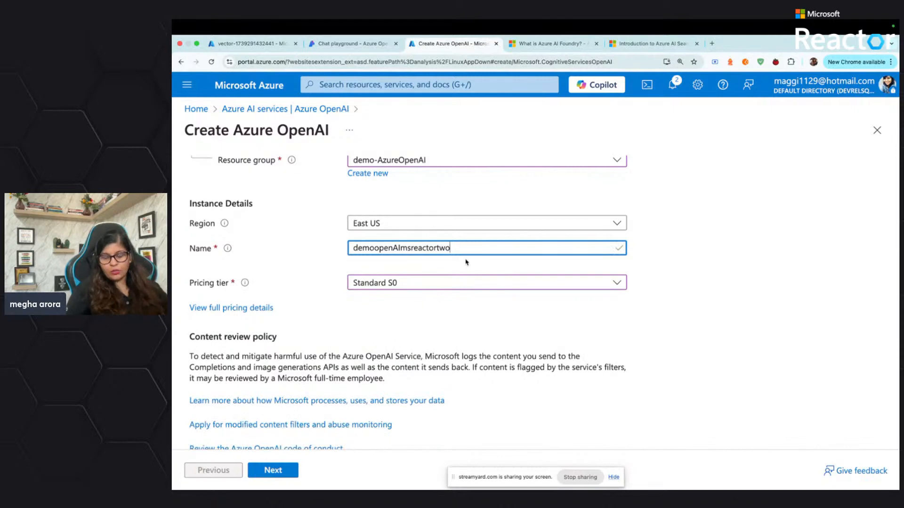
scroll(466, 262, "up", 2)
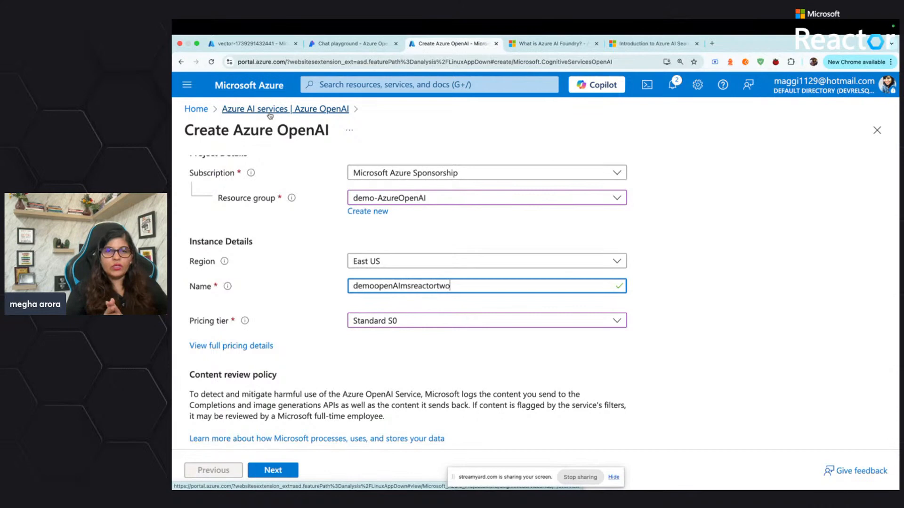
scroll(292, 219, "up", 3)
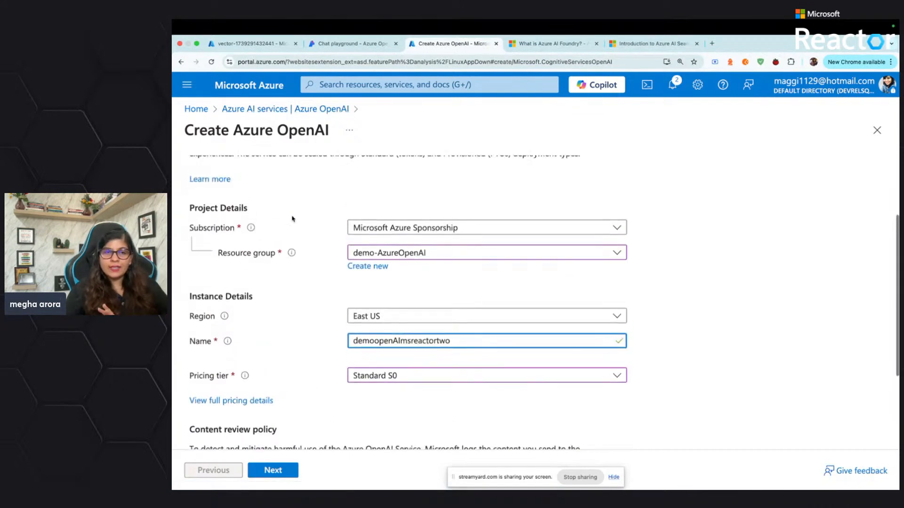
scroll(292, 219, "down", 5)
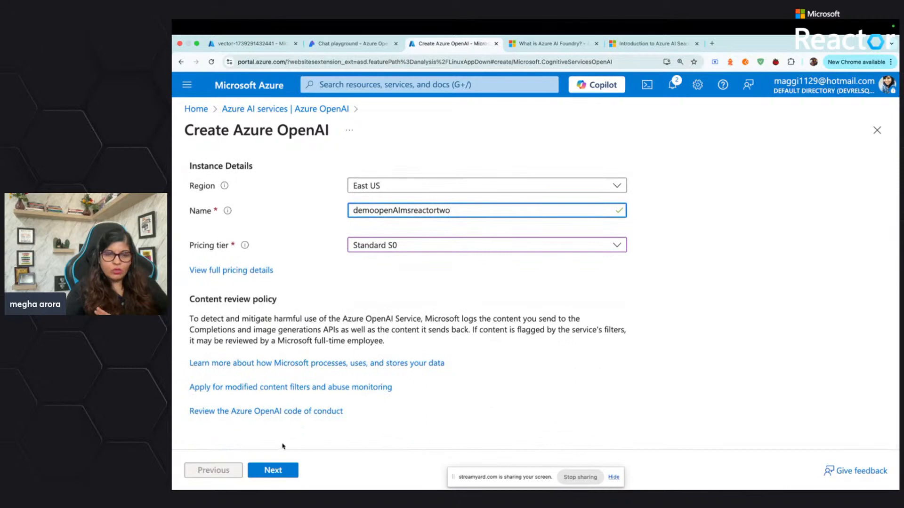
scroll(311, 305, "up", 2)
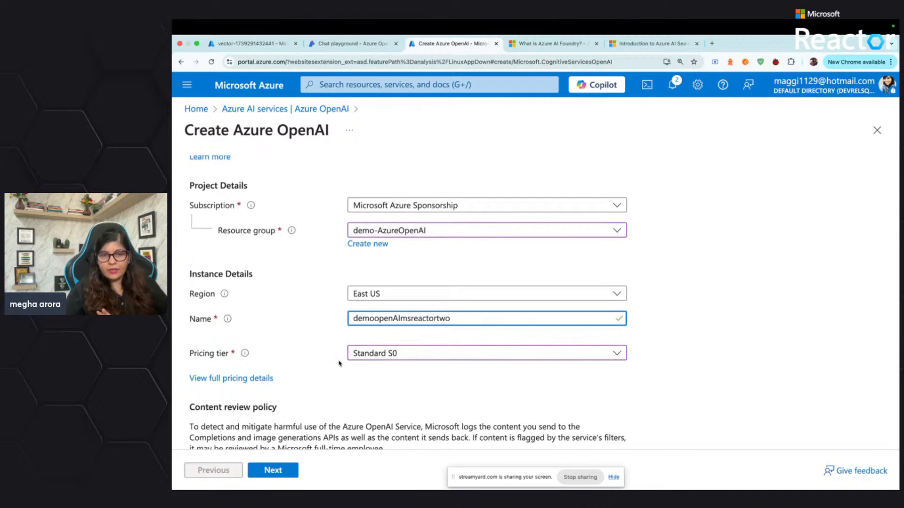
scroll(339, 363, "down", 2)
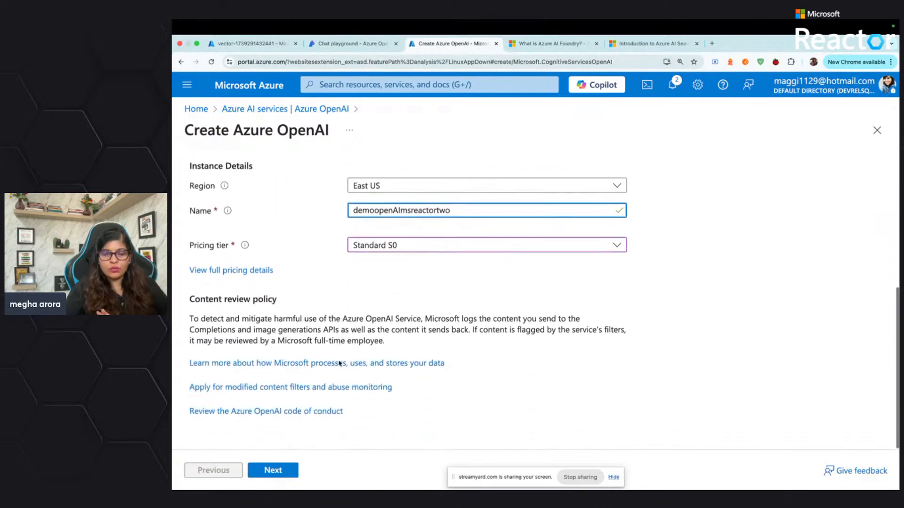
Create the Azure OpenAI resource with access from all networks and no tags, and check its deployment progress
left_click(285, 477)
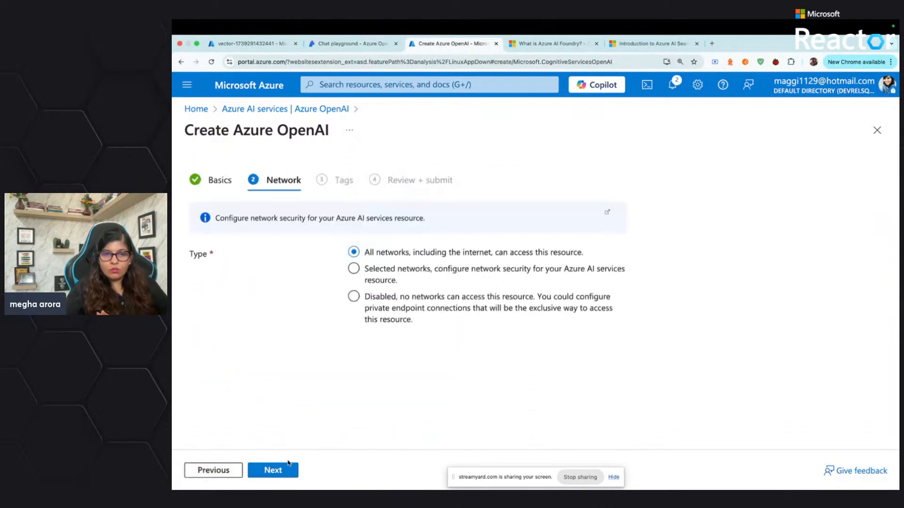
left_click(284, 471)
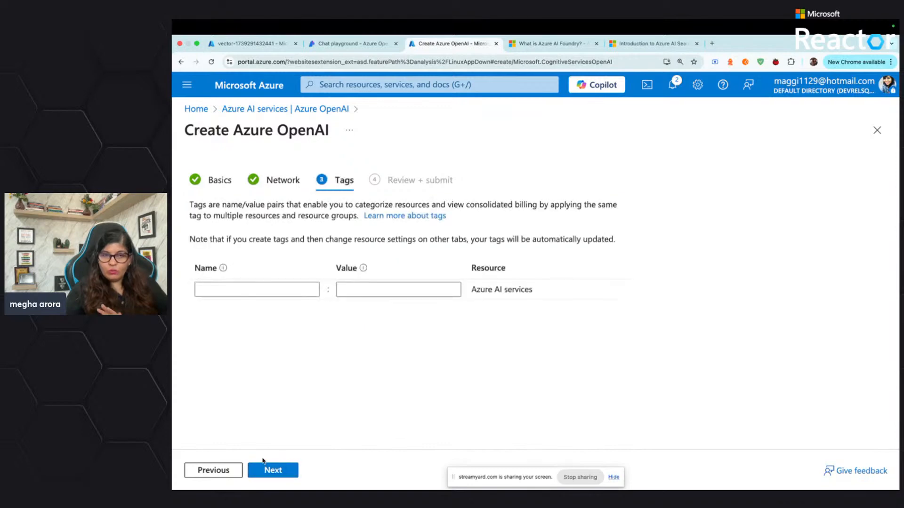
left_click(214, 470)
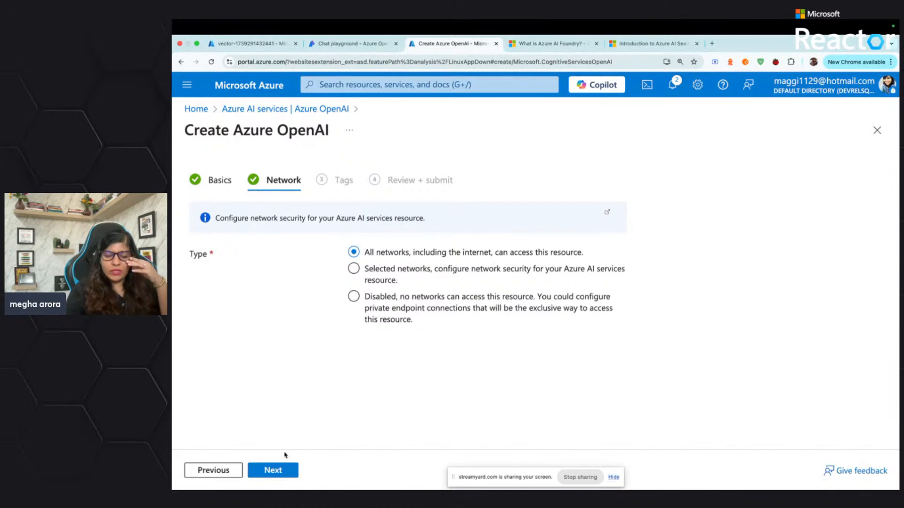
left_click(279, 473)
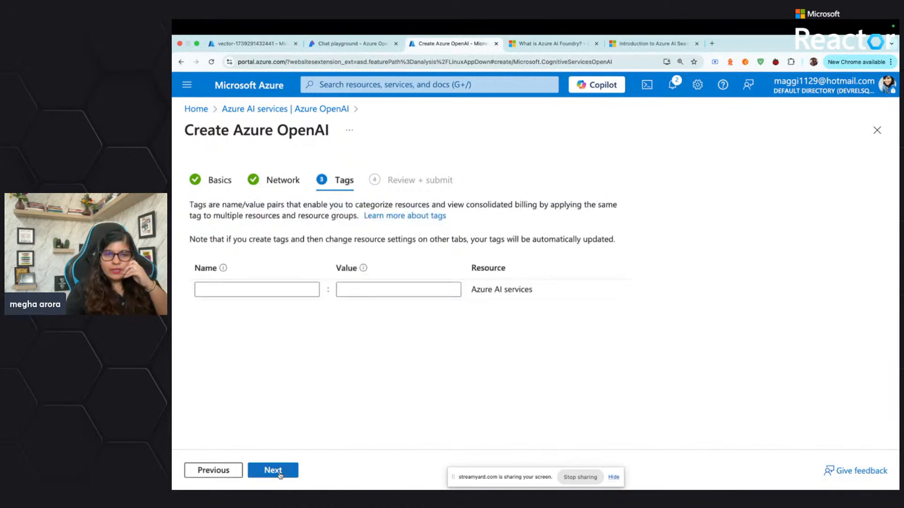
left_click(280, 474)
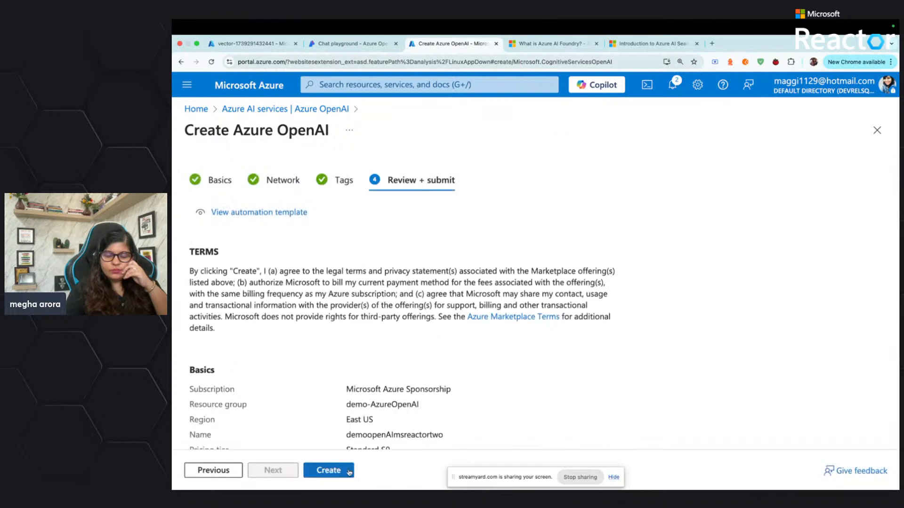
left_click(343, 476)
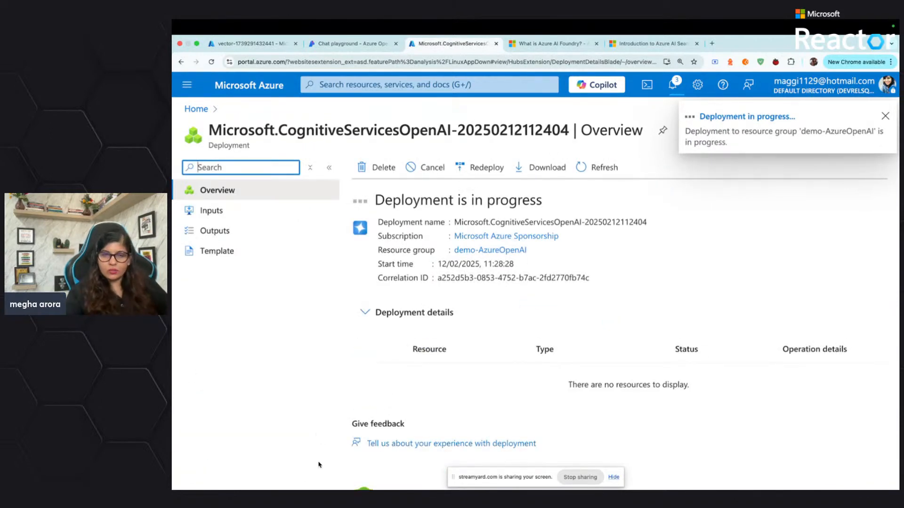
scroll(360, 394, "down", 1)
scroll(359, 392, "down", 4)
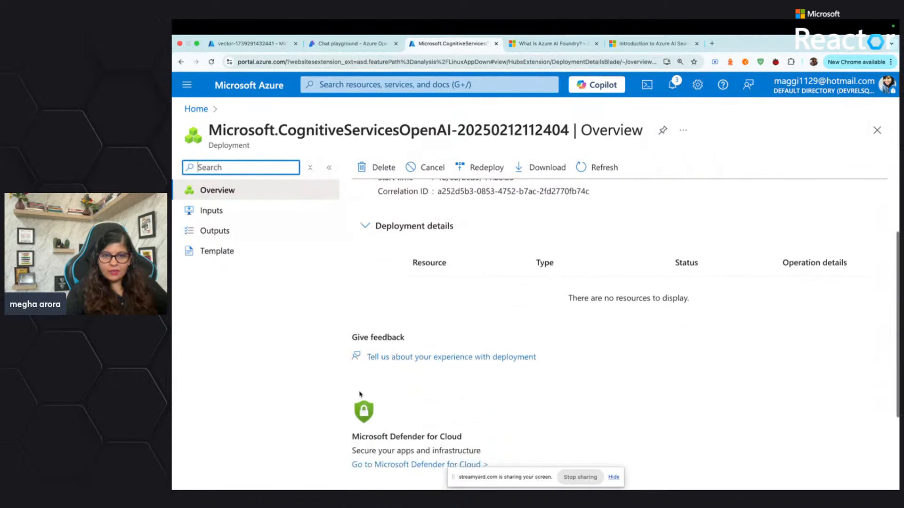
scroll(360, 394, "up", 5)
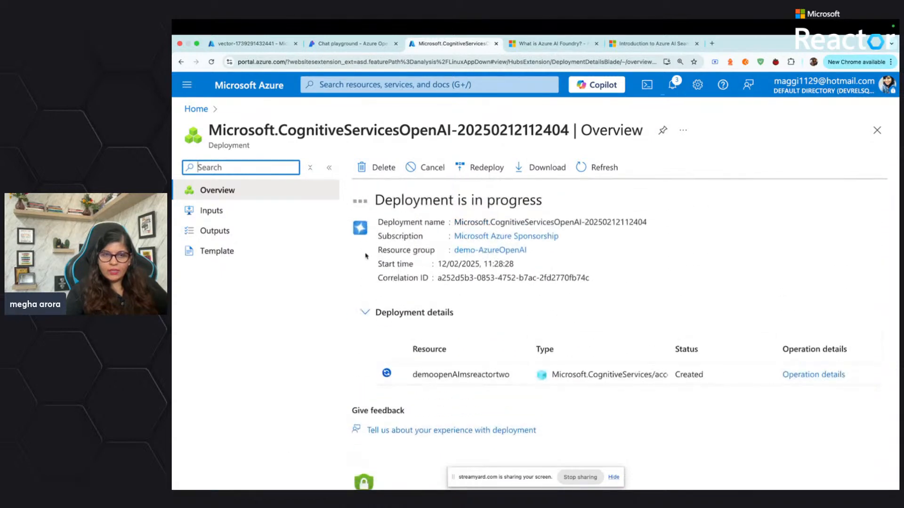
Return to the Azure home page and open the existing demoopenAImsreactor resource from the Azure OpenAI services
left_click(198, 111)
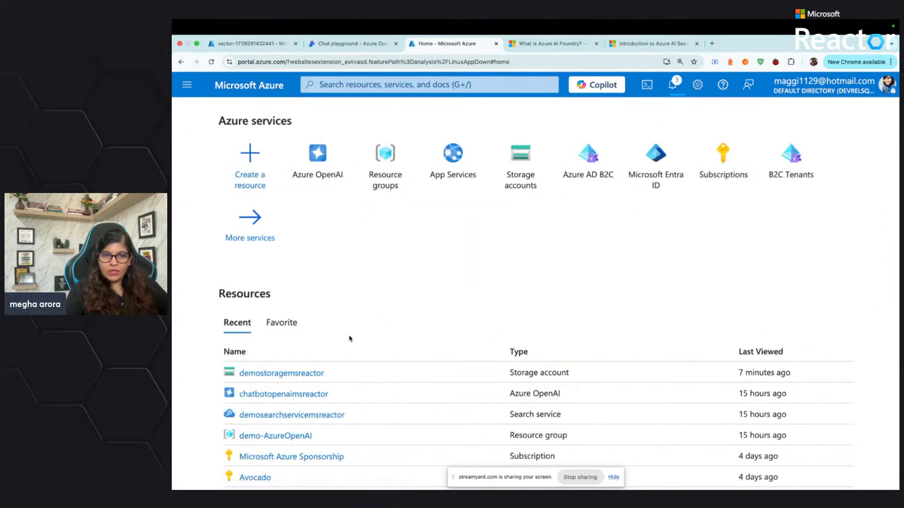
left_click(321, 158)
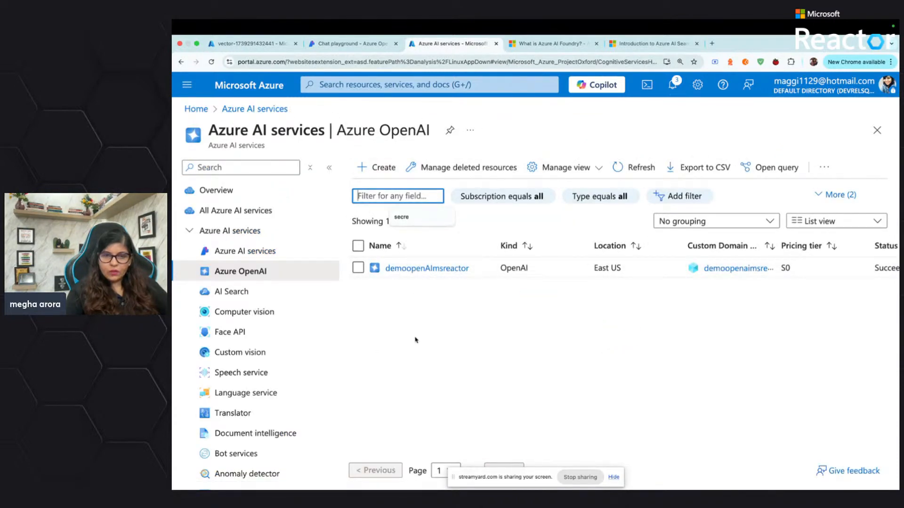
left_click(403, 268)
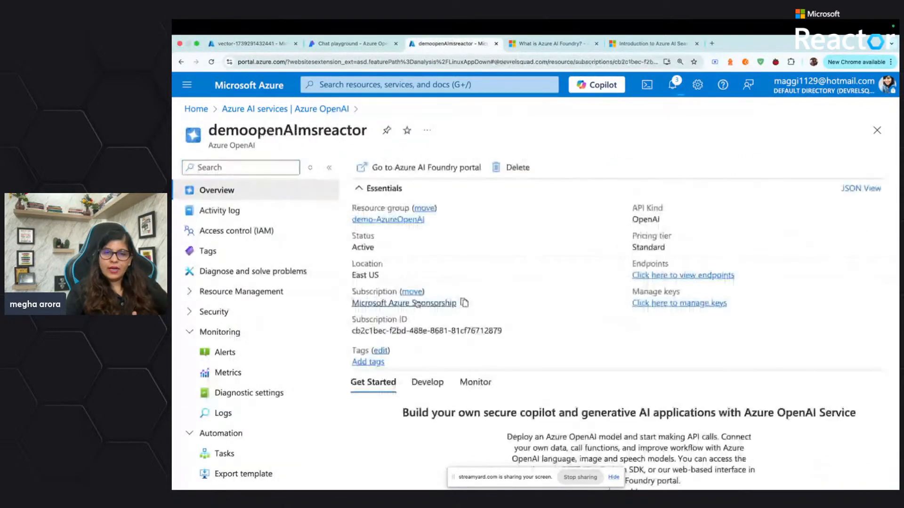
scroll(418, 303, "down", 2)
scroll(428, 236, "up", 2)
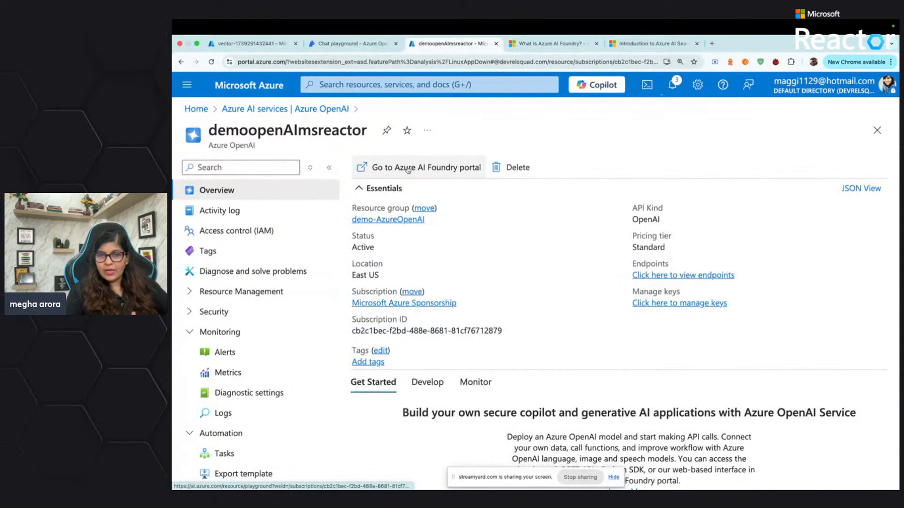
Open the demoopenAImsreactor resource in the Azure AI Foundry portal and go to its model deployments
left_click(453, 173)
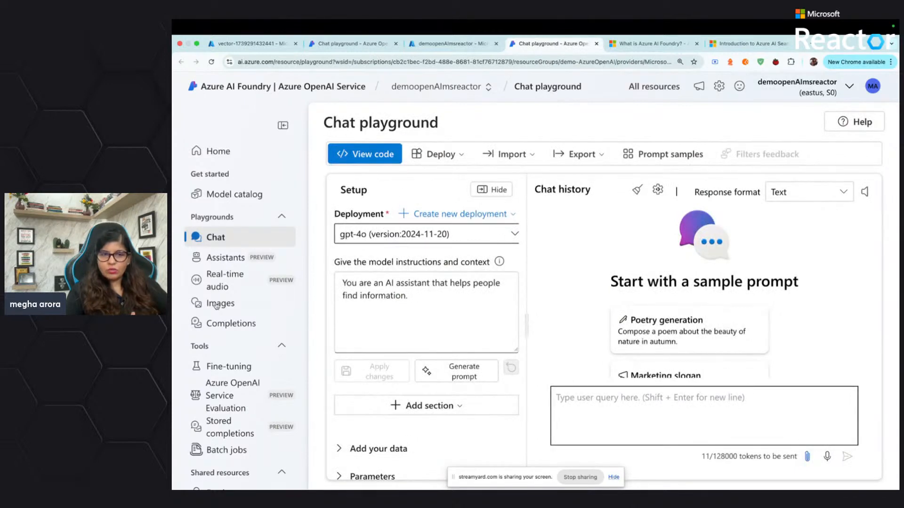
scroll(217, 306, "down", 4)
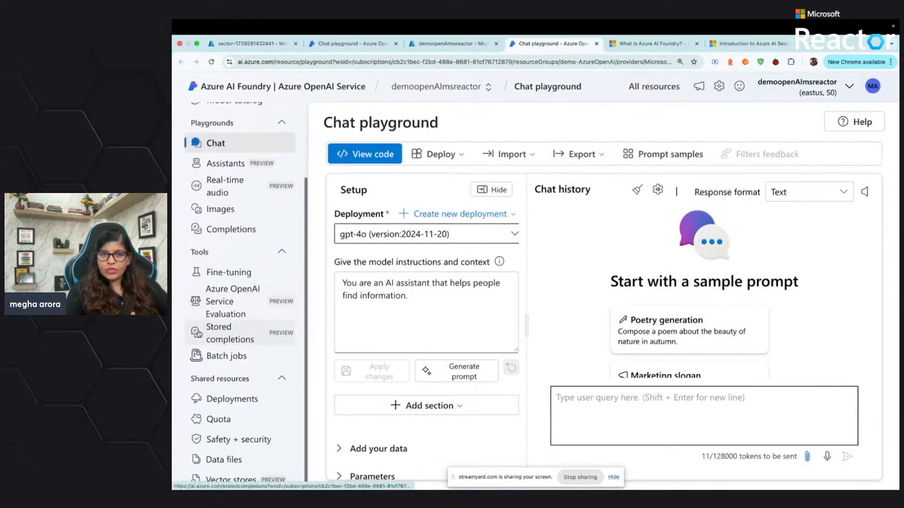
scroll(370, 327, "down", 1)
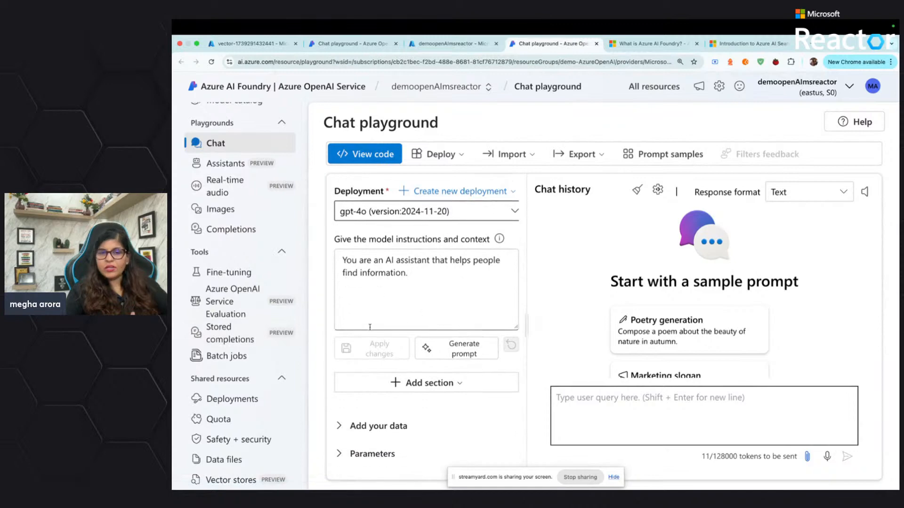
scroll(235, 331, "down", 1)
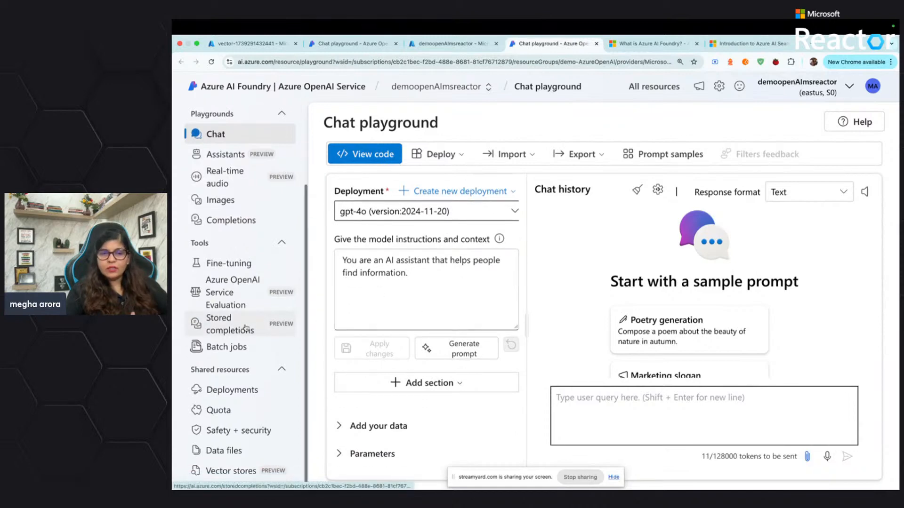
left_click(249, 391)
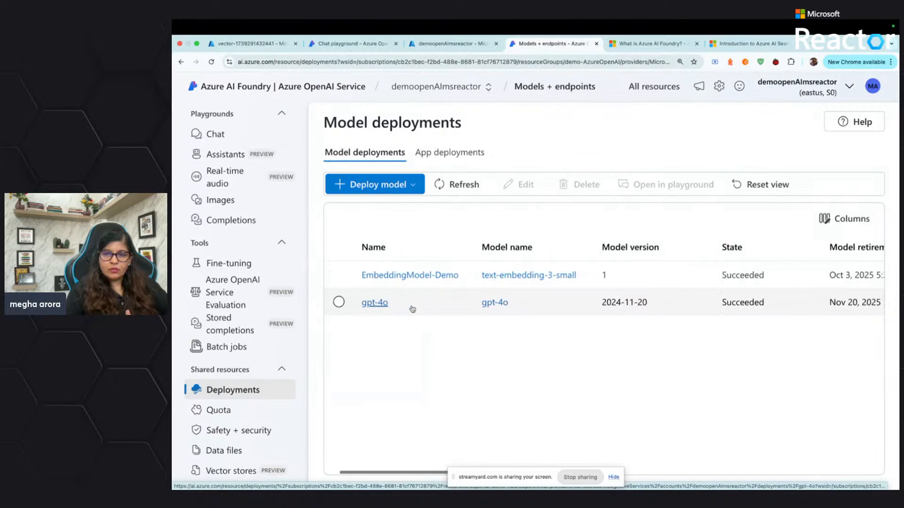
Start a new base model deployment, search the models for "text" and choose text-embedding-3-small
left_click(394, 185)
left_click(399, 208)
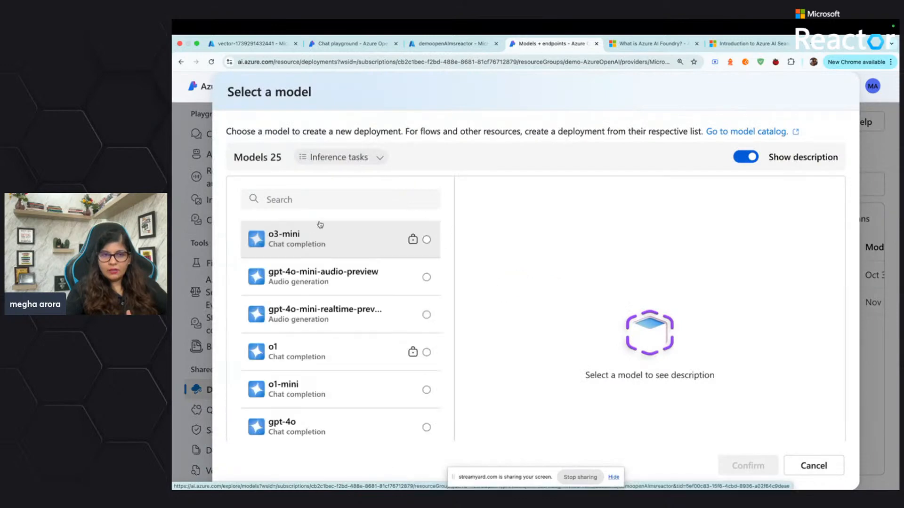
left_click(320, 198)
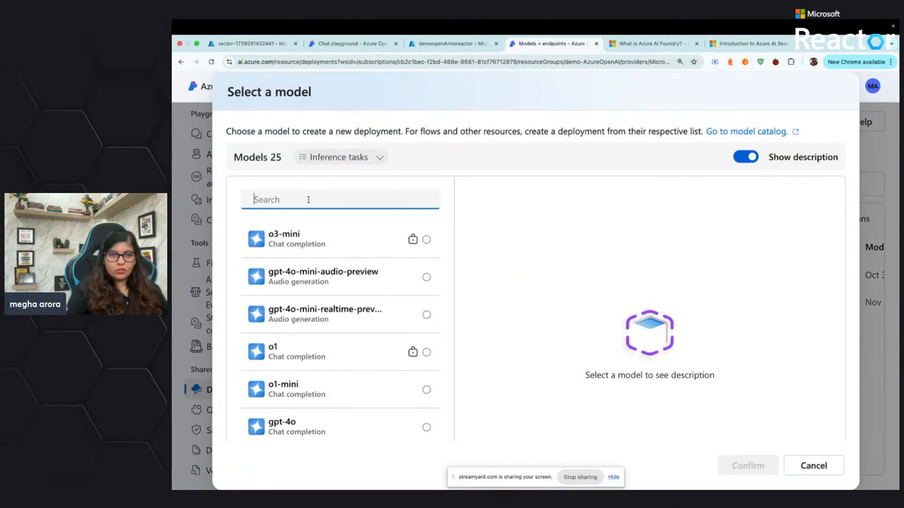
type("text")
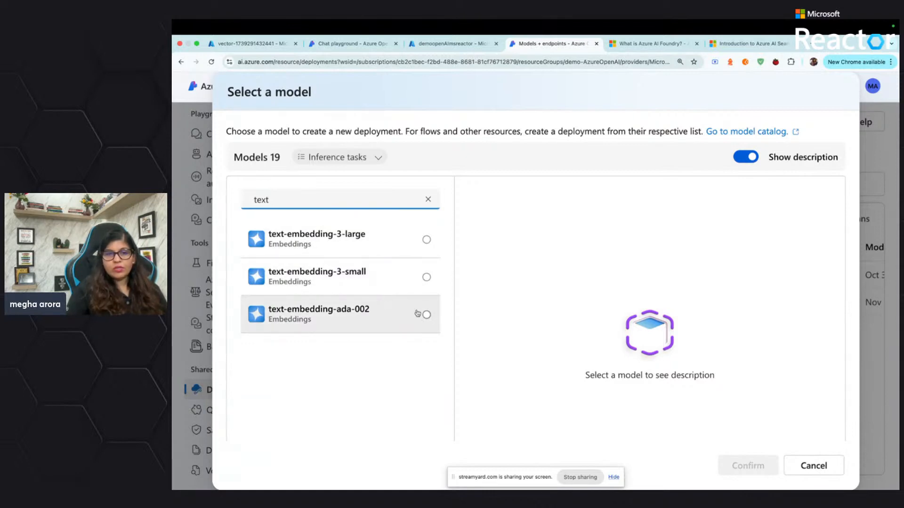
left_click(427, 279)
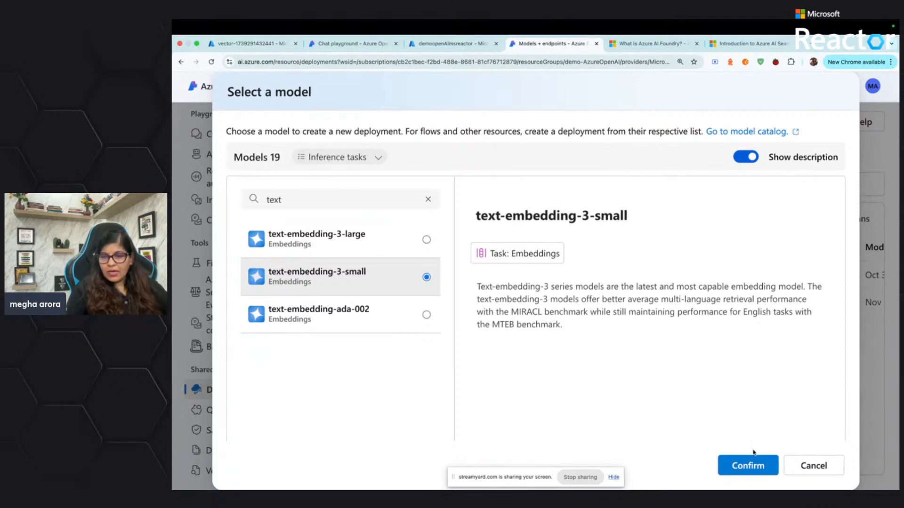
left_click(742, 466)
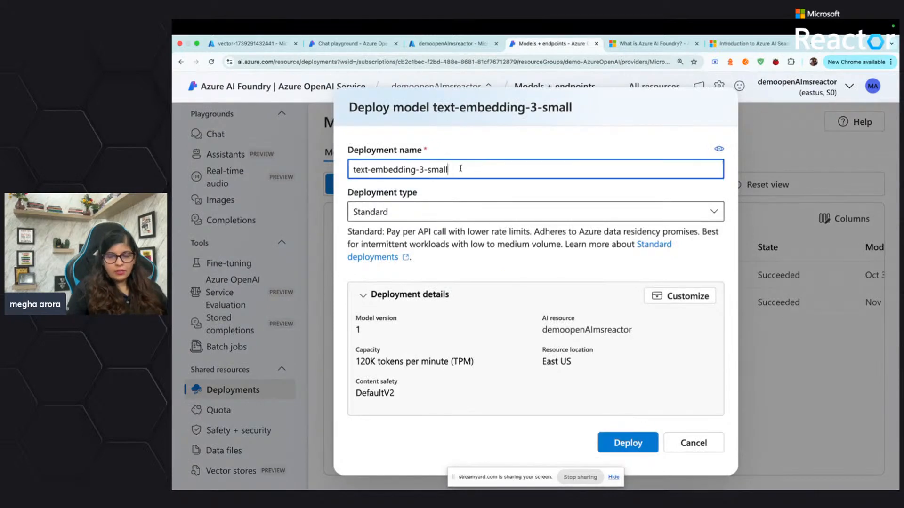
Name the deployment msreactordemoembeddingmodel, deploy it and review its deployment details
left_click_drag(460, 169, 338, 167)
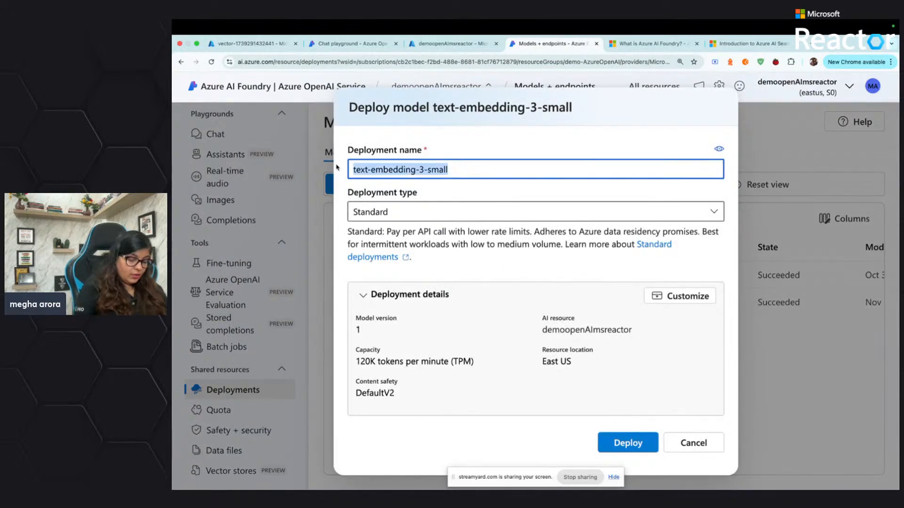
type("msreactor")
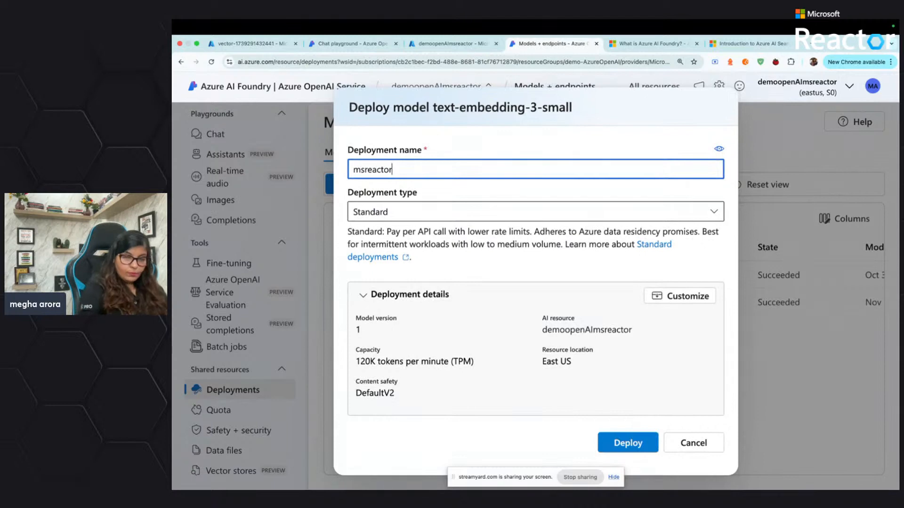
type("demoe")
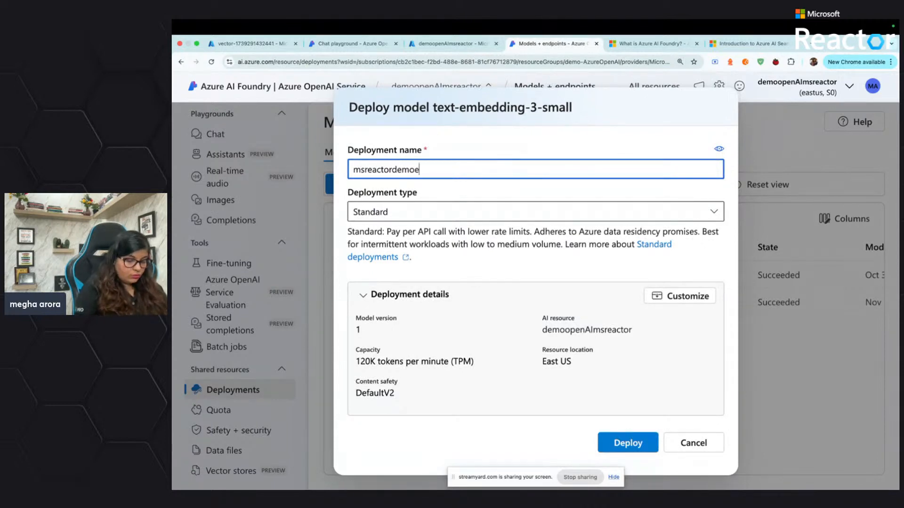
type("mbeddingmodel")
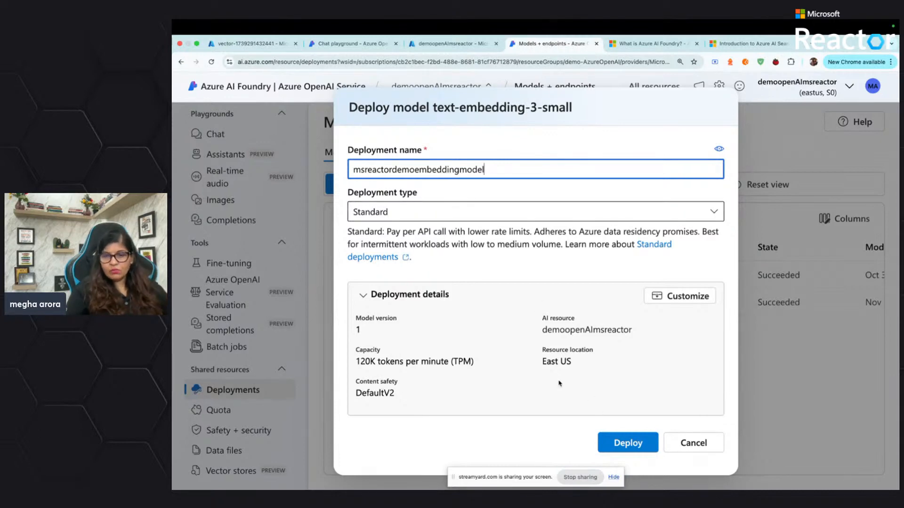
left_click(630, 445)
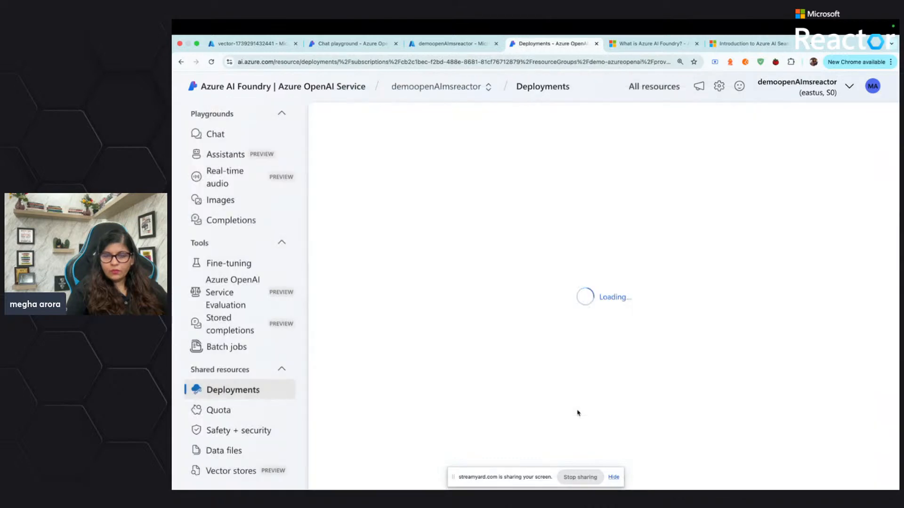
scroll(555, 396, "down", 2)
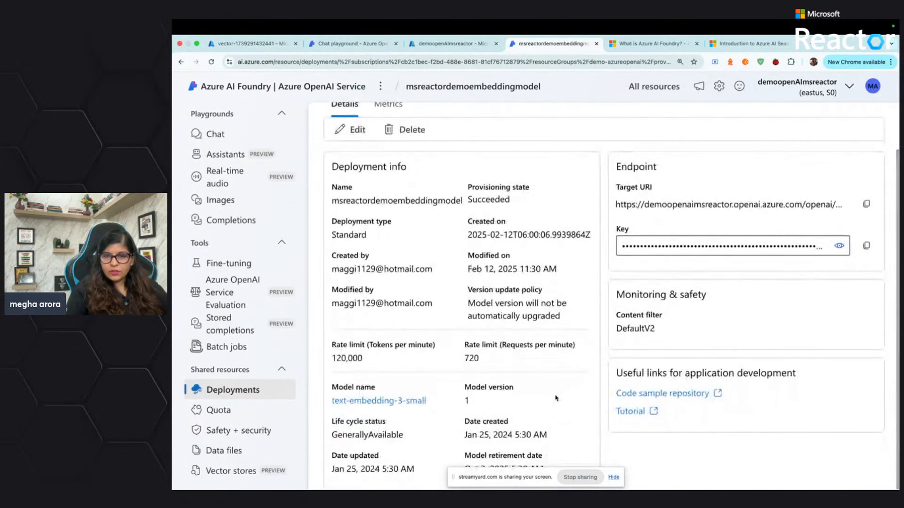
left_click_drag(525, 477, 729, 471)
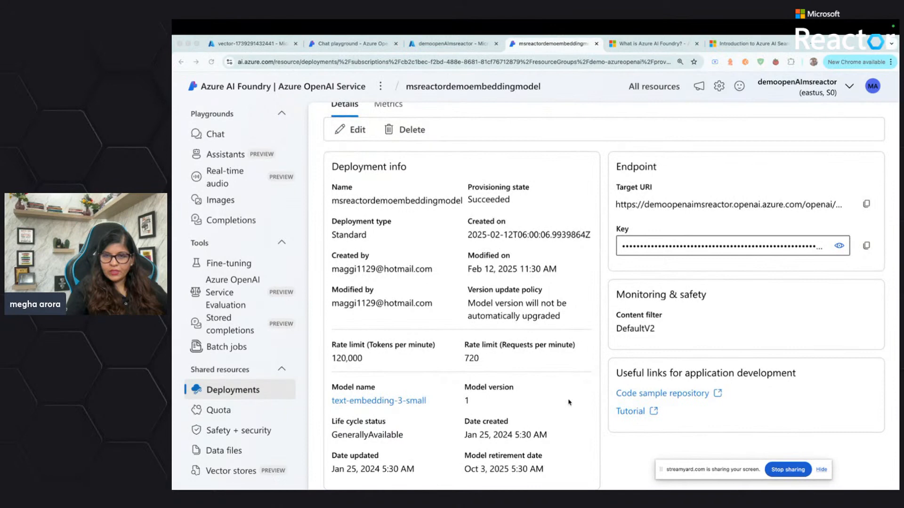
Return to the model deployments list, start a new base model deployment and search the models for "gpt"
scroll(569, 402, "up", 2)
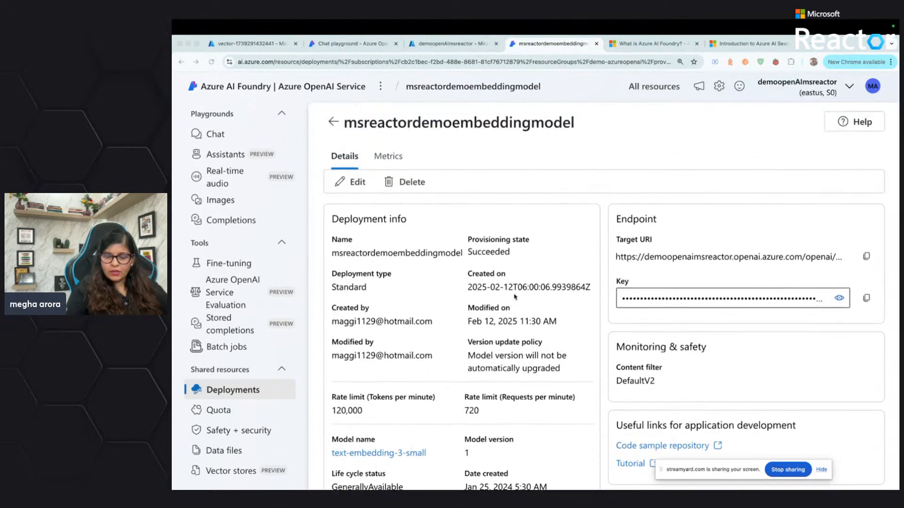
left_click(331, 122)
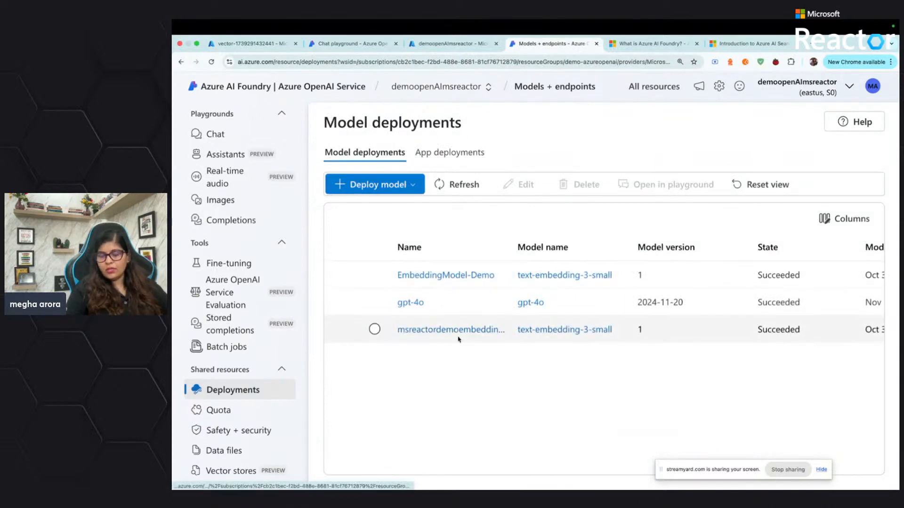
left_click(410, 187)
left_click(365, 206)
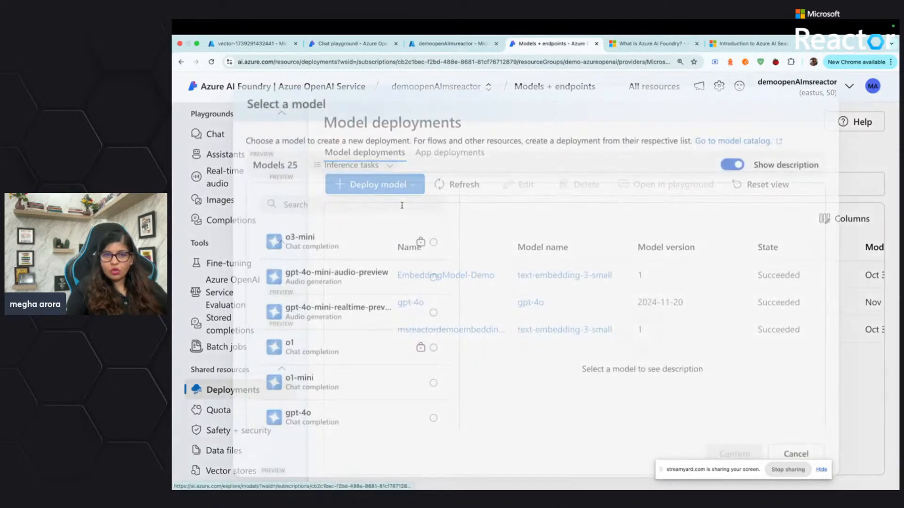
left_click(317, 201)
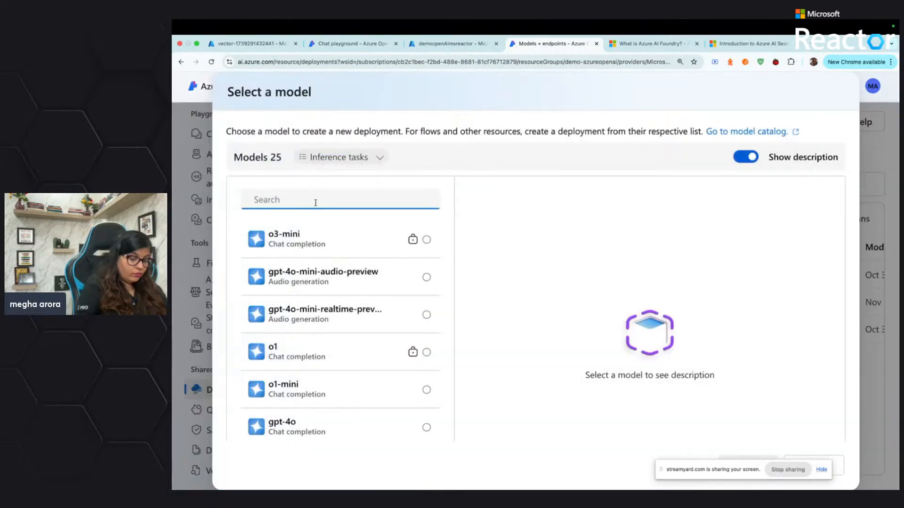
type("gpt")
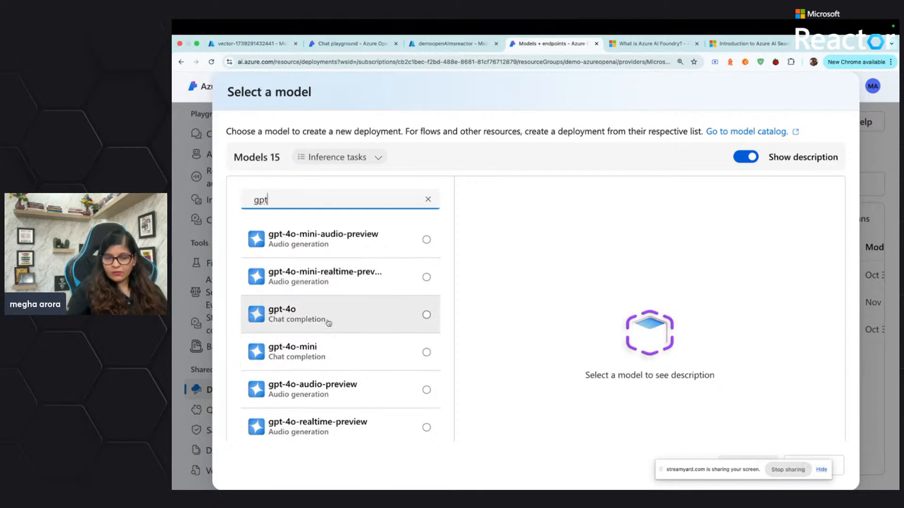
Review the descriptions of the gpt-4o-mini and gpt-4o-audio-preview models, including the audio model's versions and limitations
left_click(324, 351)
scroll(572, 350, "down", 1)
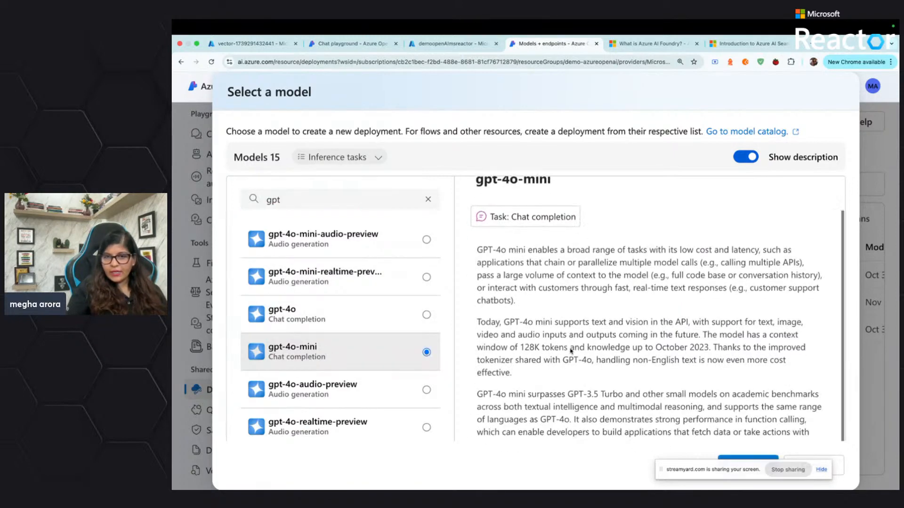
scroll(571, 351, "down", 2)
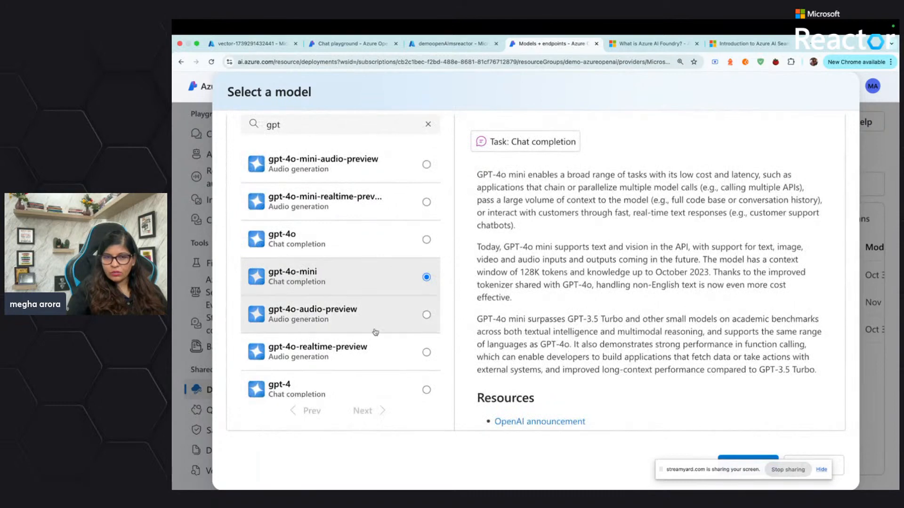
left_click(355, 323)
scroll(485, 321, "down", 2)
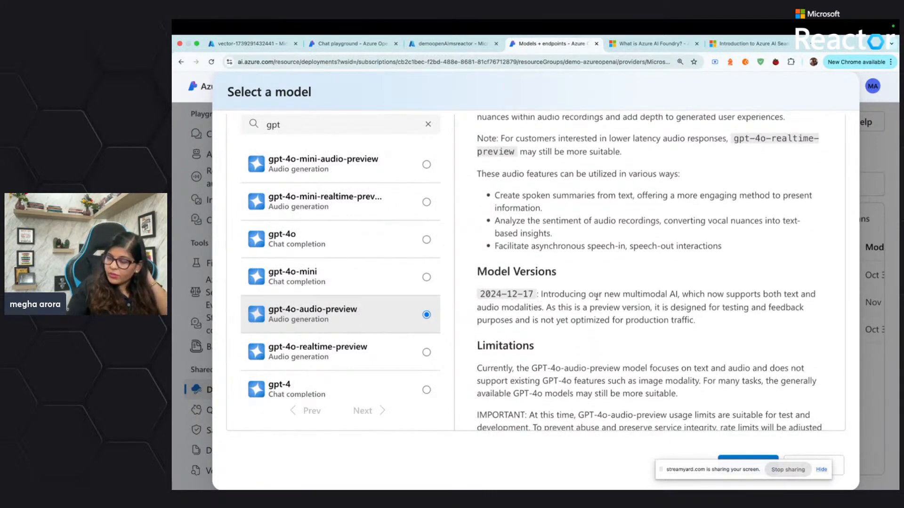
scroll(560, 303, "up", 3)
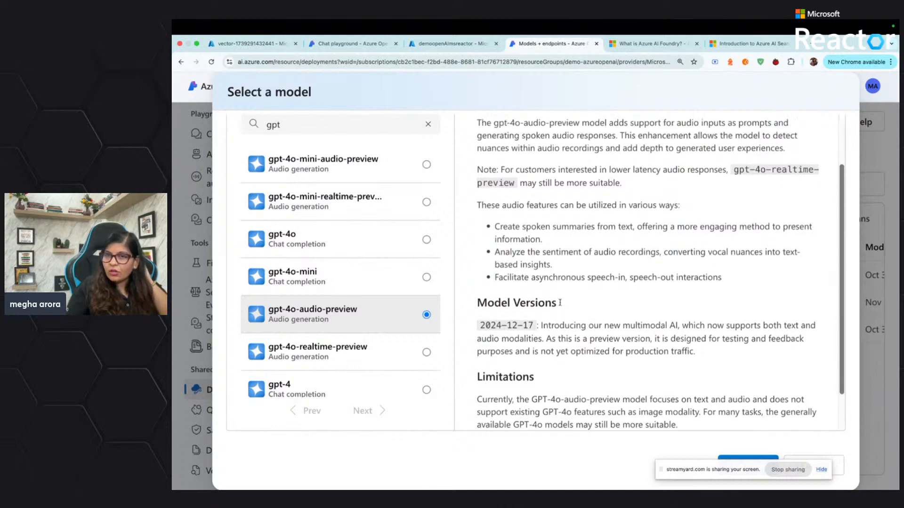
scroll(561, 304, "down", 3)
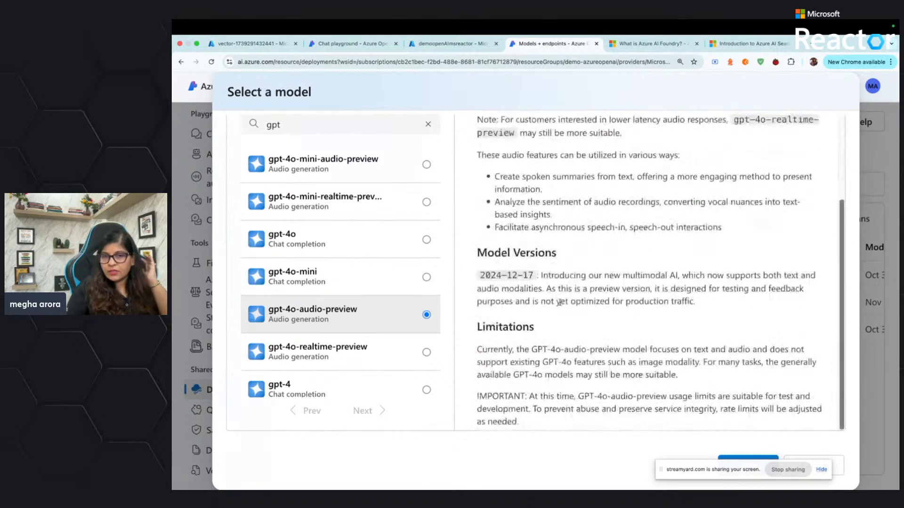
Choose the gpt-4o chat completion model and confirm it for deployment
scroll(529, 249, "up", 3)
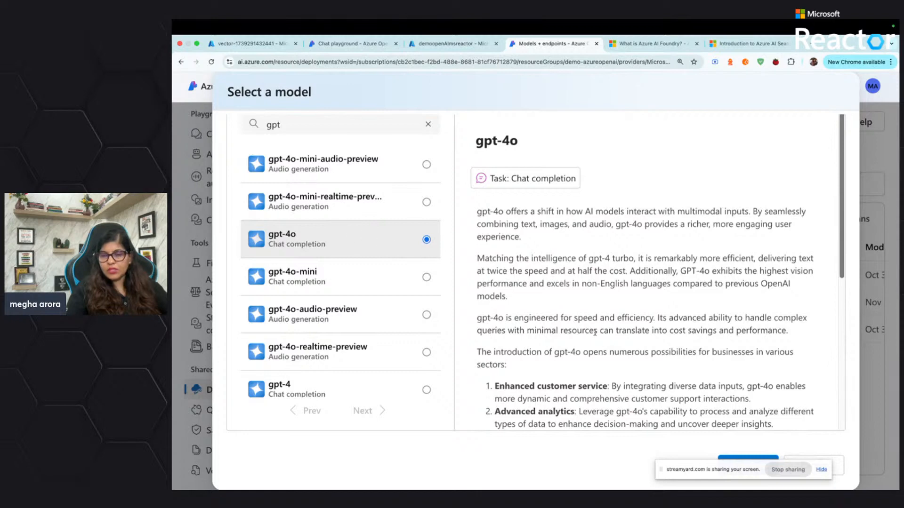
left_click_drag(694, 474, 349, 484)
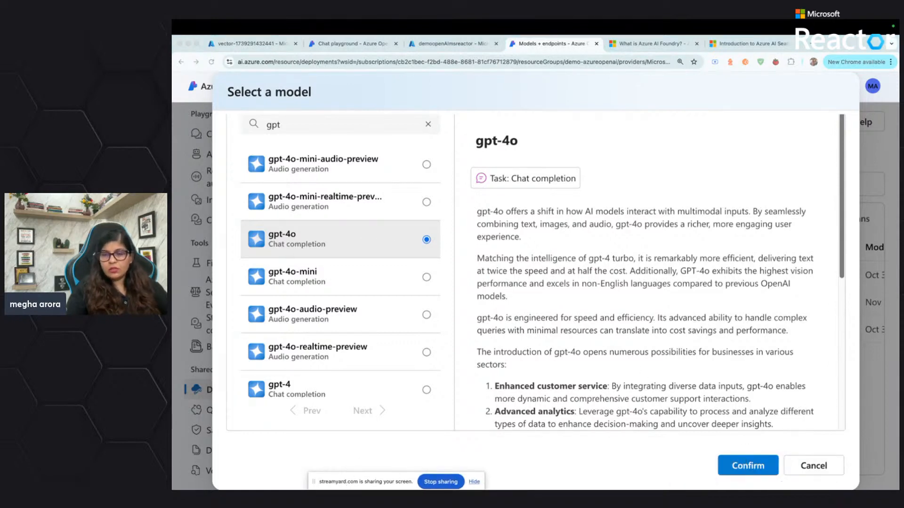
left_click(750, 470)
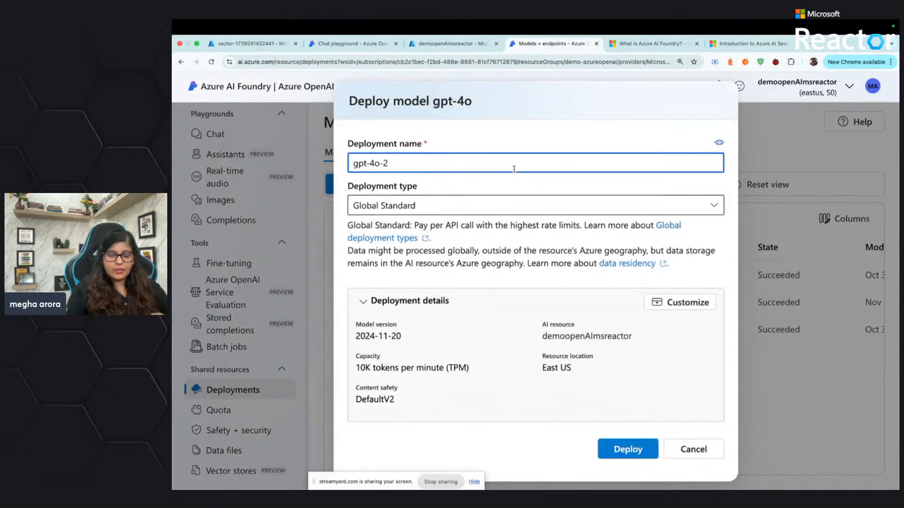
Name the gpt-4o deployment chatcompletiondemo, deploy it and return to the model deployments list
key("BackSpace")
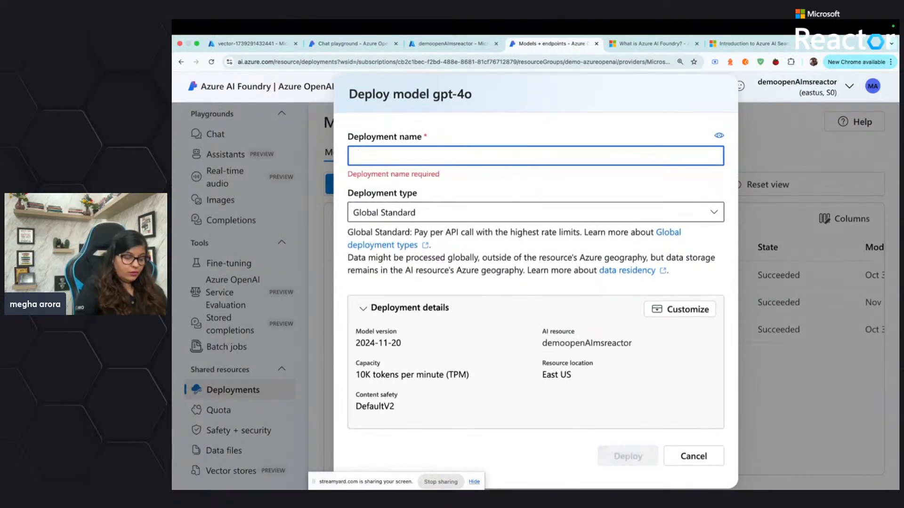
type("chatcompletiondemo")
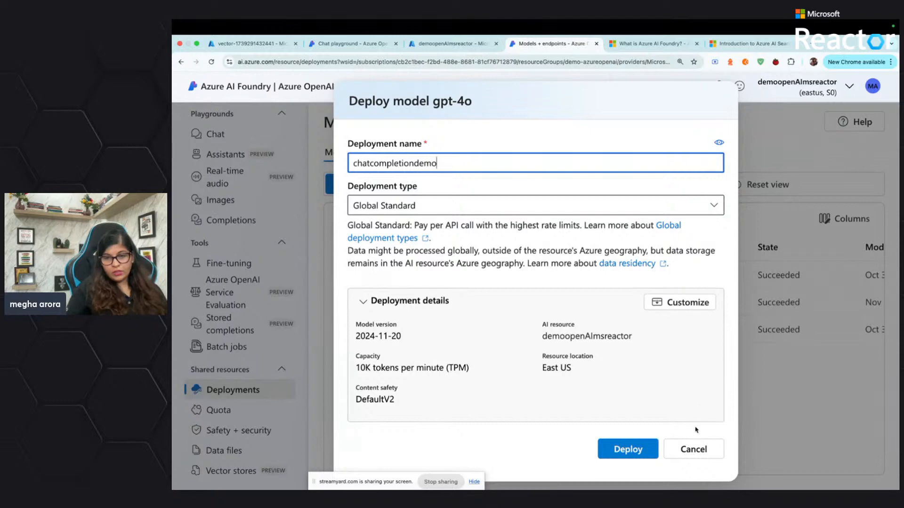
left_click(641, 449)
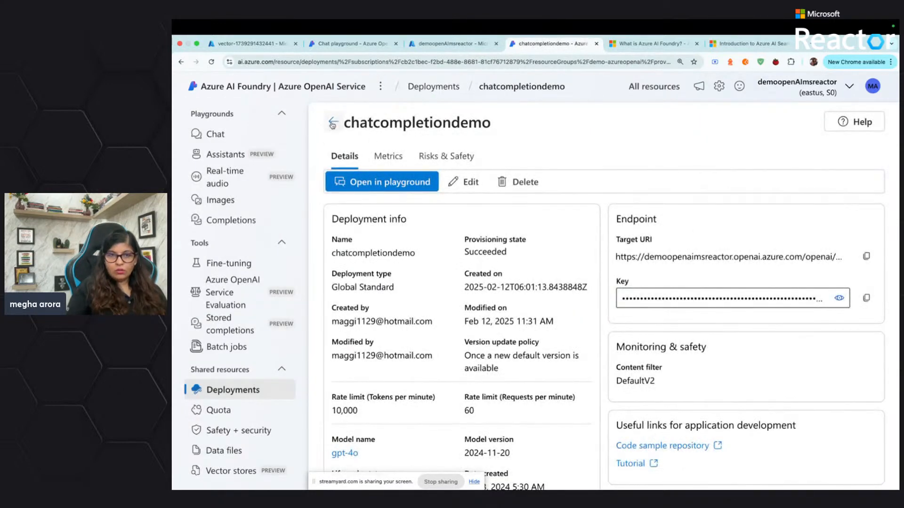
left_click(332, 124)
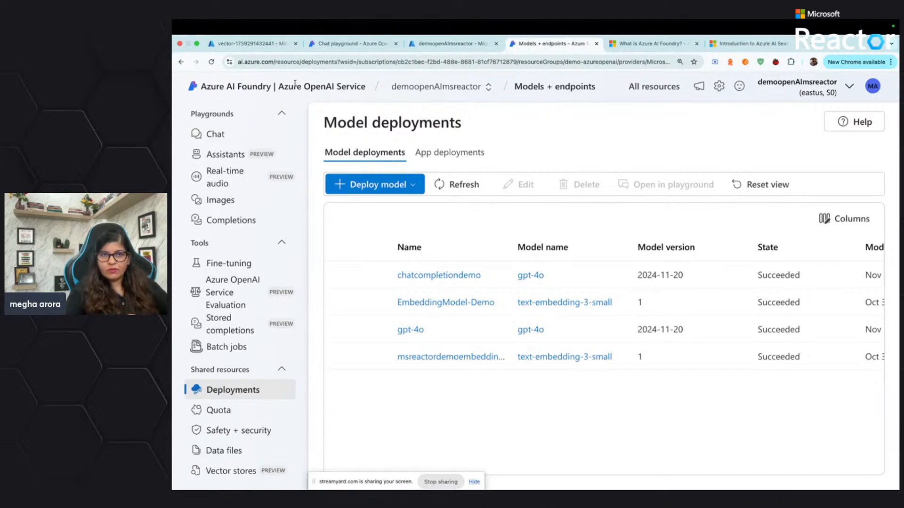
Switch to the Azure portal, open the demomsreactorindex service from AI Search and look over its overview
left_click(425, 46)
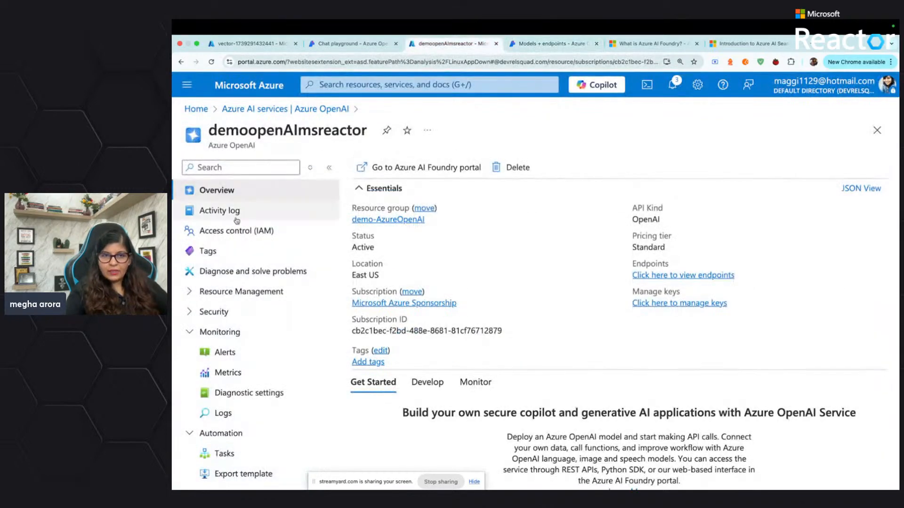
left_click(259, 110)
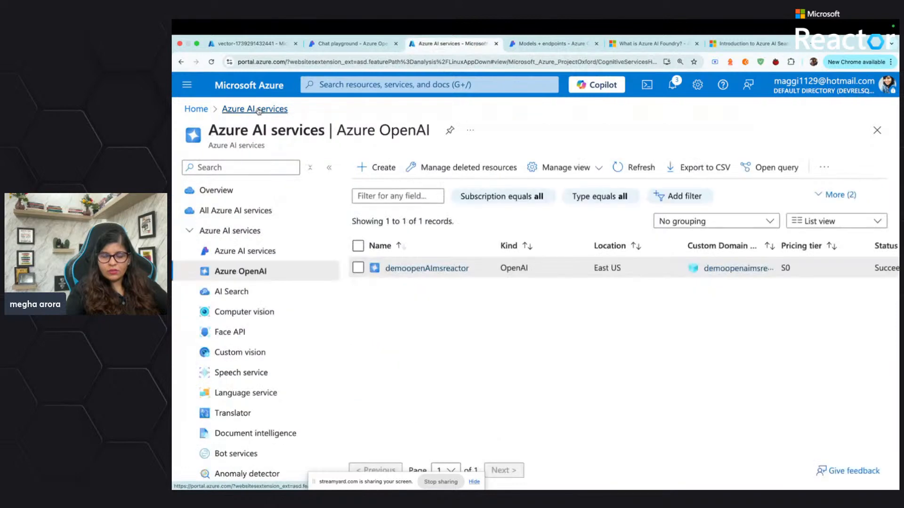
left_click(232, 293)
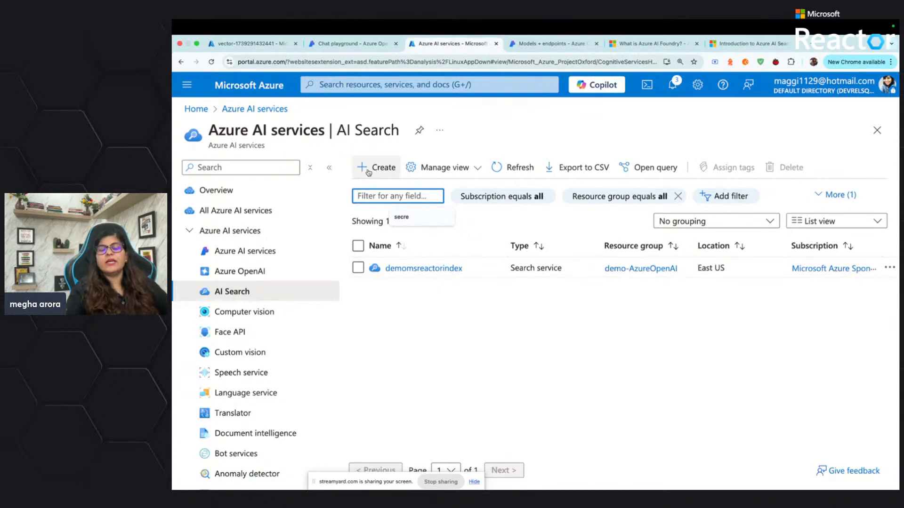
left_click(424, 269)
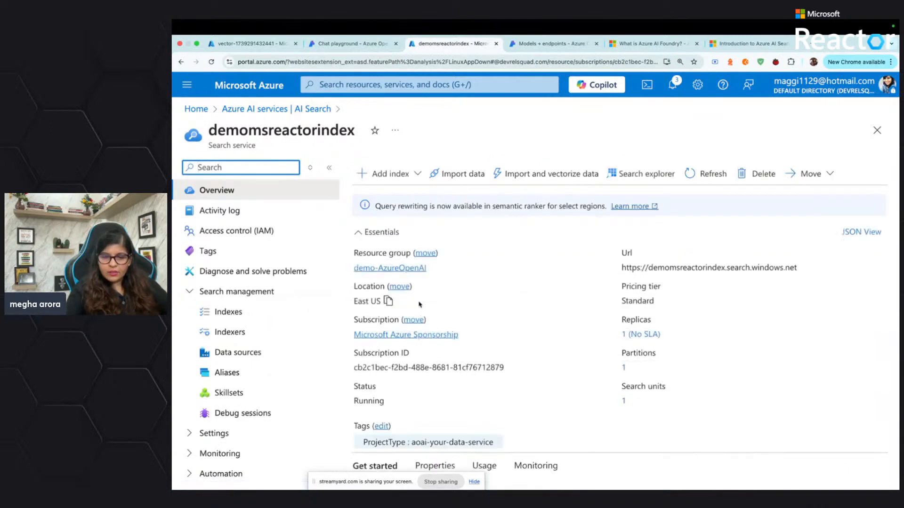
scroll(419, 304, "down", 5)
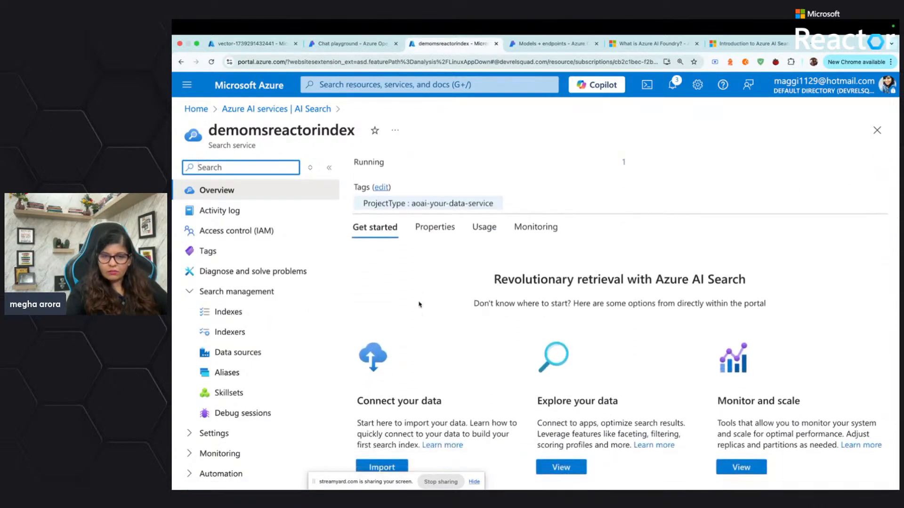
scroll(391, 412, "up", 5)
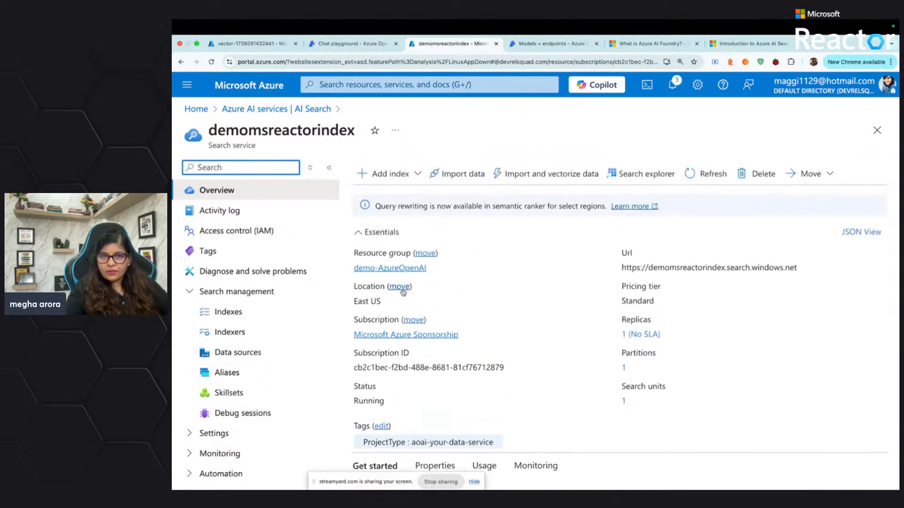
View the data source types for importing and vectorizing data, then return to the portal home page, discarding unsaved changes
left_click(546, 174)
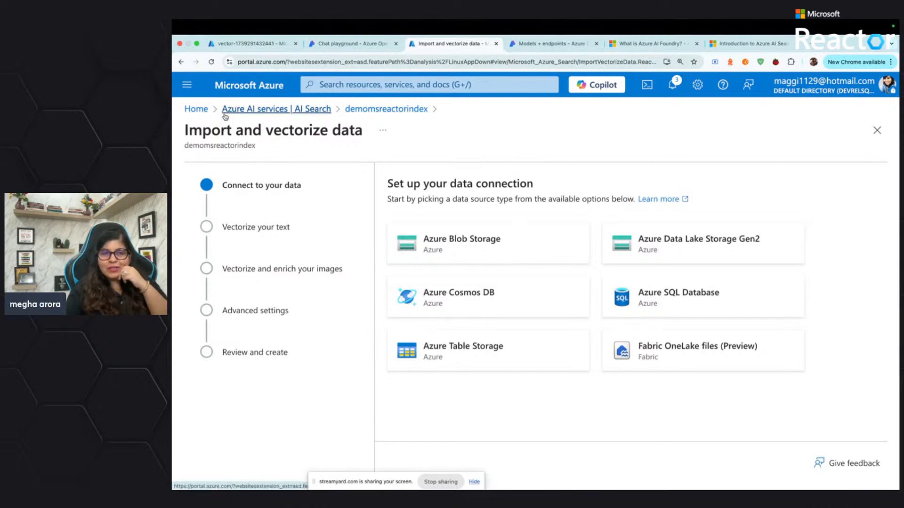
left_click(199, 113)
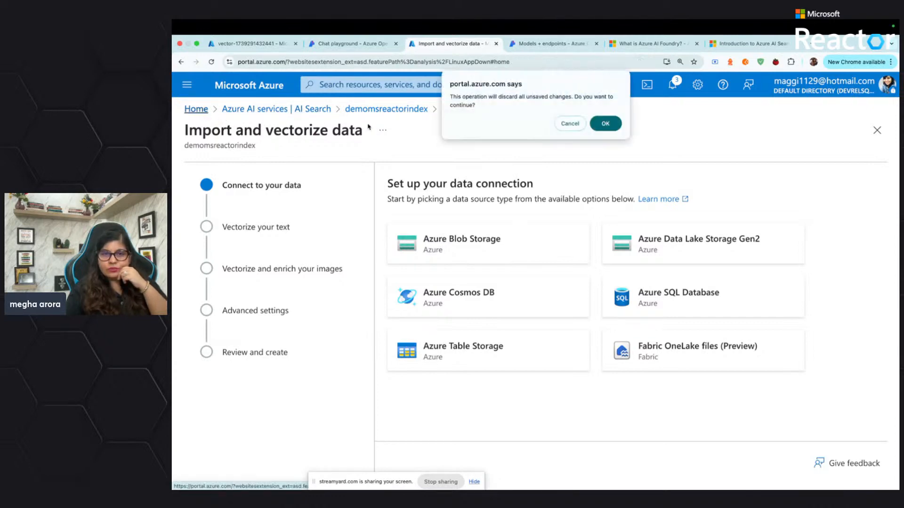
left_click(605, 121)
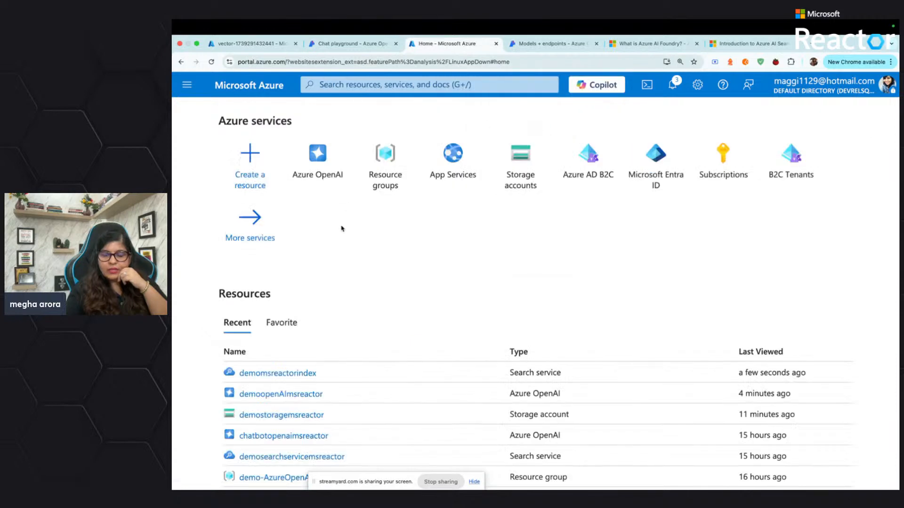
Reopen the demomsreactorindex search service from the AI Search list of Azure AI services
left_click(330, 181)
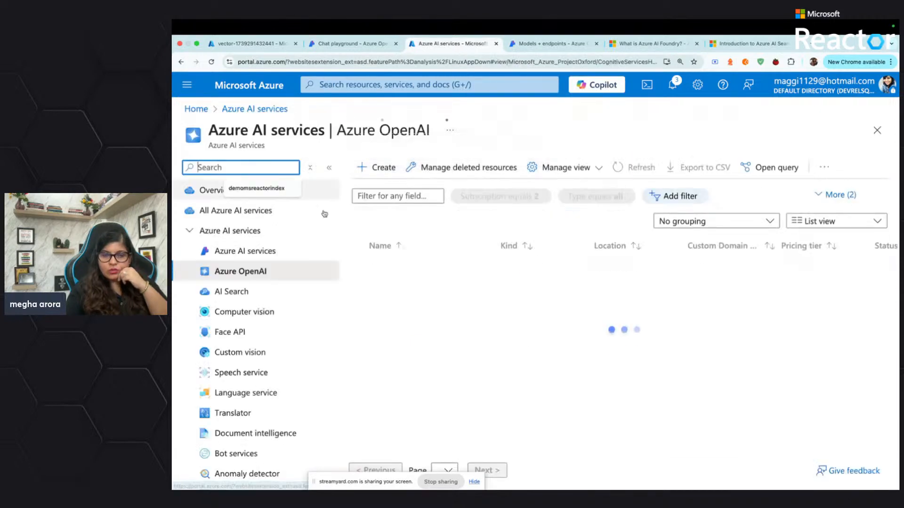
left_click(254, 295)
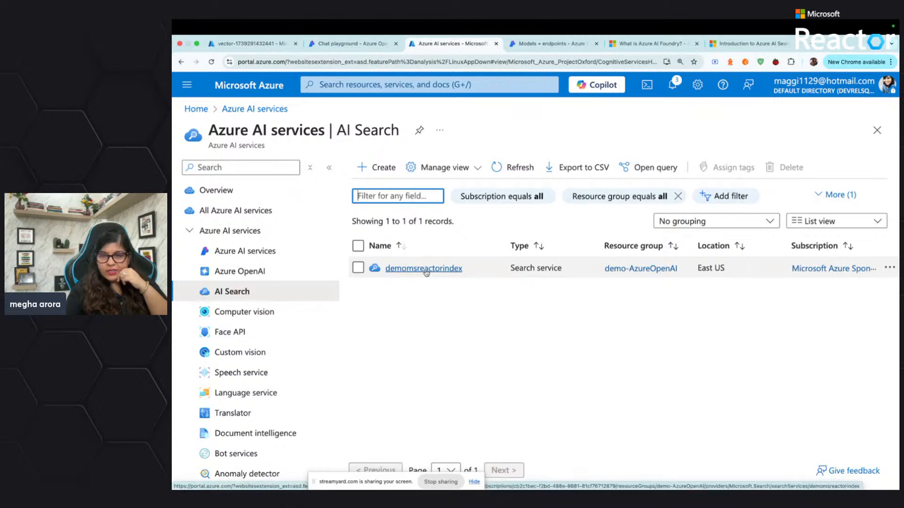
left_click(429, 272)
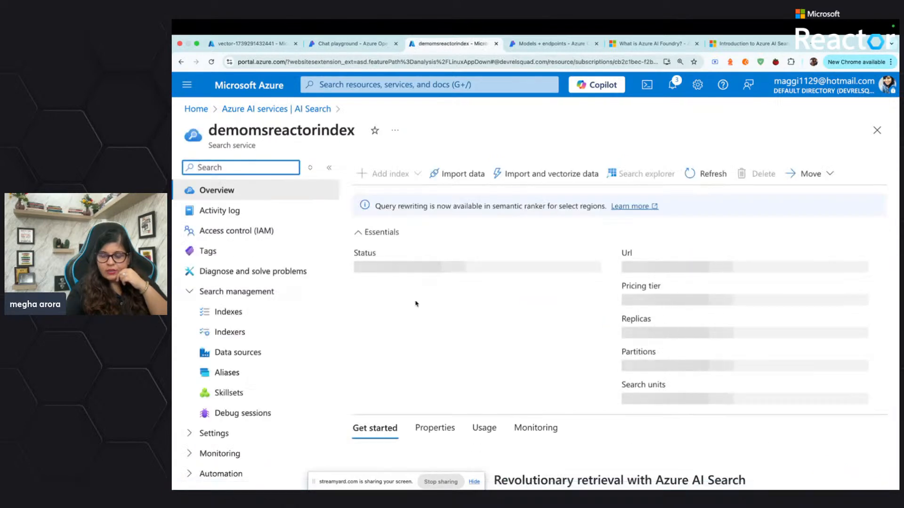
scroll(415, 301, "down", 2)
scroll(415, 300, "down", 2)
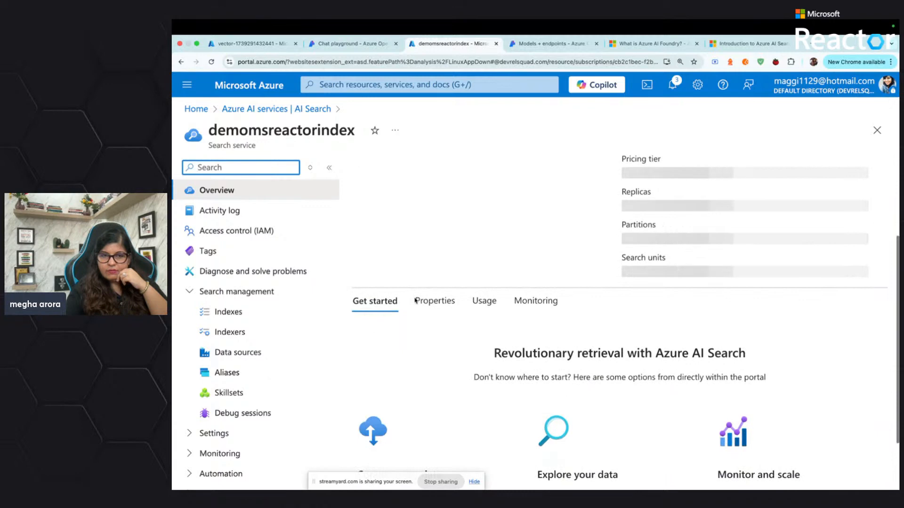
left_click(221, 311)
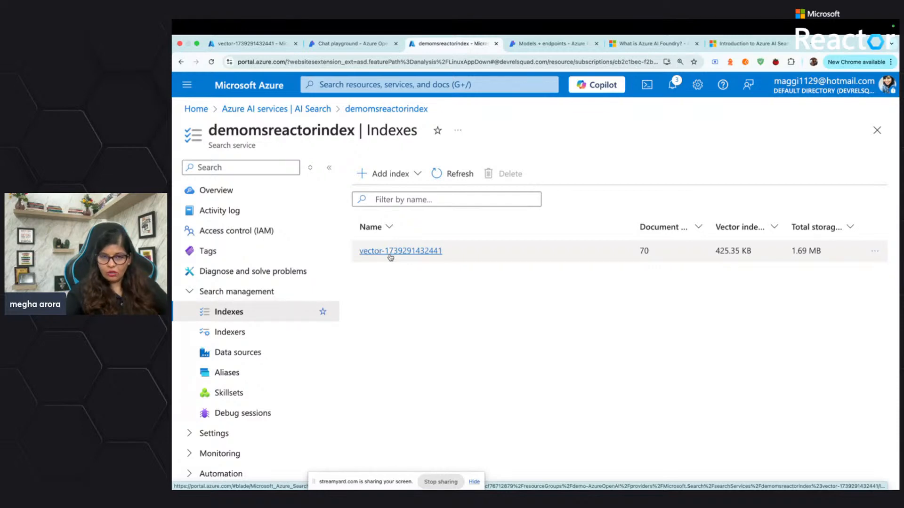
left_click(390, 253)
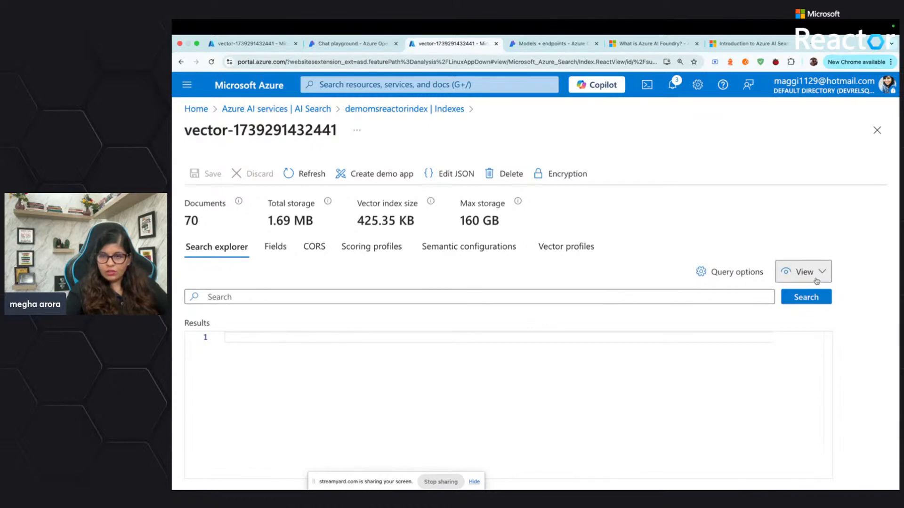
left_click(816, 273)
left_click(795, 295)
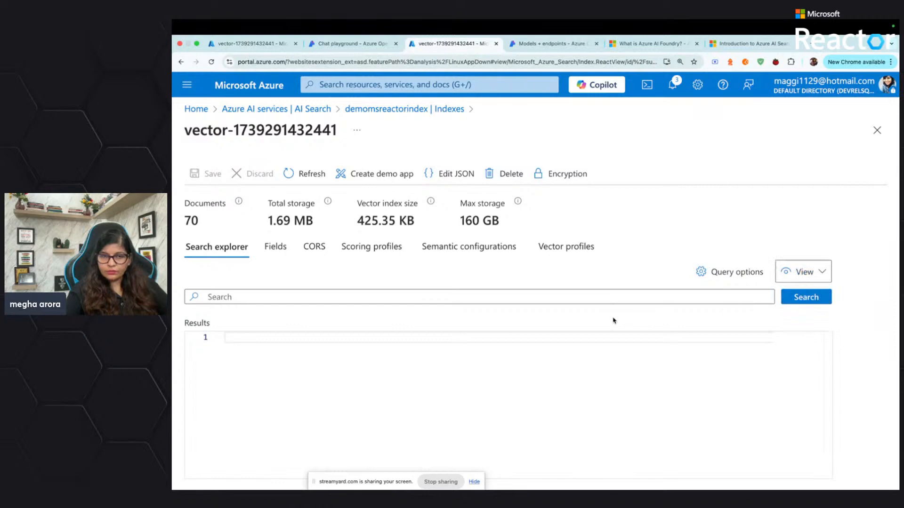
left_click(794, 304)
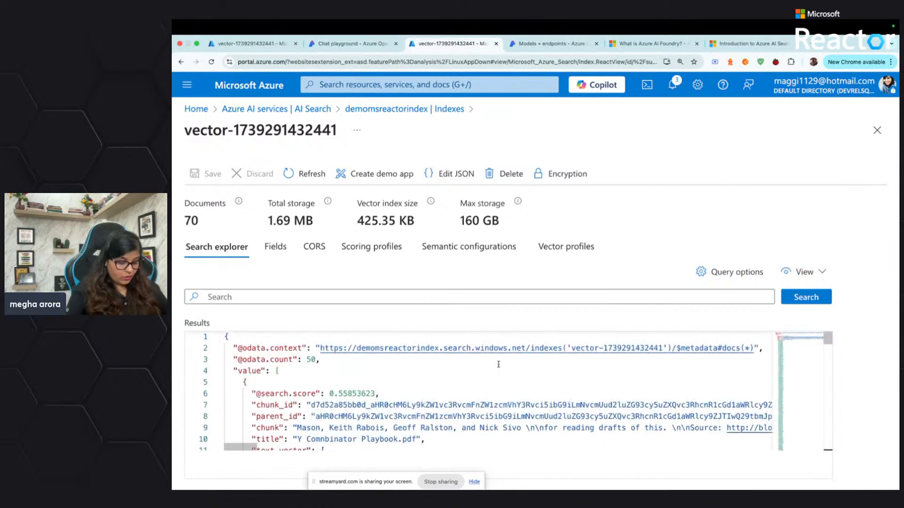
key("super+minus")
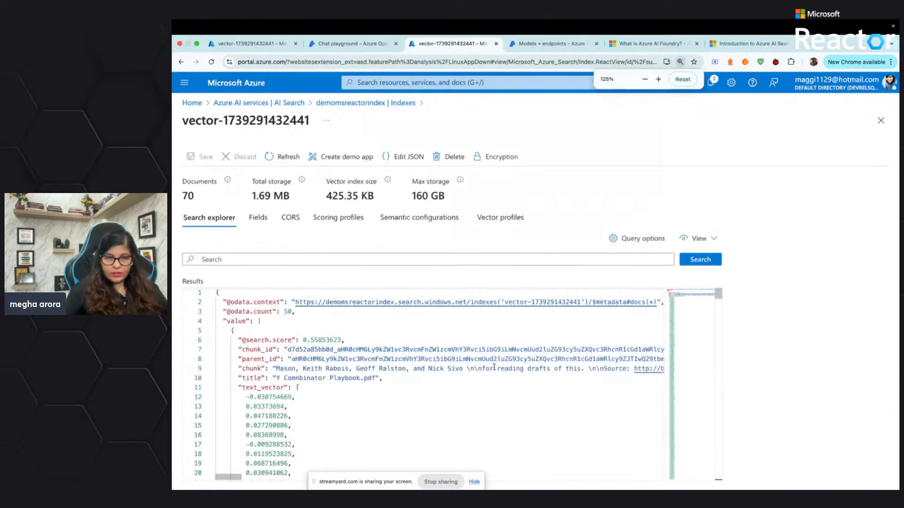
Examine the chunk, title and text_vector values of the first document in the index's search results
scroll(367, 380, "down", 2)
scroll(323, 343, "up", 2)
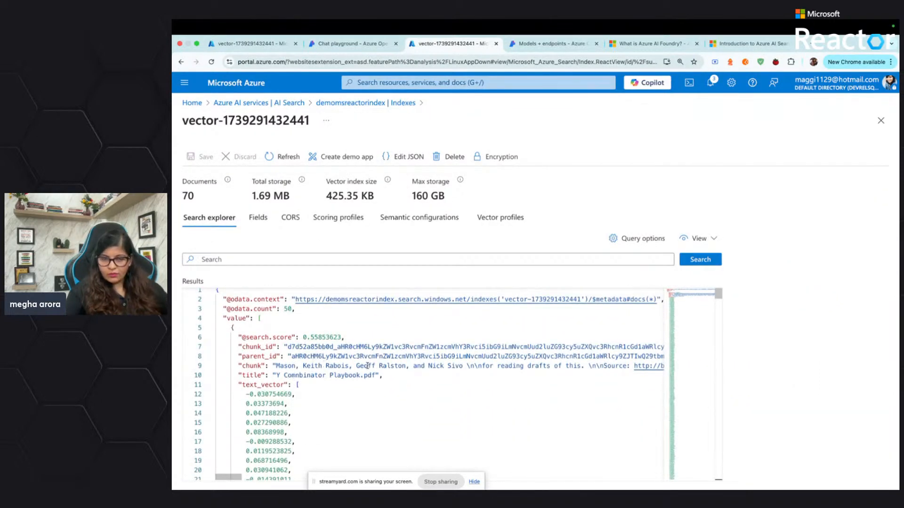
scroll(374, 368, "down", 3)
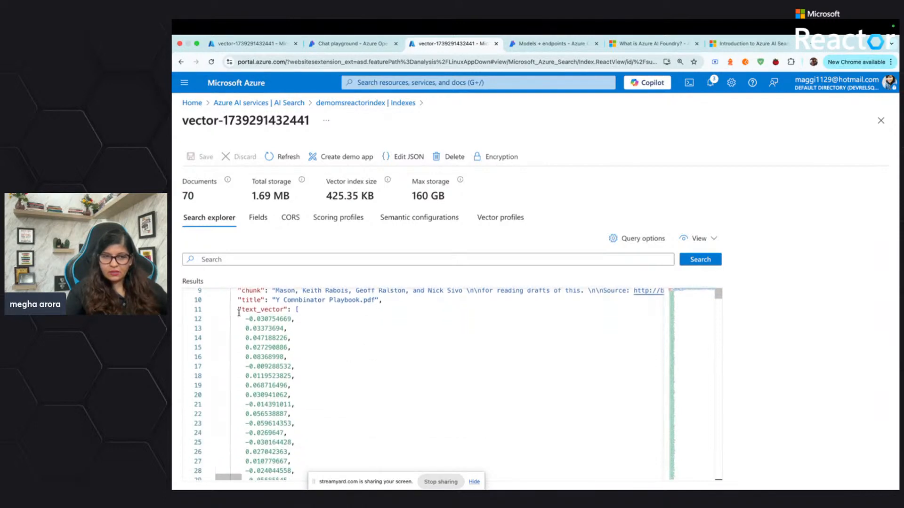
left_click_drag(239, 310, 292, 417)
scroll(264, 377, "up", 3)
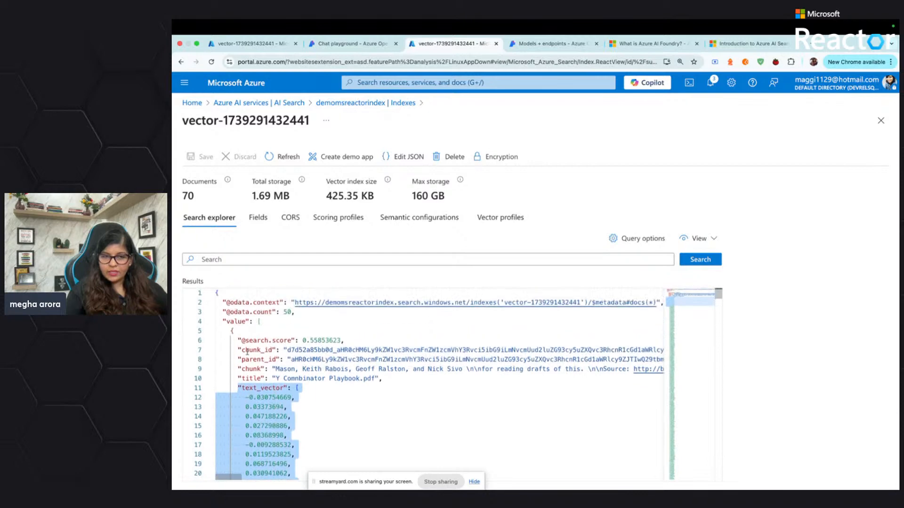
double_click(249, 369)
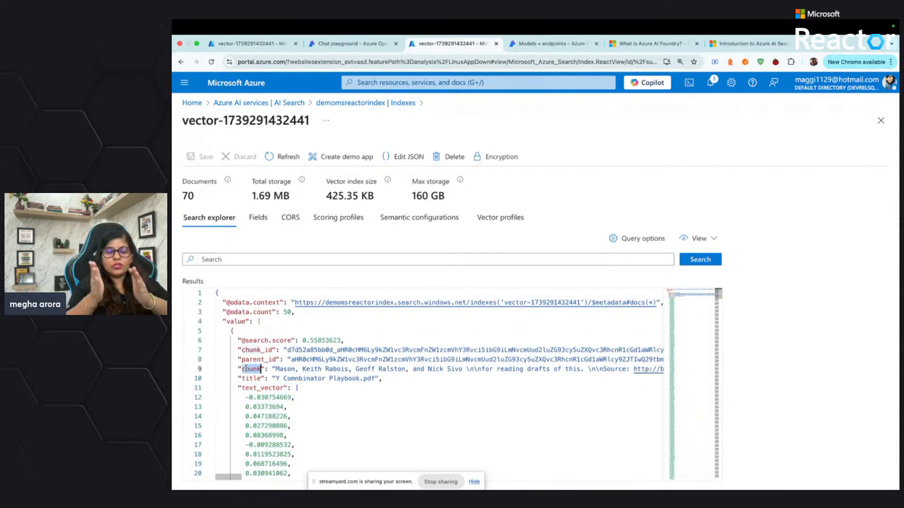
scroll(245, 369, "down", 1)
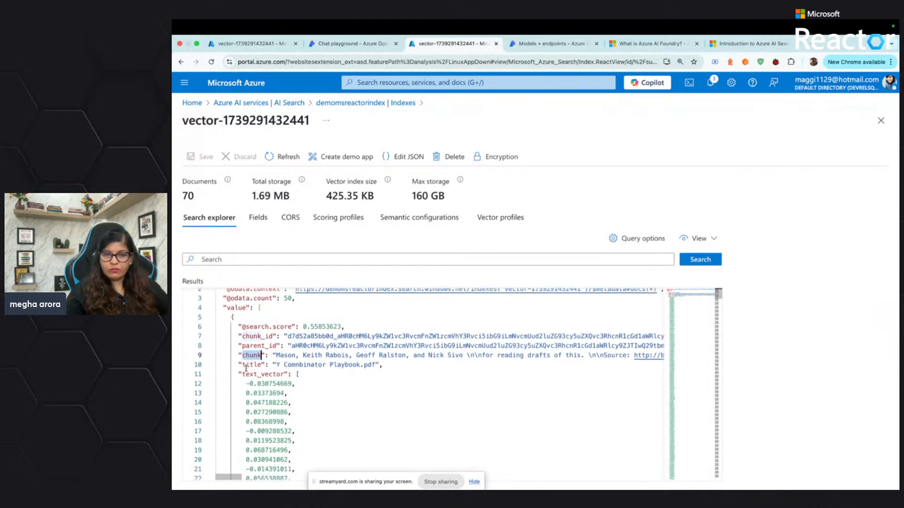
scroll(245, 369, "down", 1)
scroll(259, 365, "down", 10)
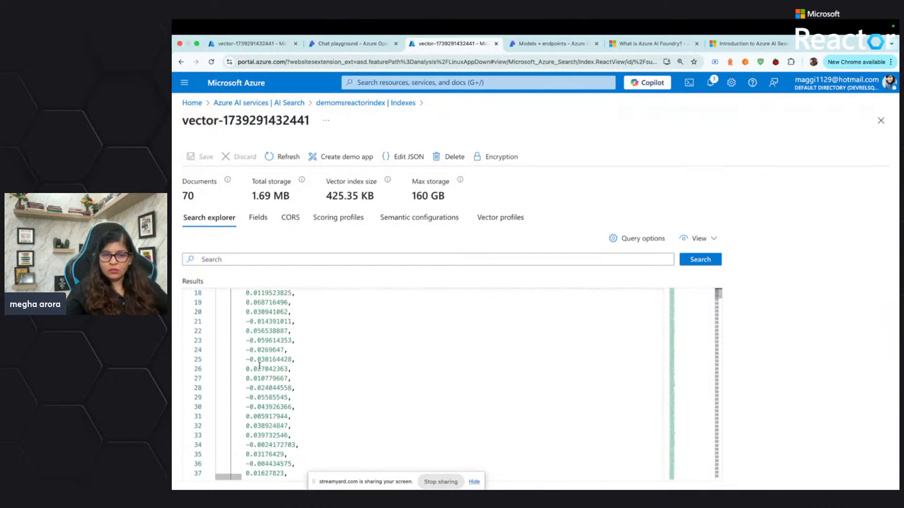
scroll(259, 366, "down", 20)
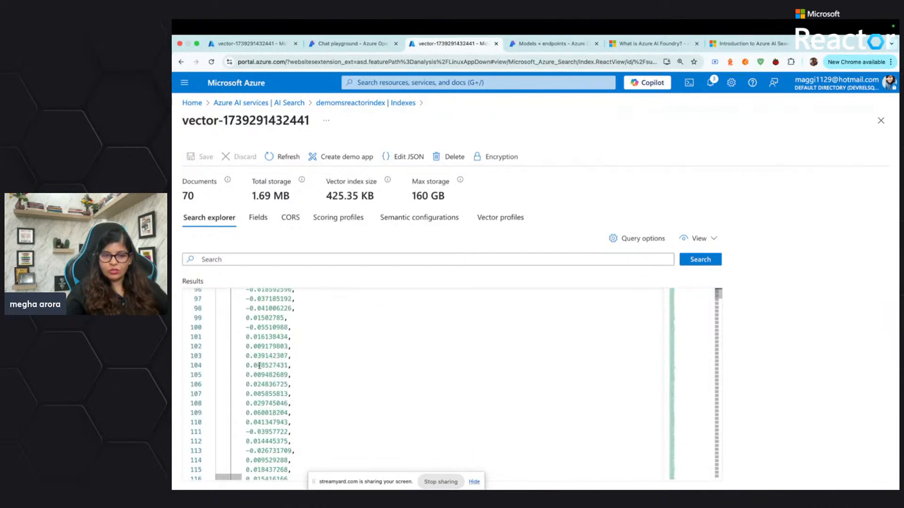
scroll(259, 366, "down", 20)
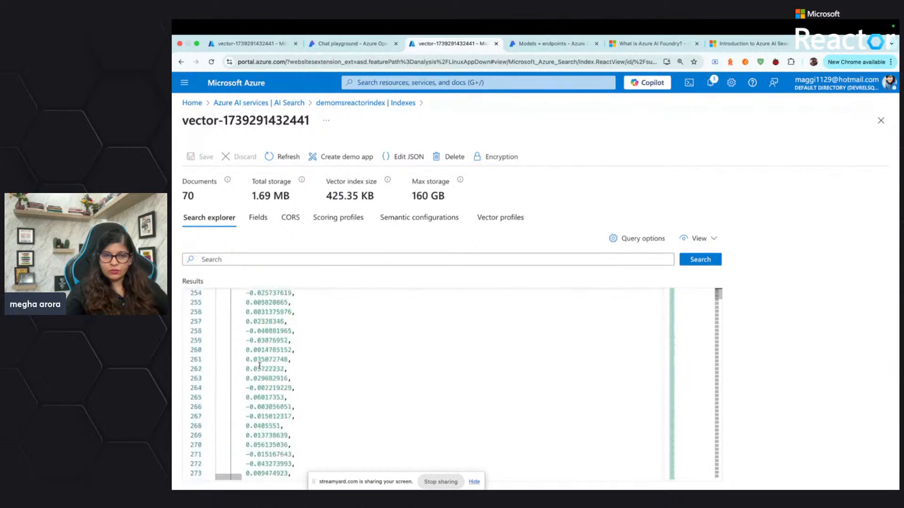
scroll(260, 365, "up", 7)
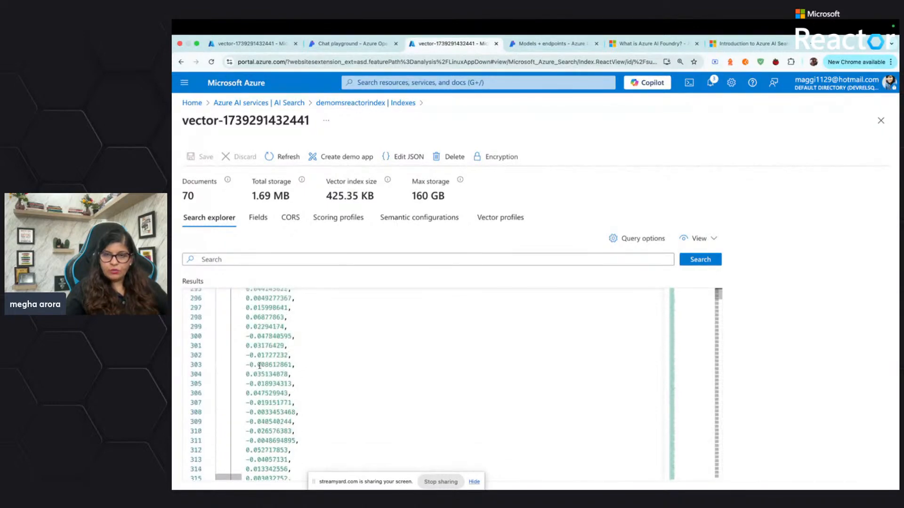
Switch the Search explorer to JSON view and read through the query's vector and semantic settings
left_click(706, 239)
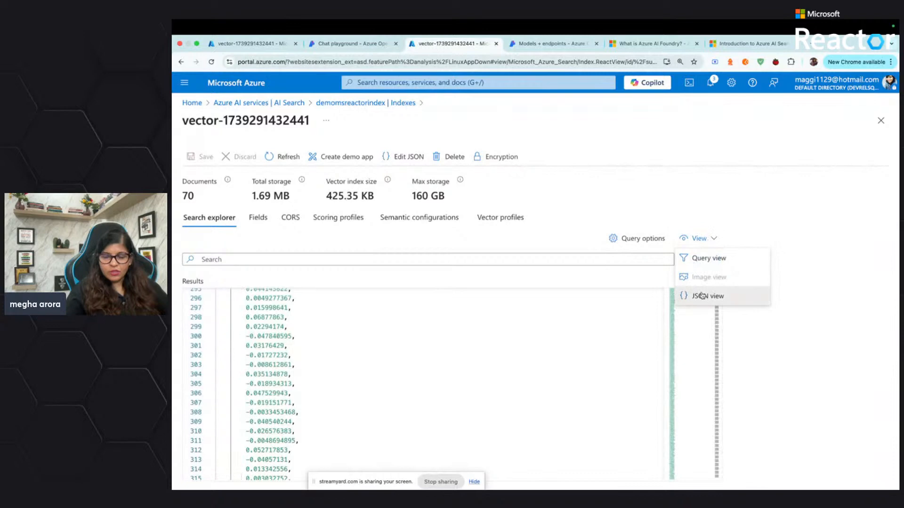
left_click(737, 295)
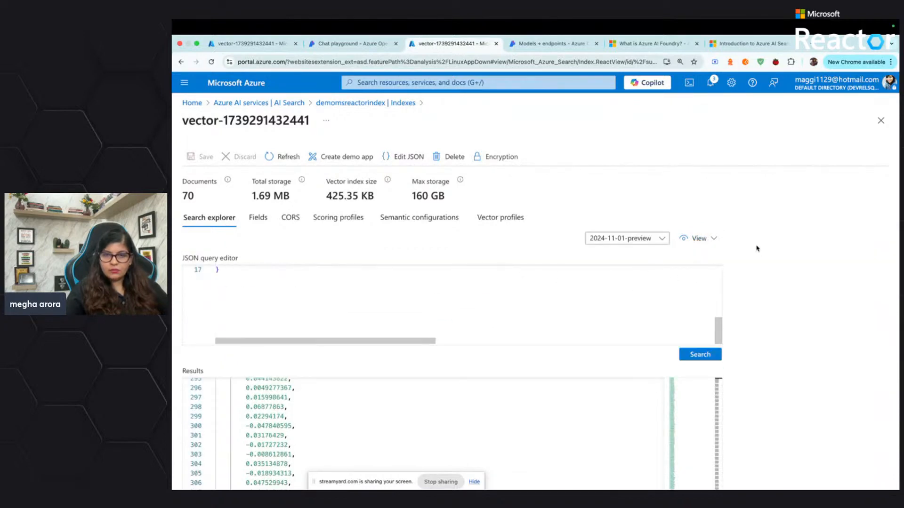
scroll(621, 290, "down", 1)
scroll(621, 290, "up", 1)
scroll(621, 290, "down", 3)
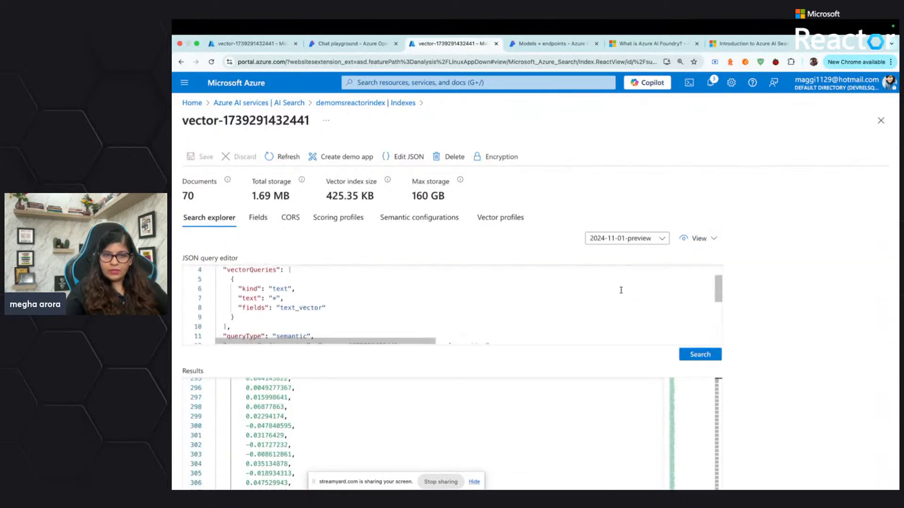
scroll(621, 291, "down", 1)
scroll(621, 290, "up", 2)
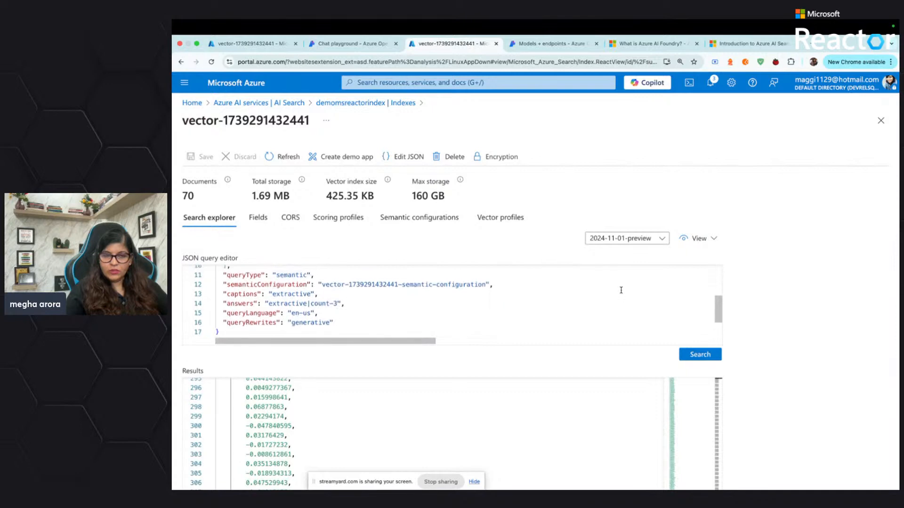
scroll(620, 291, "up", 3)
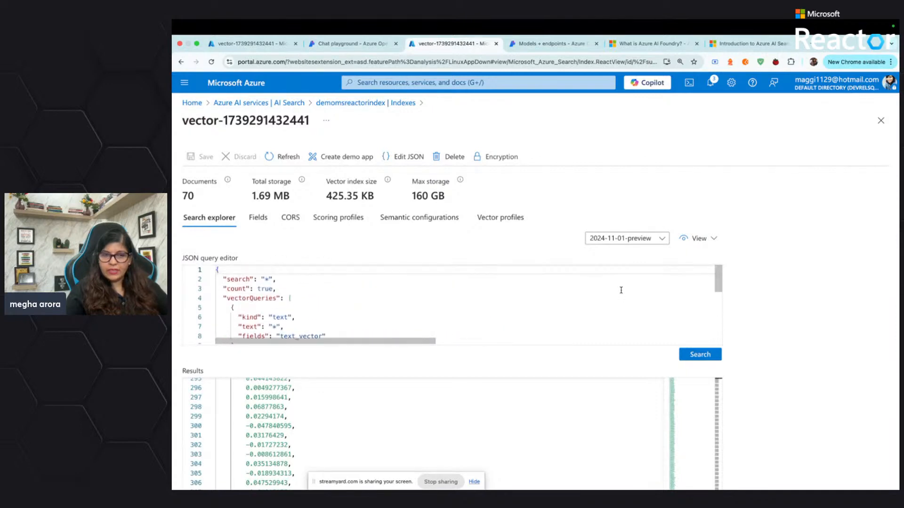
scroll(621, 290, "down", 5)
Return to Query view, search the index for "do you know sam altman" and look over the returned answers
left_click(701, 244)
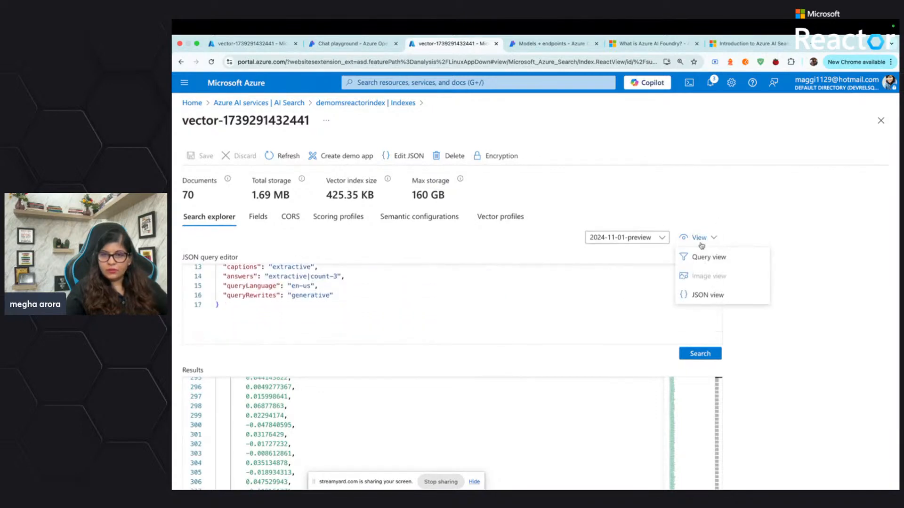
left_click(703, 259)
left_click(425, 259)
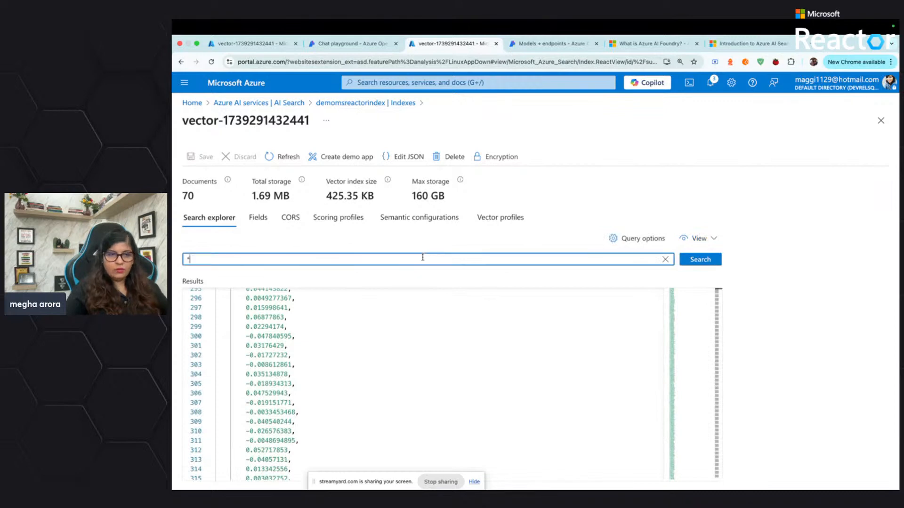
key("BackSpace")
type("do")
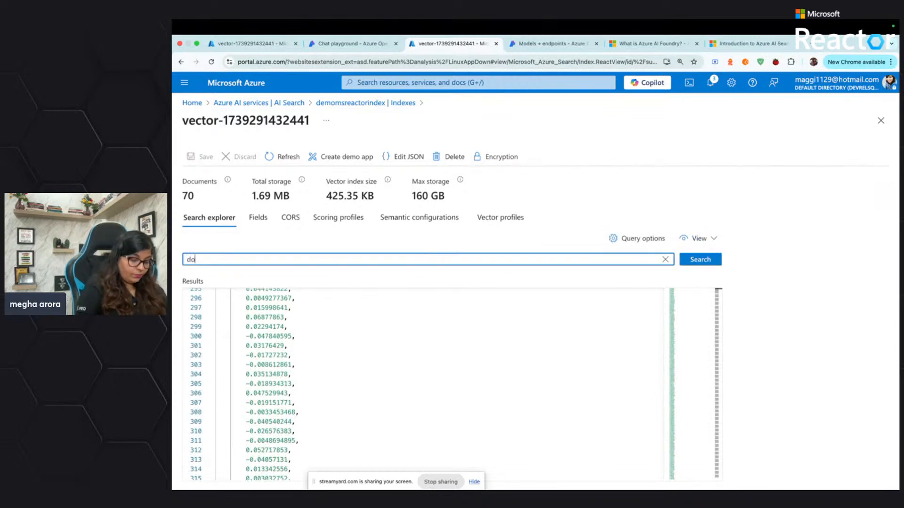
type(" you know sam altman")
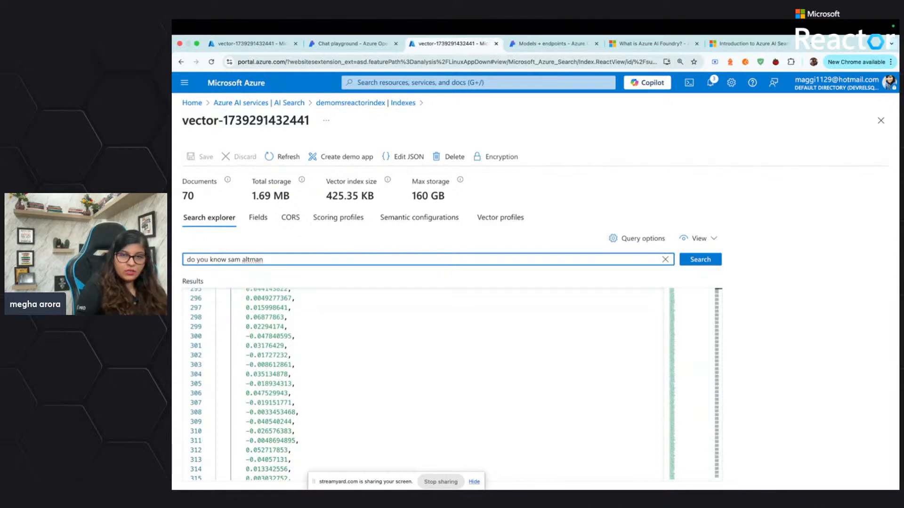
key("Return")
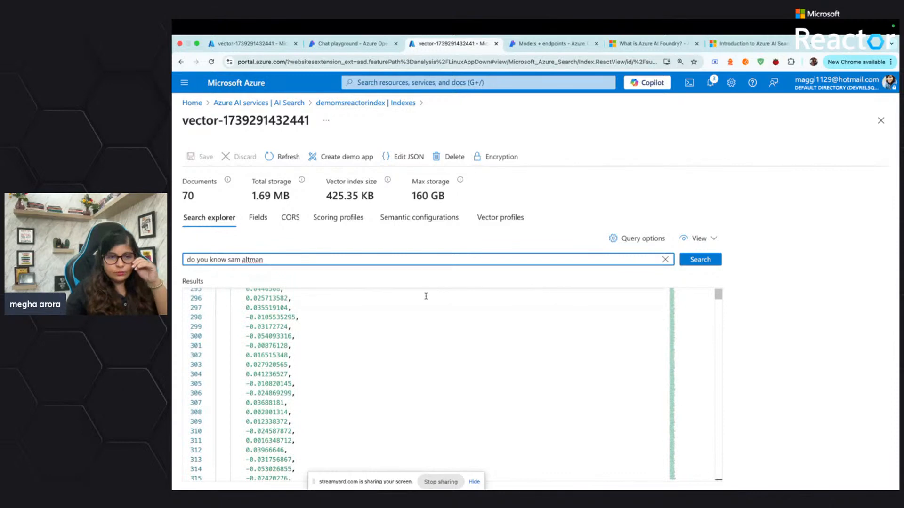
scroll(426, 295, "up", 10)
scroll(426, 295, "up", 7)
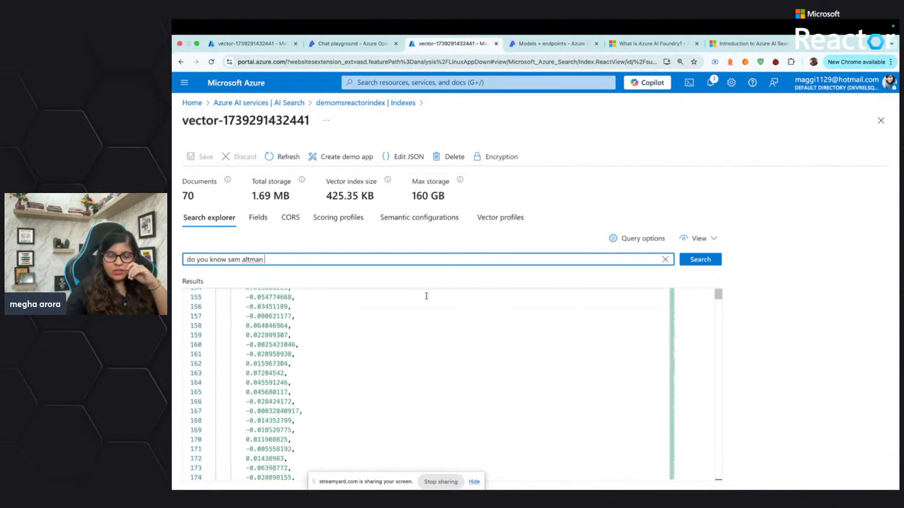
scroll(426, 296, "up", 20)
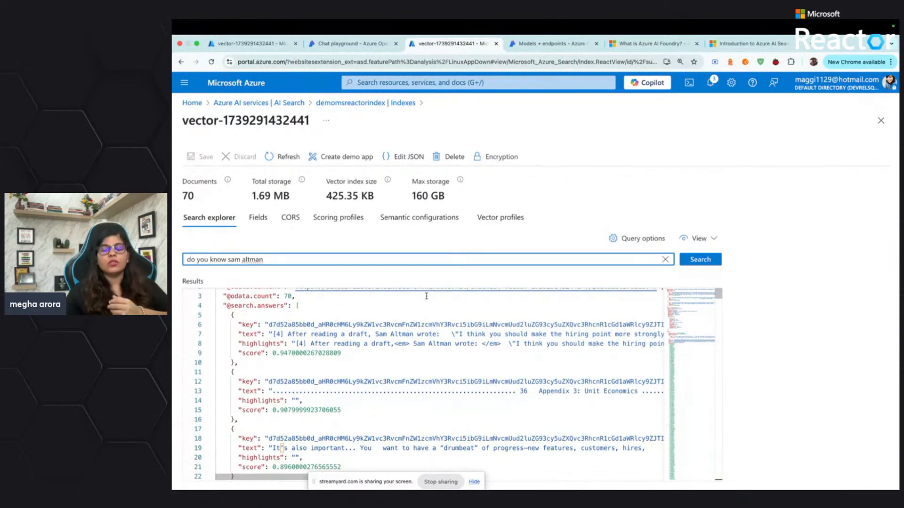
scroll(426, 296, "down", 3)
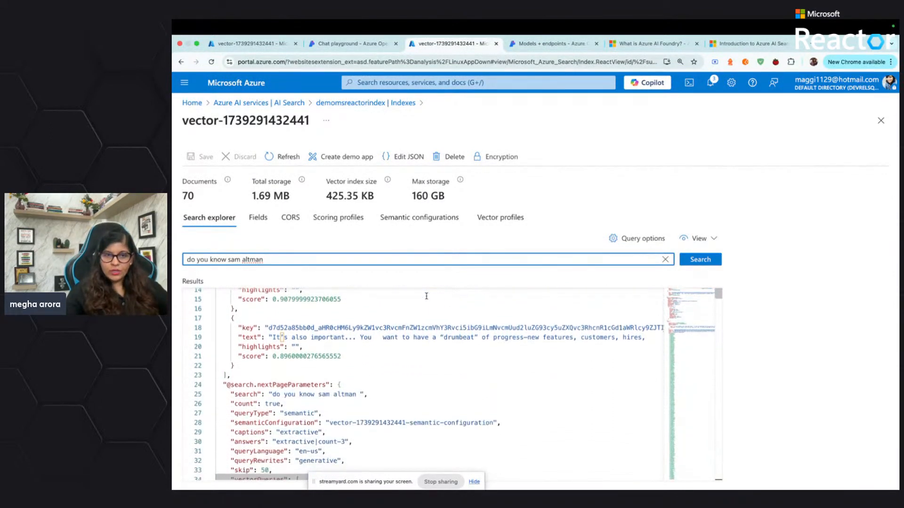
scroll(426, 295, "up", 4)
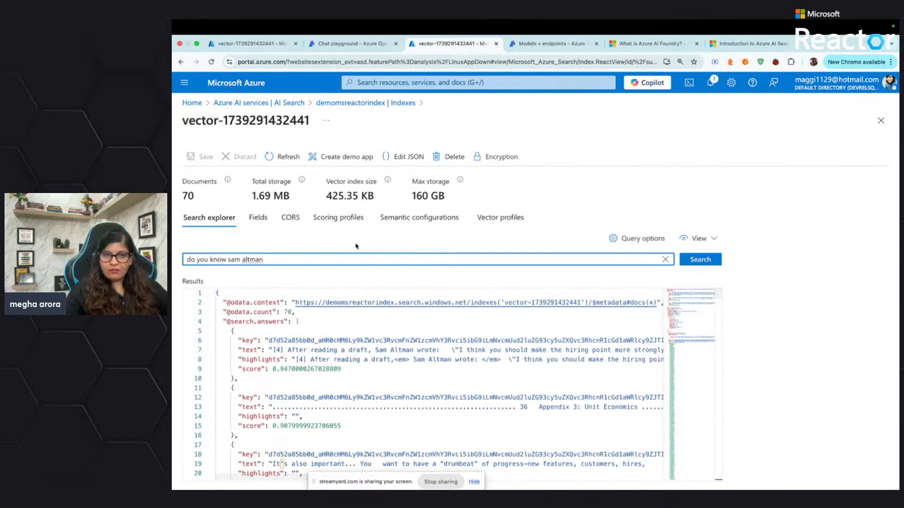
Review the index's fields, scoring profiles, semantic configurations and vector profiles, then return to the AI Search service list
left_click(257, 219)
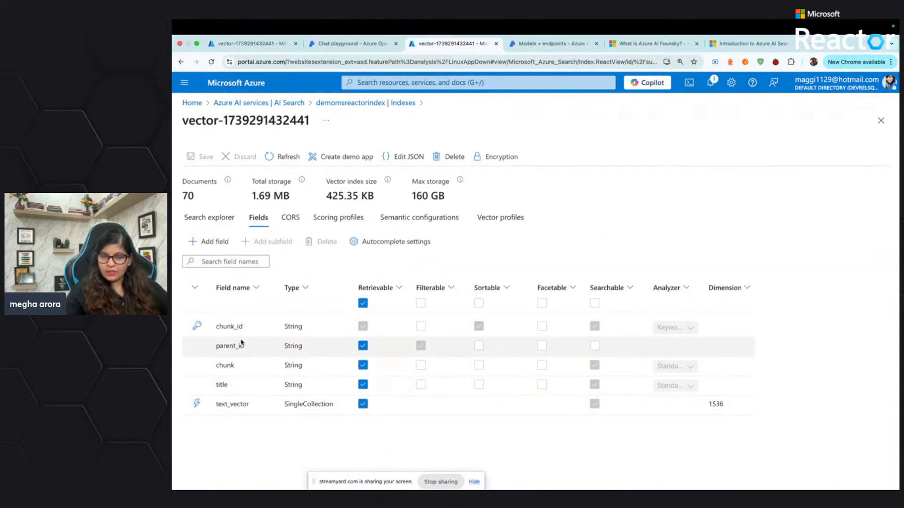
left_click(331, 219)
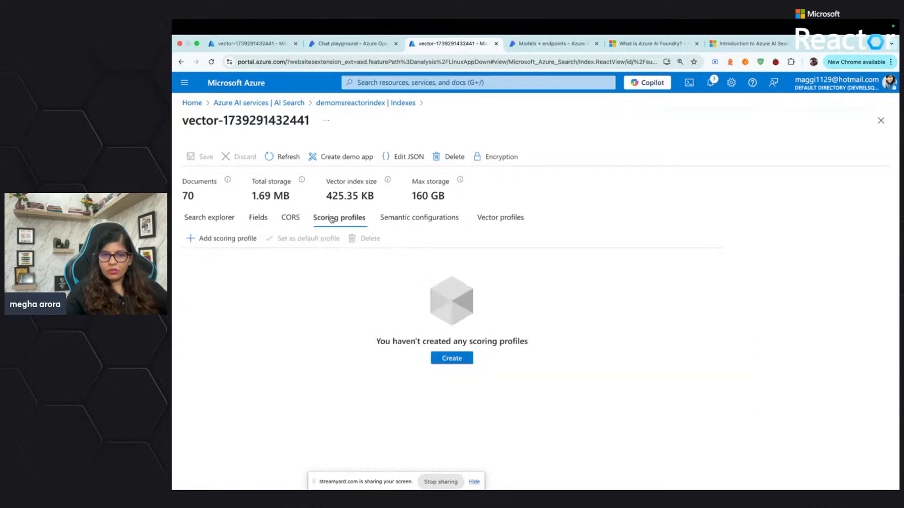
left_click(438, 222)
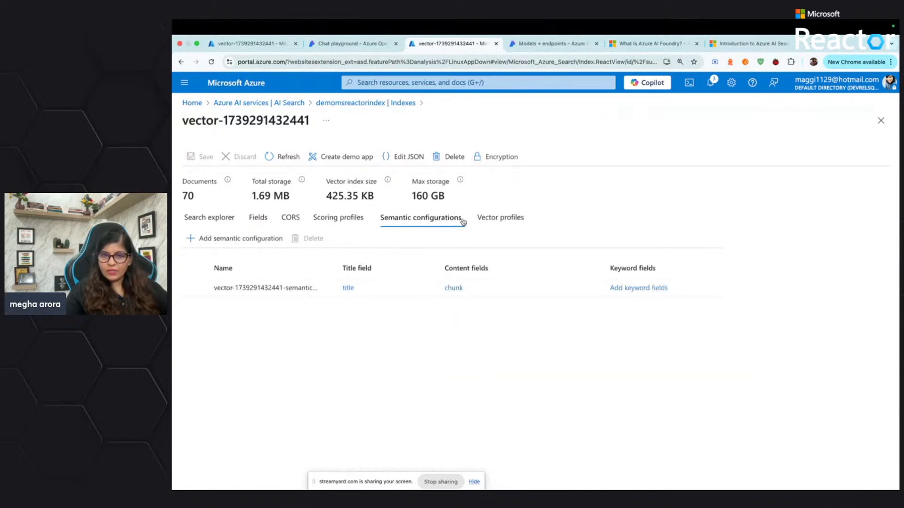
left_click(497, 220)
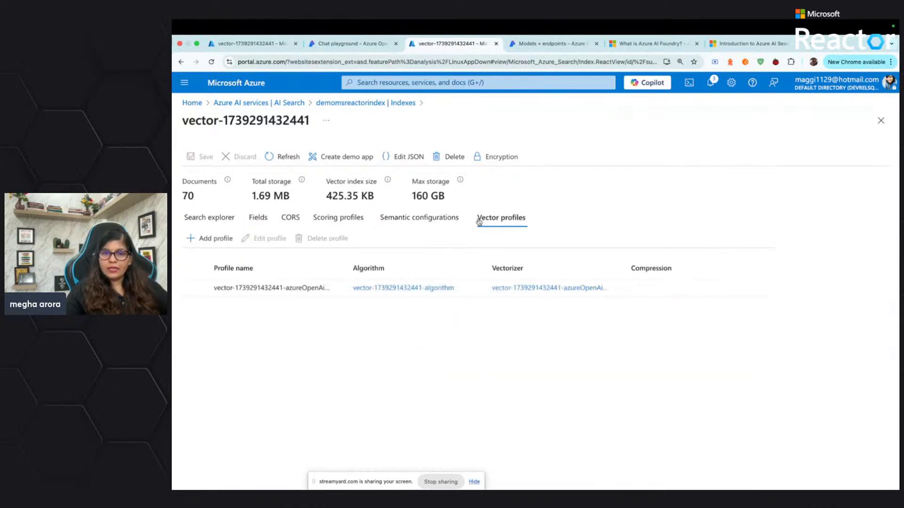
left_click(201, 221)
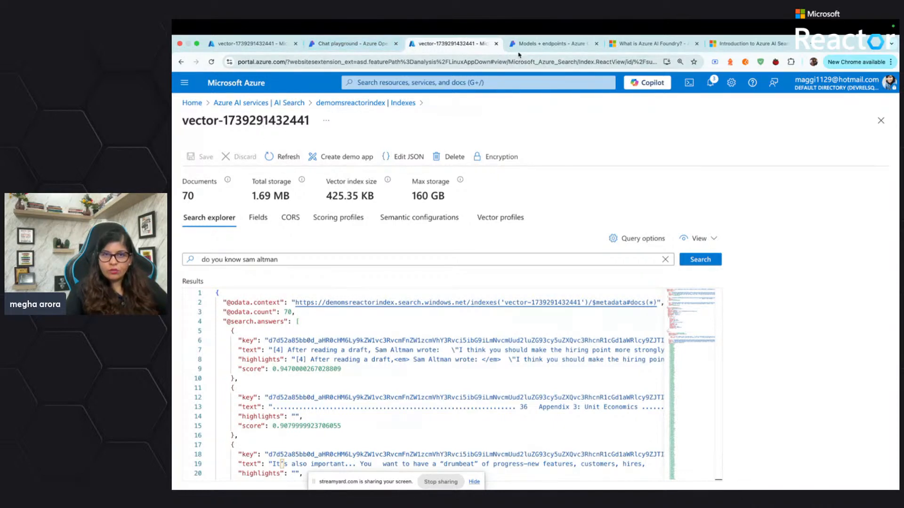
left_click(255, 103)
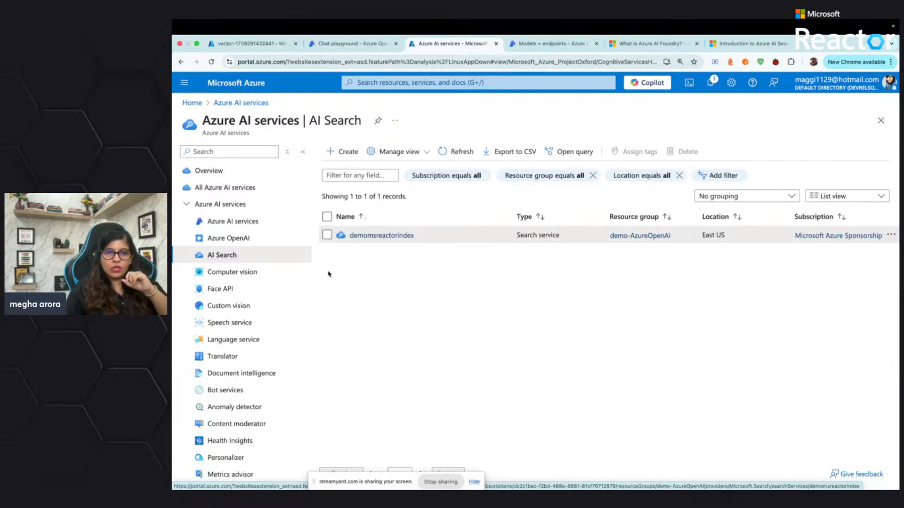
Switch to Azure AI Foundry and open the full list of model deployments for the demoopenAImsreactor resource
left_click(343, 44)
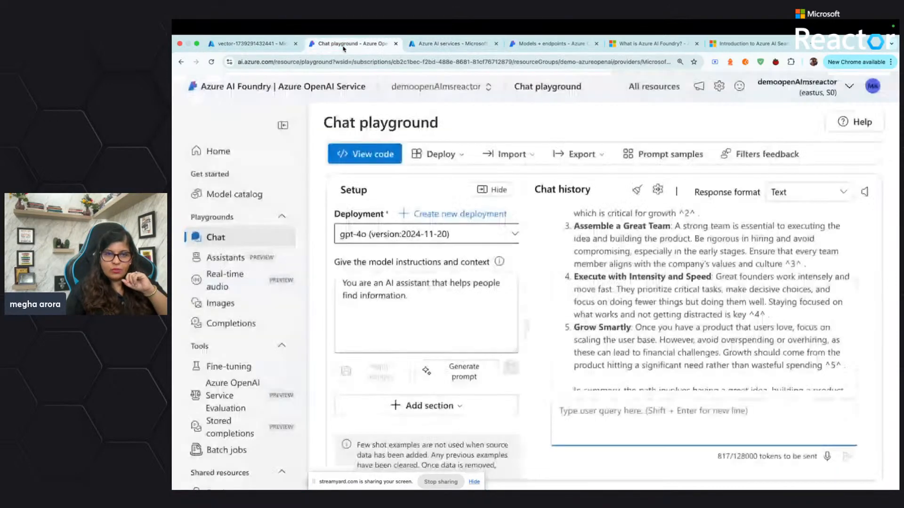
scroll(239, 377, "down", 3)
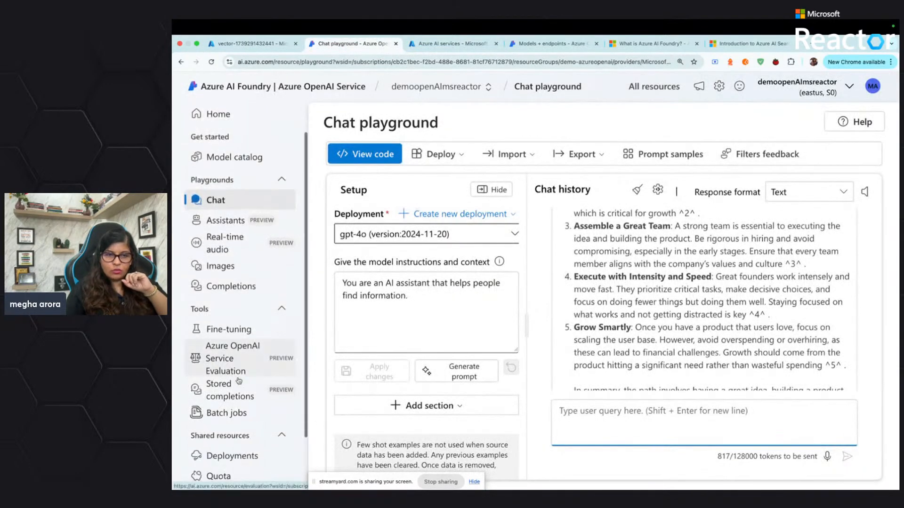
left_click(233, 390)
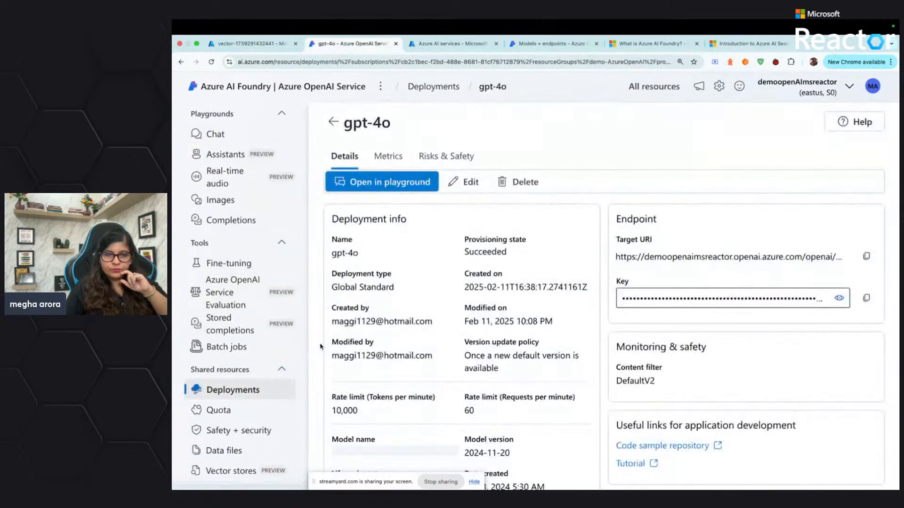
left_click(332, 121)
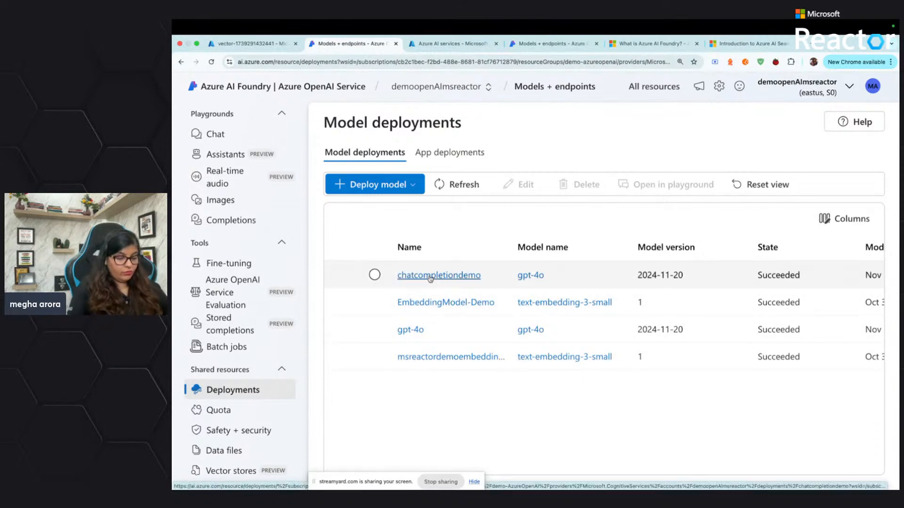
key("super+equal")
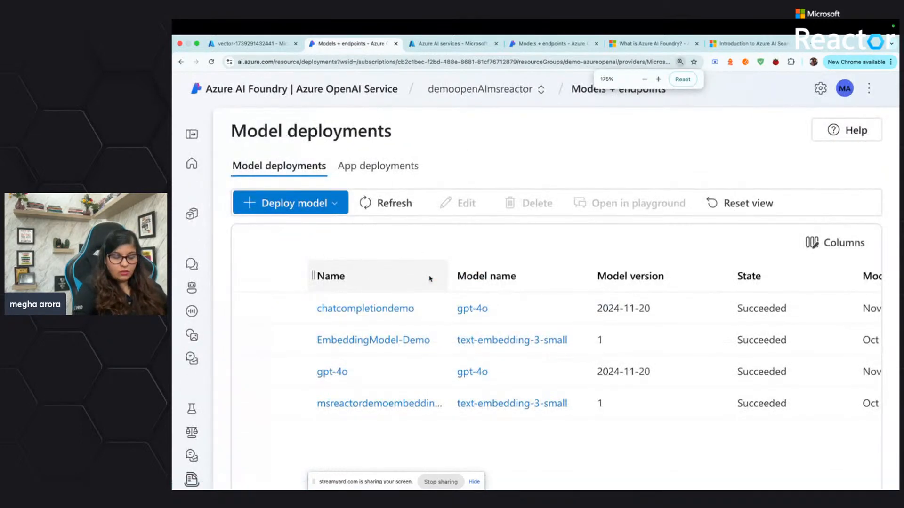
key("super+0")
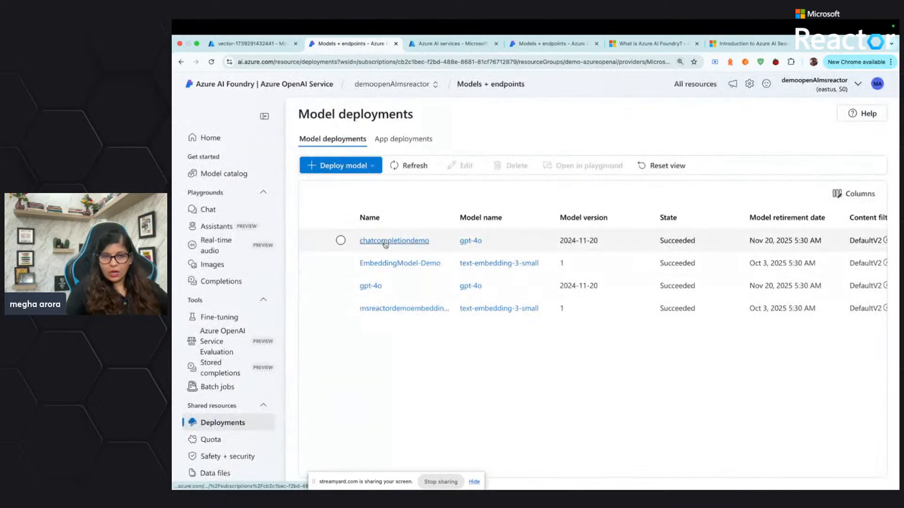
Open the chatcompletiondemo deployment in the chat playground and look at the kinds of sections that can be added to the setup
left_click(386, 243)
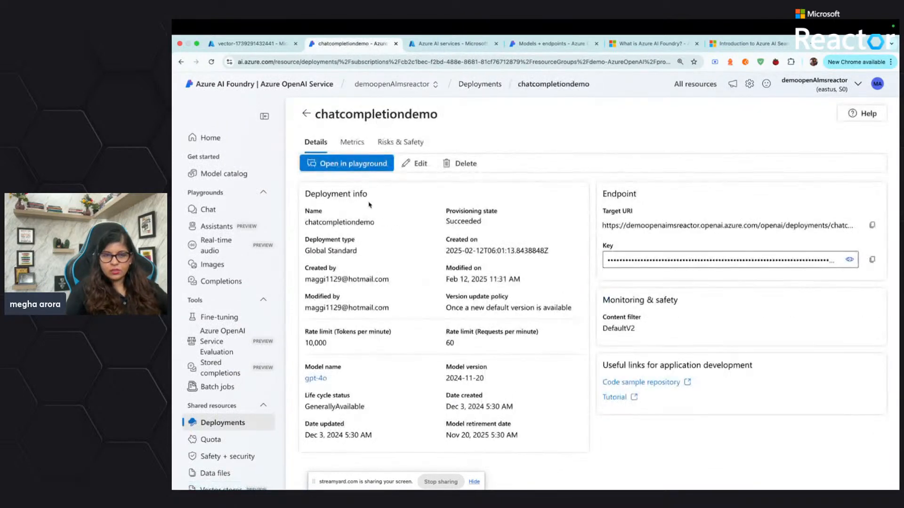
left_click(351, 166)
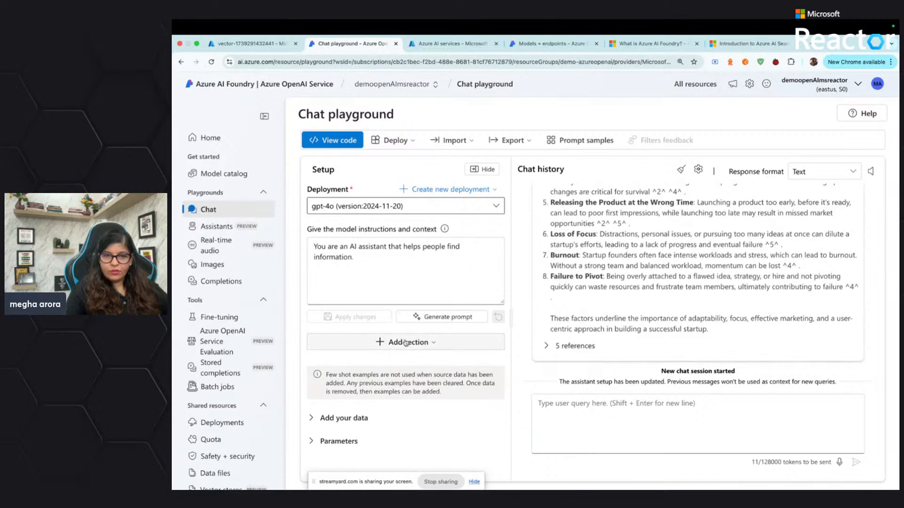
left_click(411, 341)
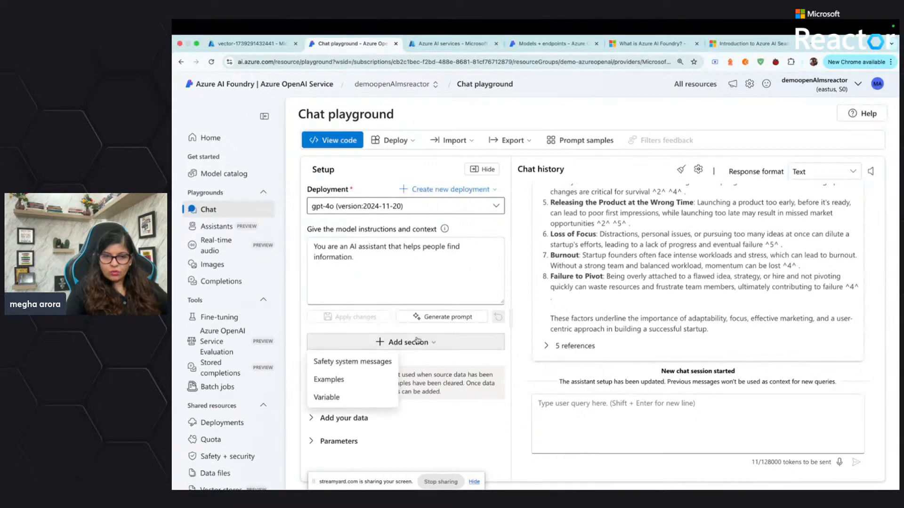
left_click(437, 363)
Remove the existing Azure AI Search data source from the chat setup and agree to start a new chat session
left_click(323, 419)
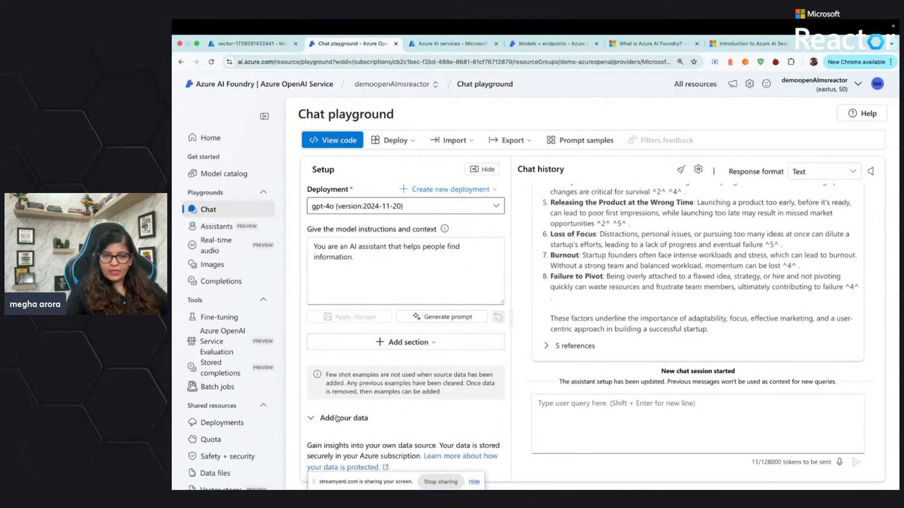
scroll(337, 418, "down", 3)
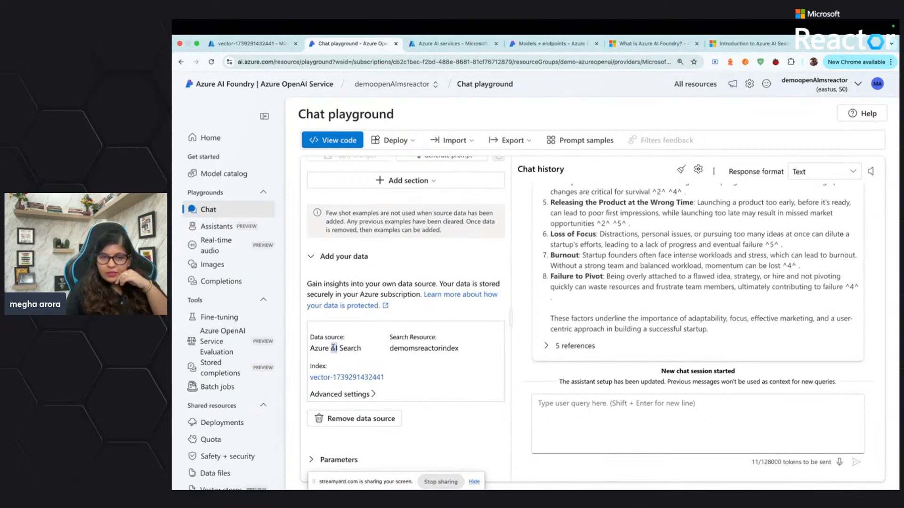
left_click(356, 420)
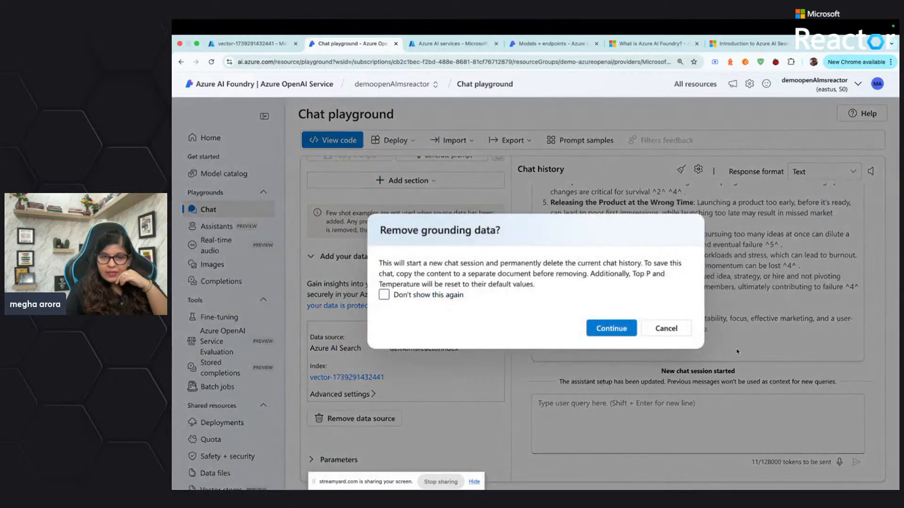
left_click(600, 327)
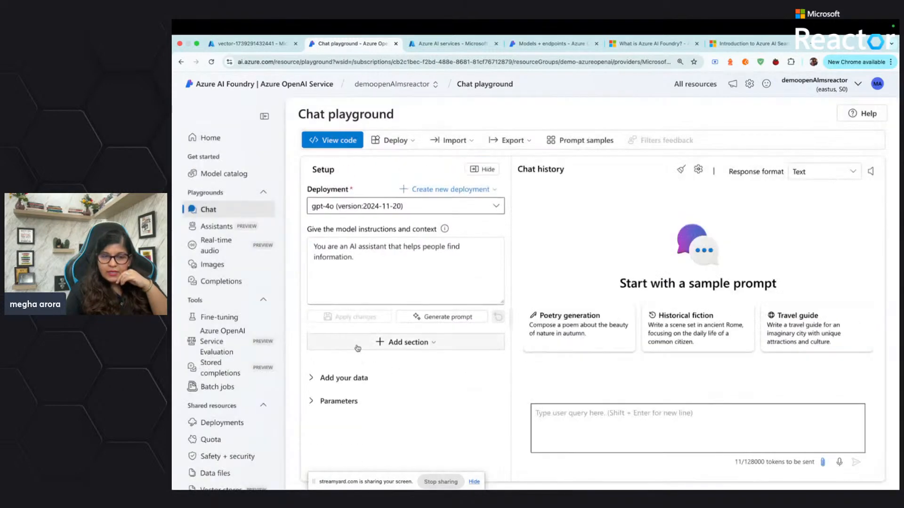
left_click(347, 378)
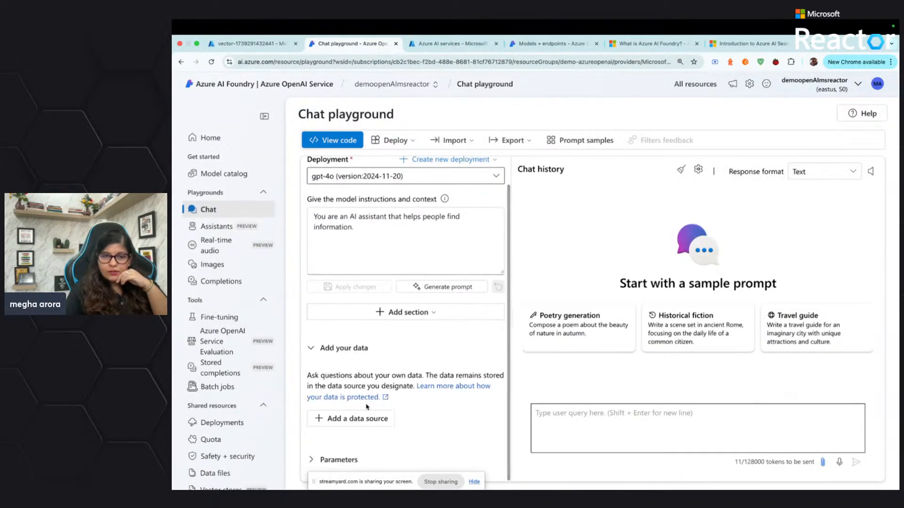
left_click(365, 420)
left_click(558, 243)
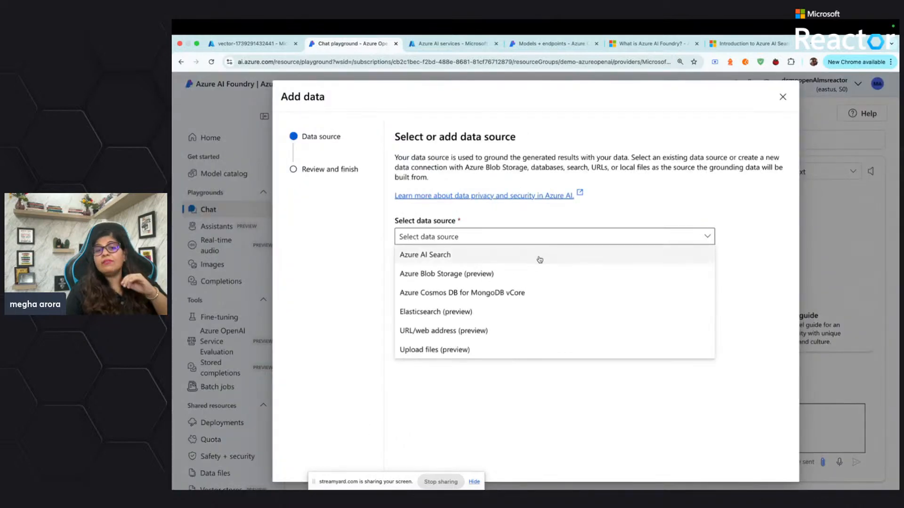
left_click(539, 260)
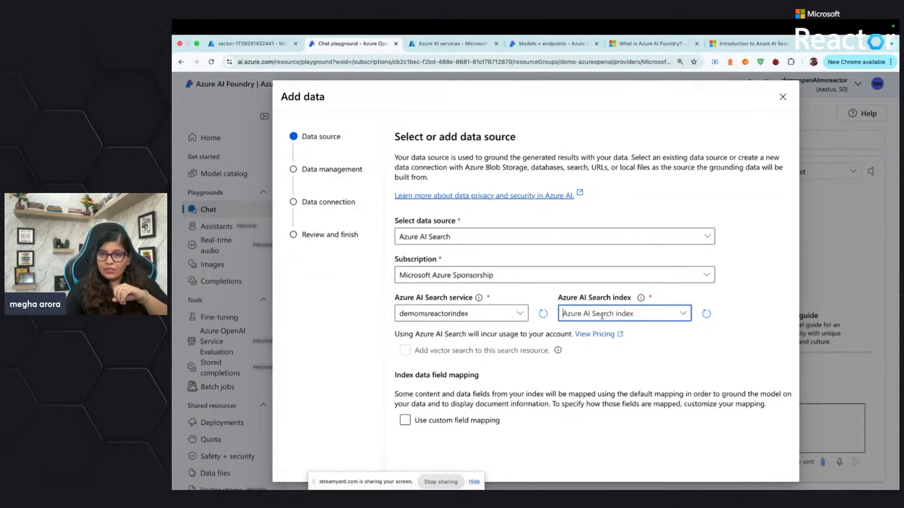
left_click(682, 313)
left_click(653, 334)
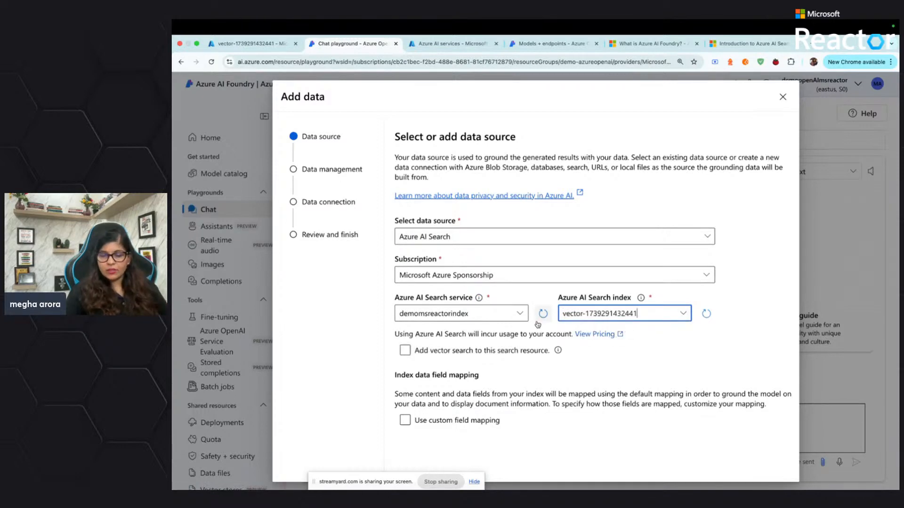
Add vector search to the search resource with the EmbeddingModel-Demo embedding model, and continue to data management
scroll(521, 328, "down", 2)
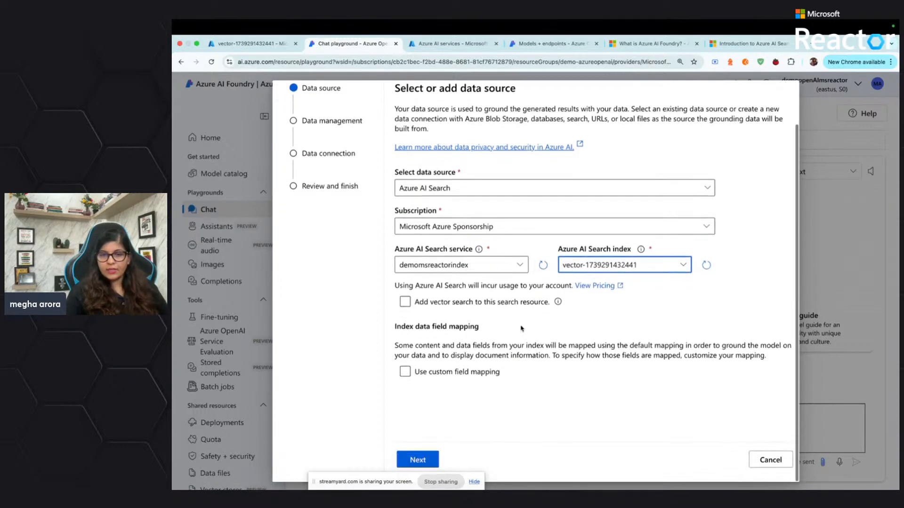
left_click(402, 304)
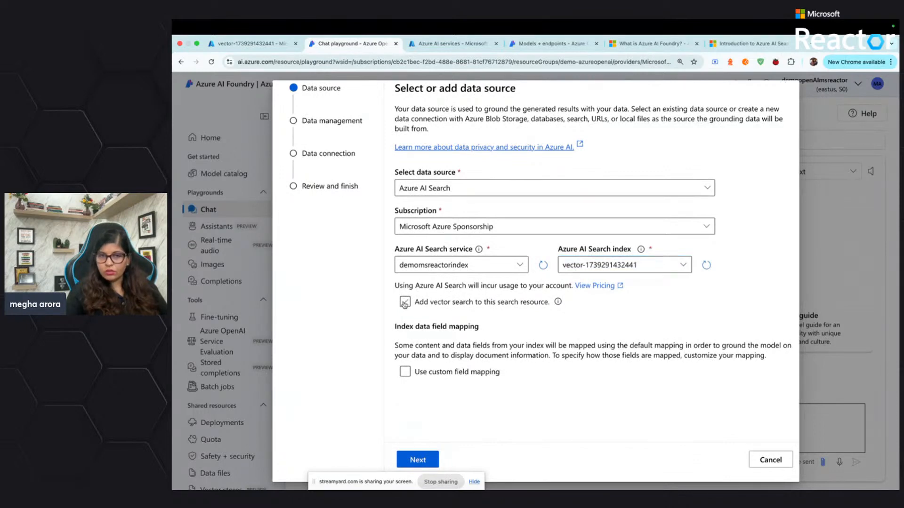
left_click(470, 355)
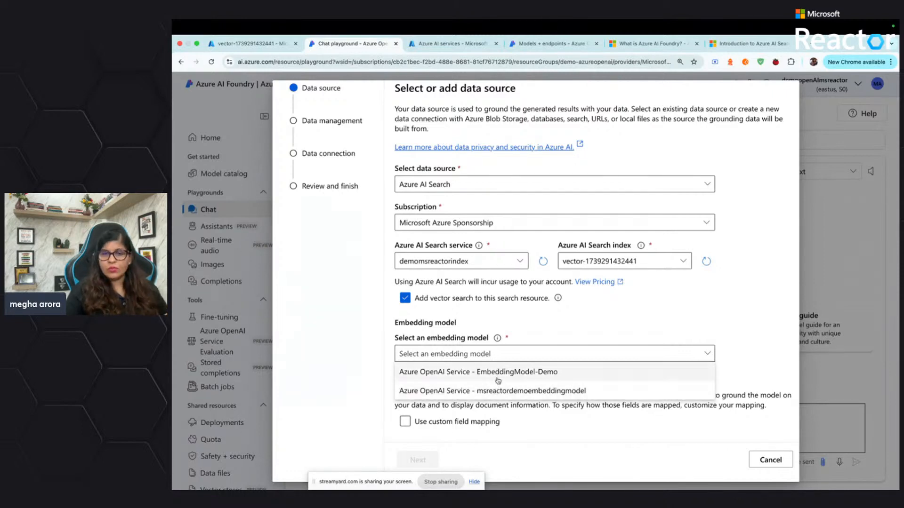
left_click(498, 372)
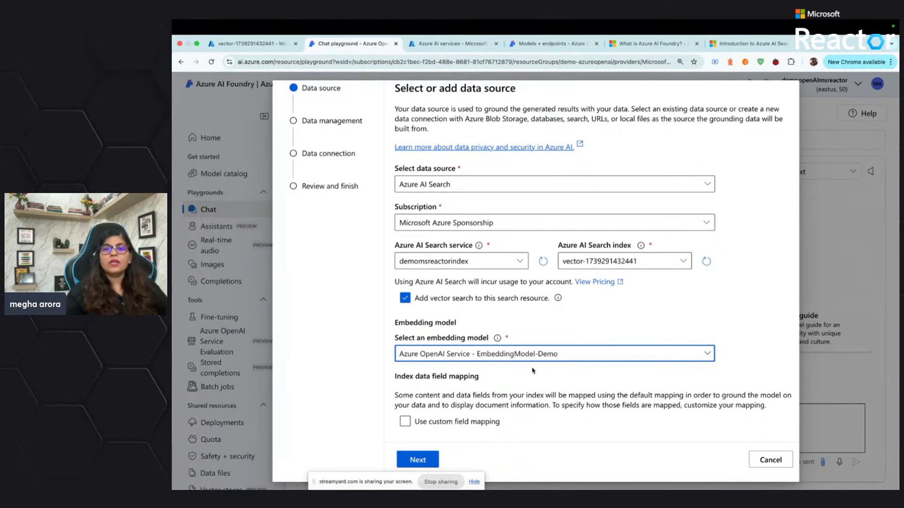
left_click(419, 459)
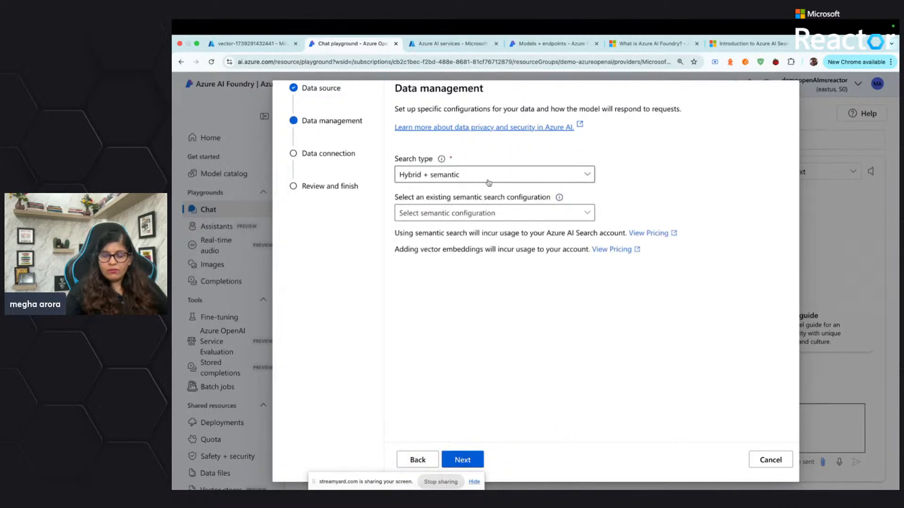
left_click(586, 175)
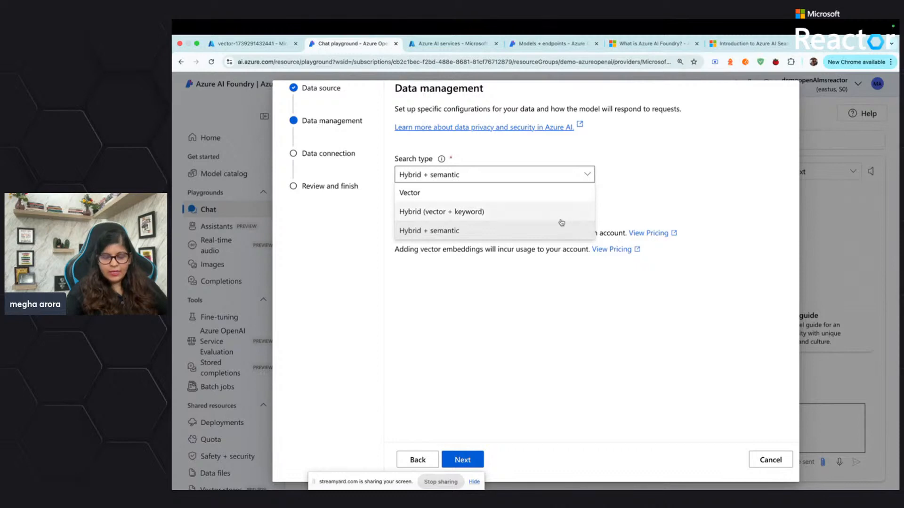
left_click(556, 231)
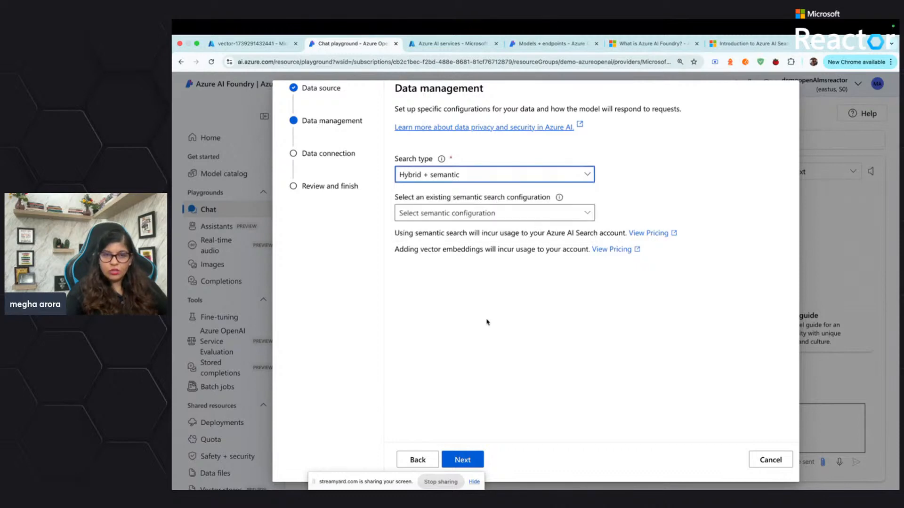
left_click(565, 217)
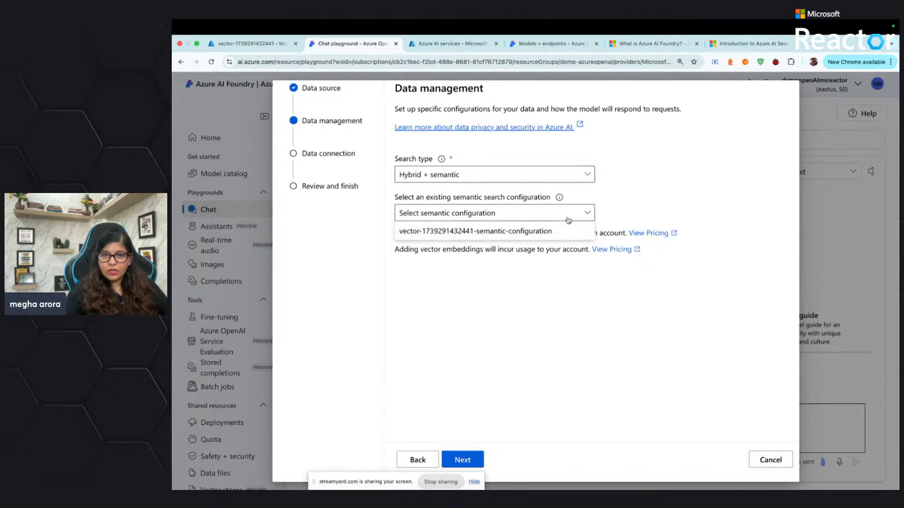
left_click(561, 232)
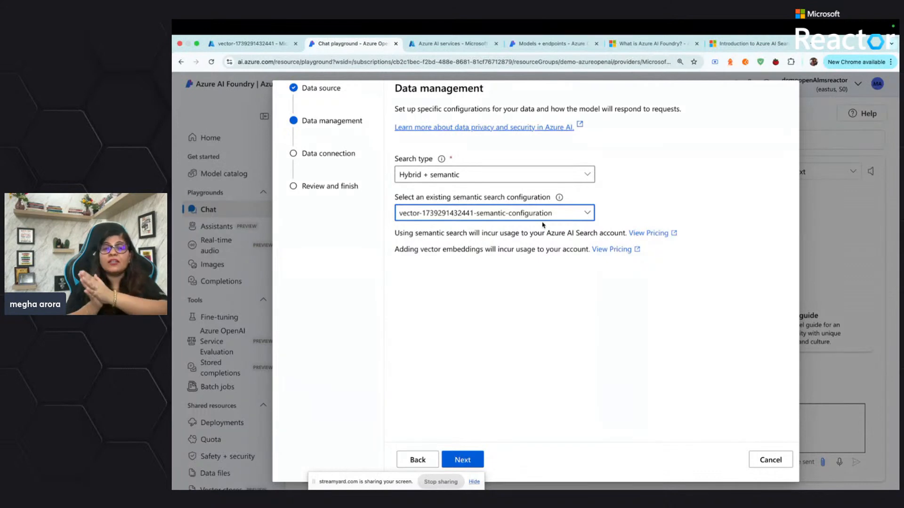
left_click(472, 459)
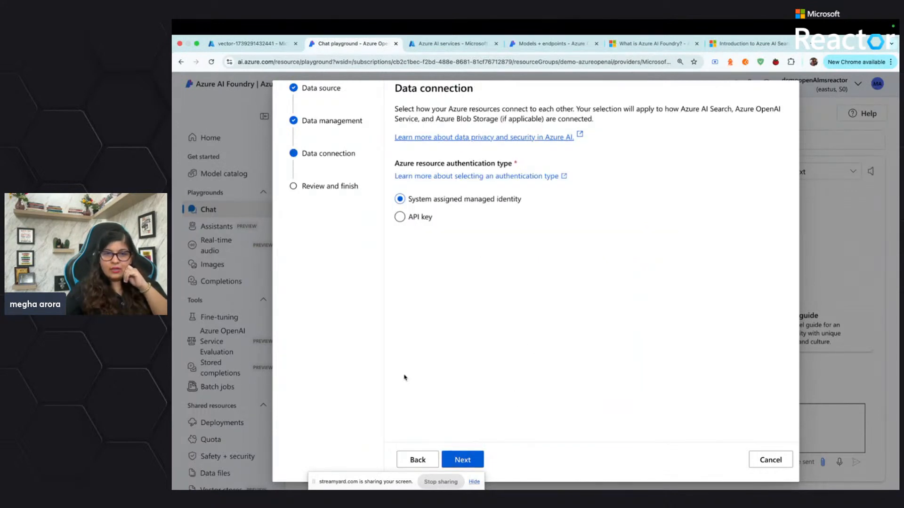
Choose API key as the Azure resource authentication type and save the reviewed data source configuration
left_click(406, 220)
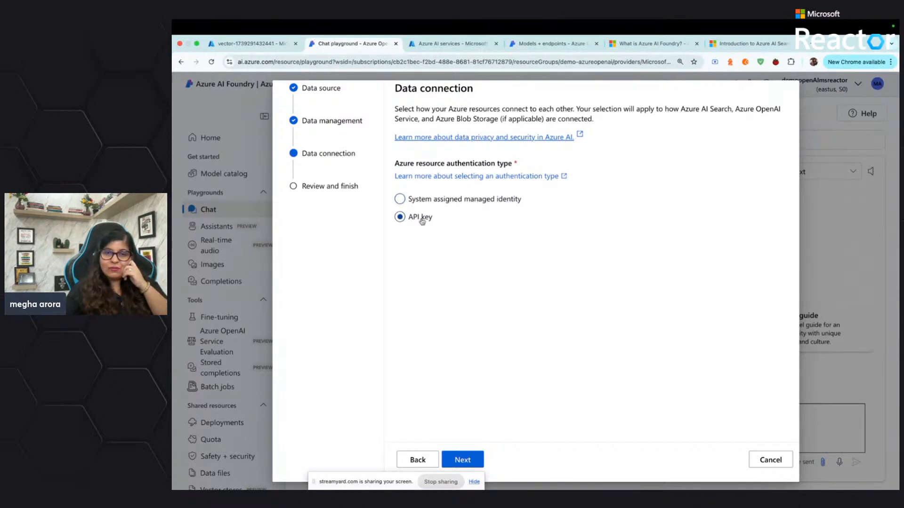
left_click(474, 459)
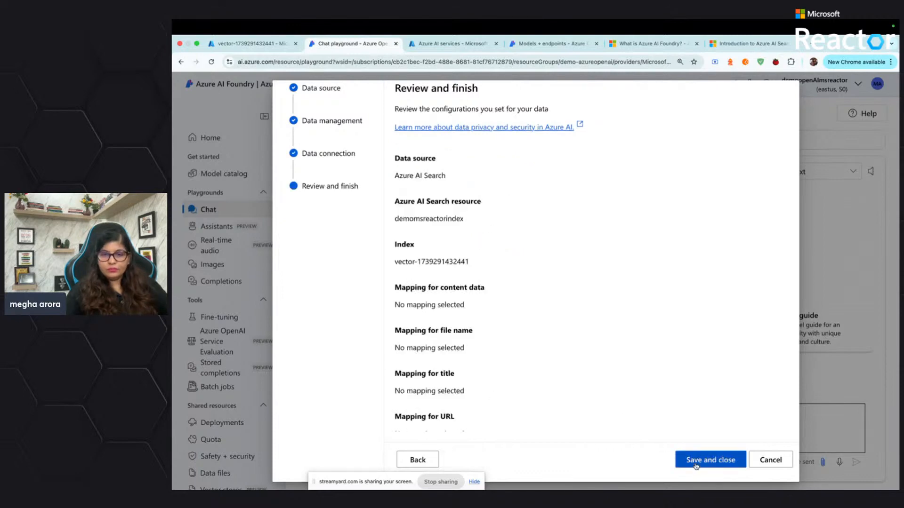
left_click(696, 465)
scroll(440, 392, "down", 3)
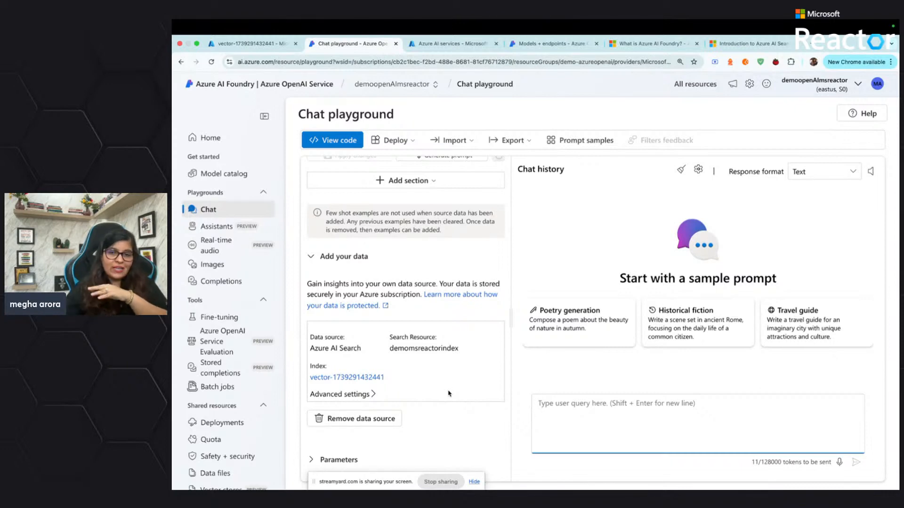
Ask the chat "what as per sam altman is the way to go for startups?" and review the answer
type("who")
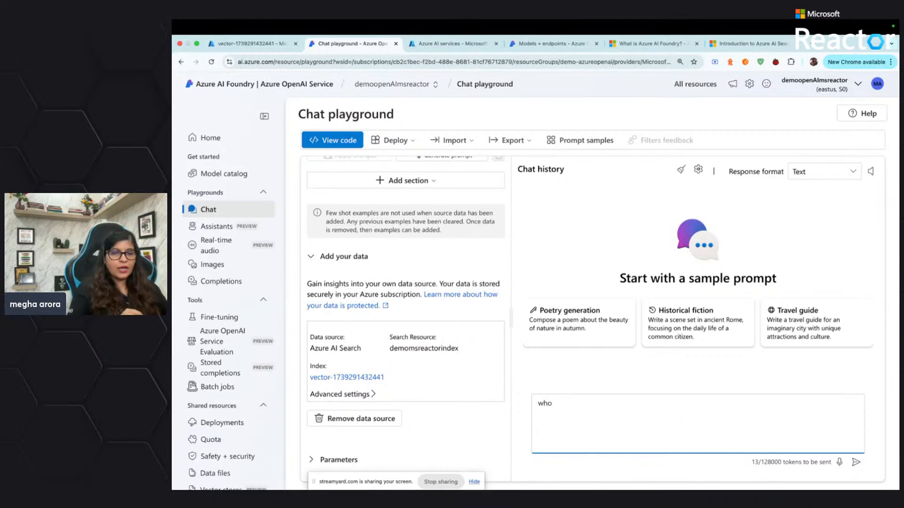
type("i")
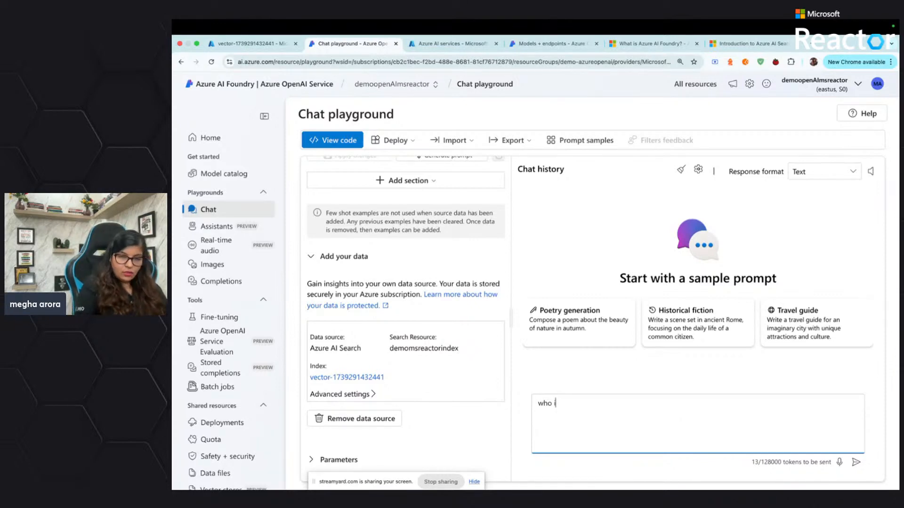
key("BackSpace")
key("BackSpace")
key("BackSpace")
key("BackSpace")
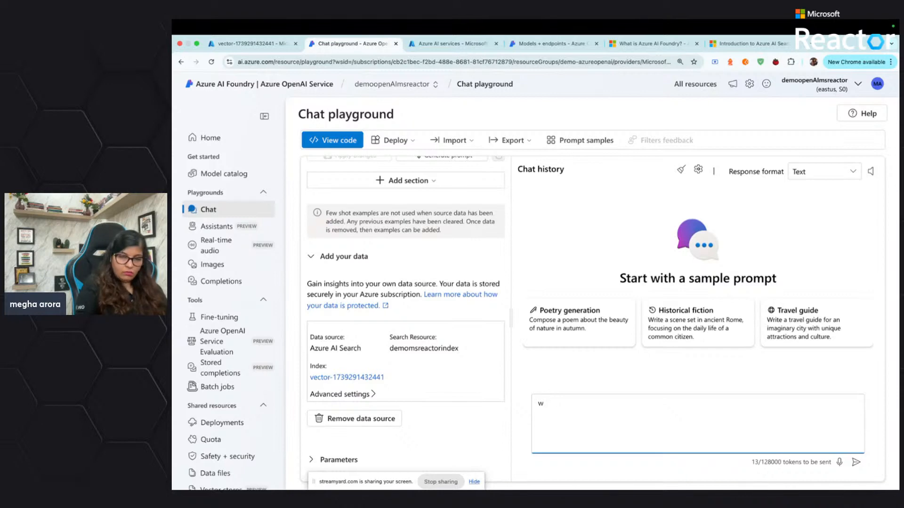
type("hat as oe")
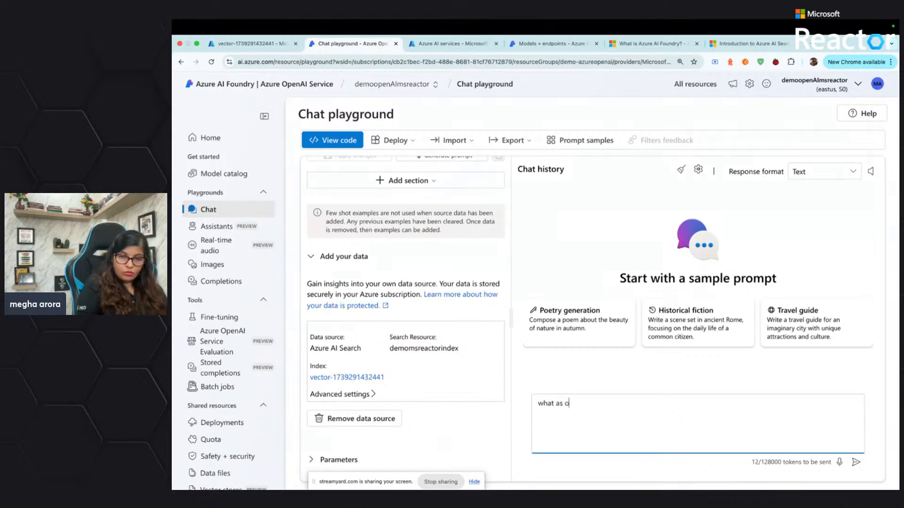
key("BackSpace")
key("BackSpace")
type("per")
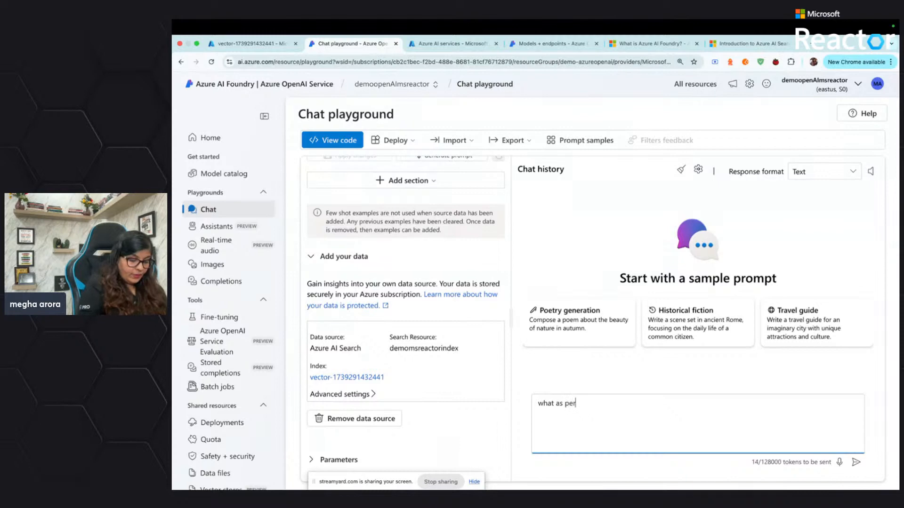
type(" sam al")
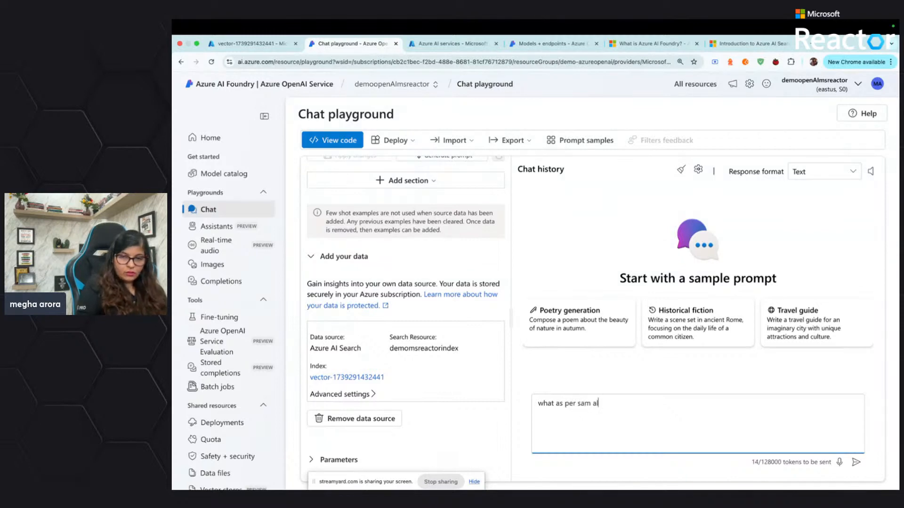
type("tman ")
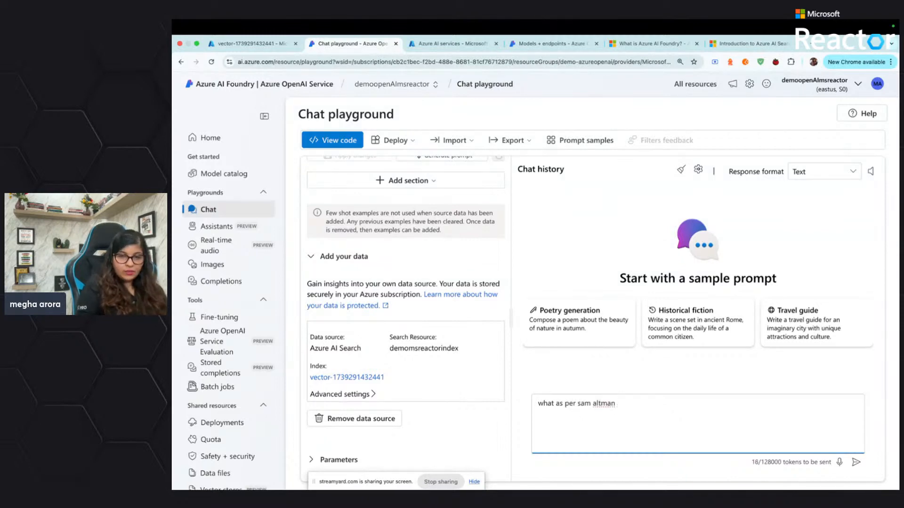
type("is the ")
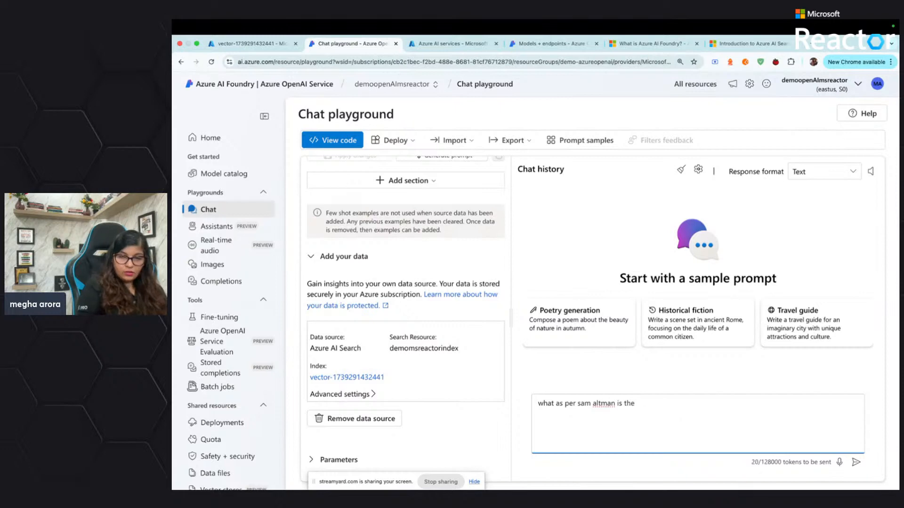
type("way to g")
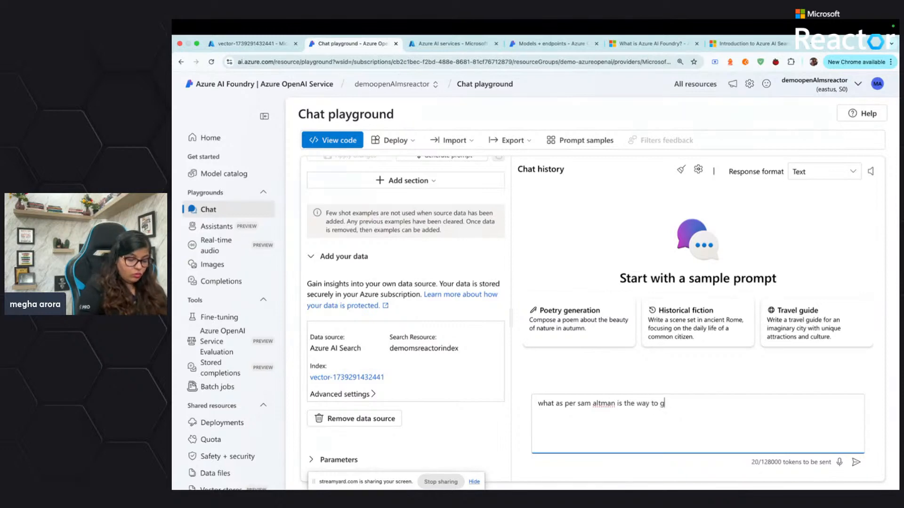
type("o for start")
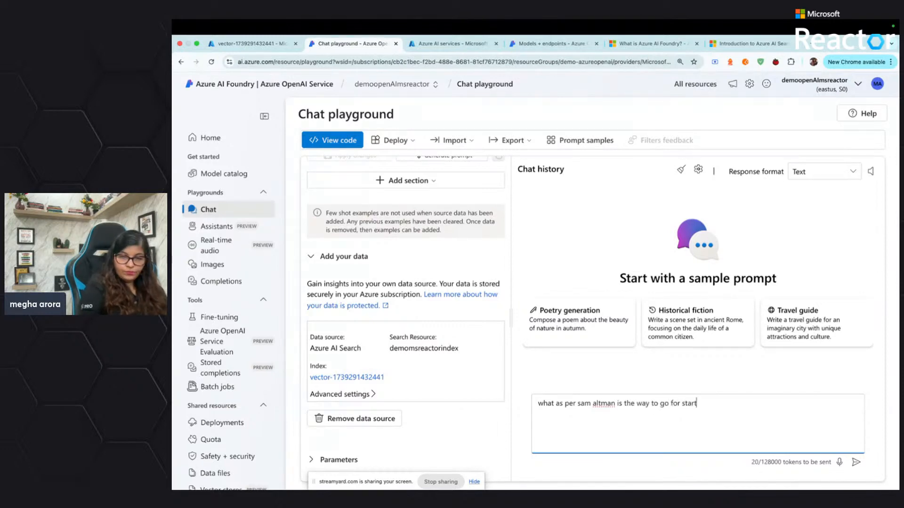
type("ups")
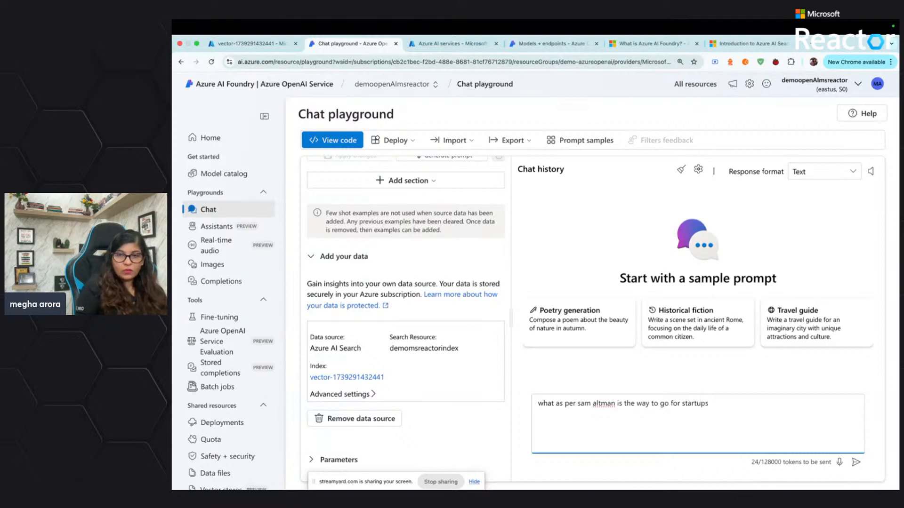
type("?")
key("Return")
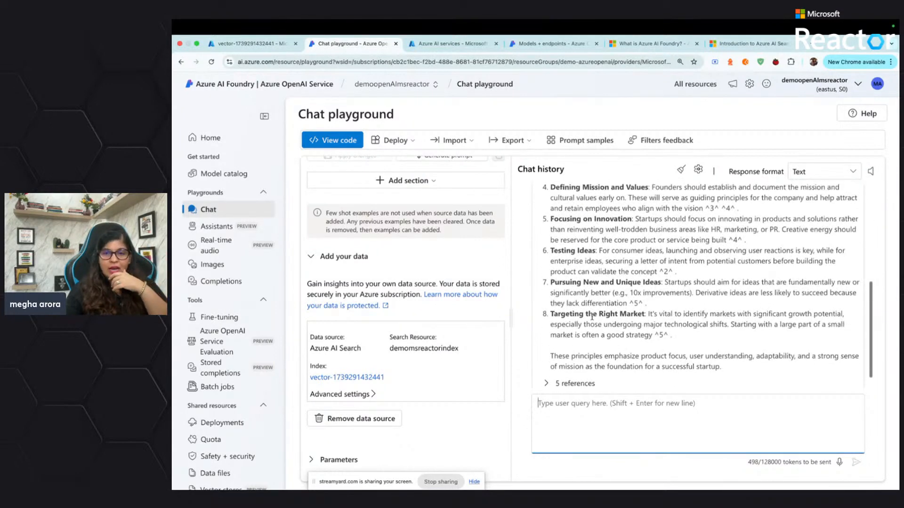
scroll(592, 317, "up", 10)
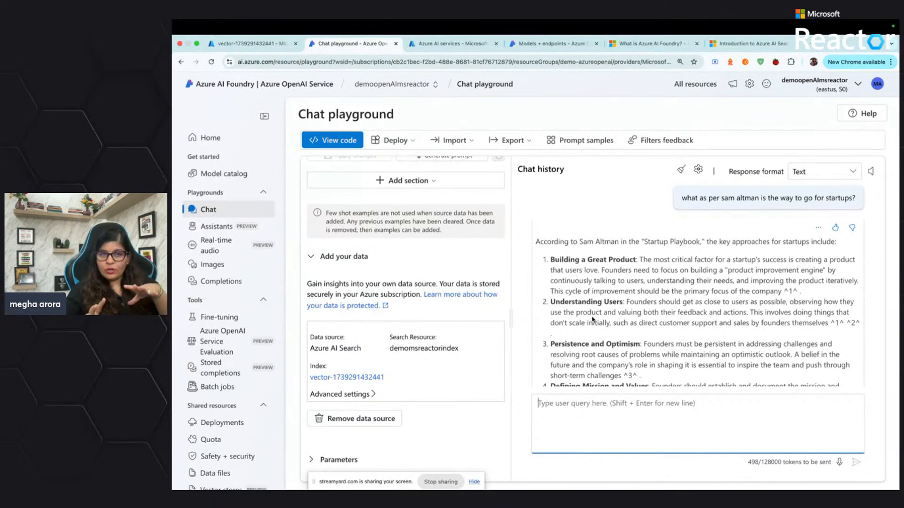
Go to the model deployments list, submit a rating of 10 in the recommendation survey and dismiss its follow-up question
left_click(219, 423)
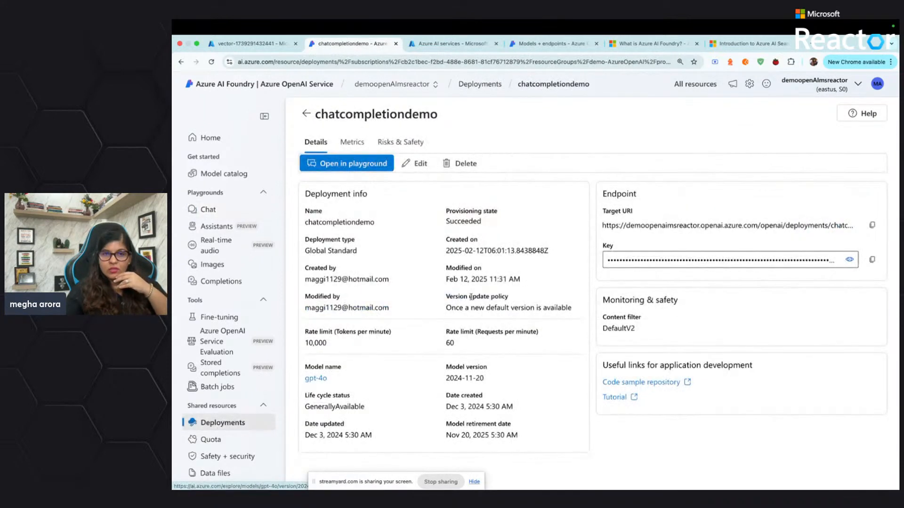
left_click(305, 113)
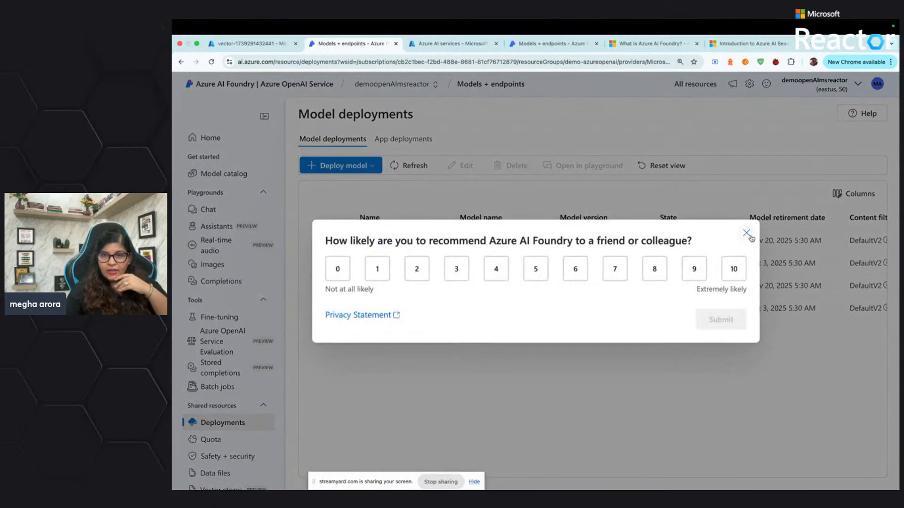
left_click(737, 270)
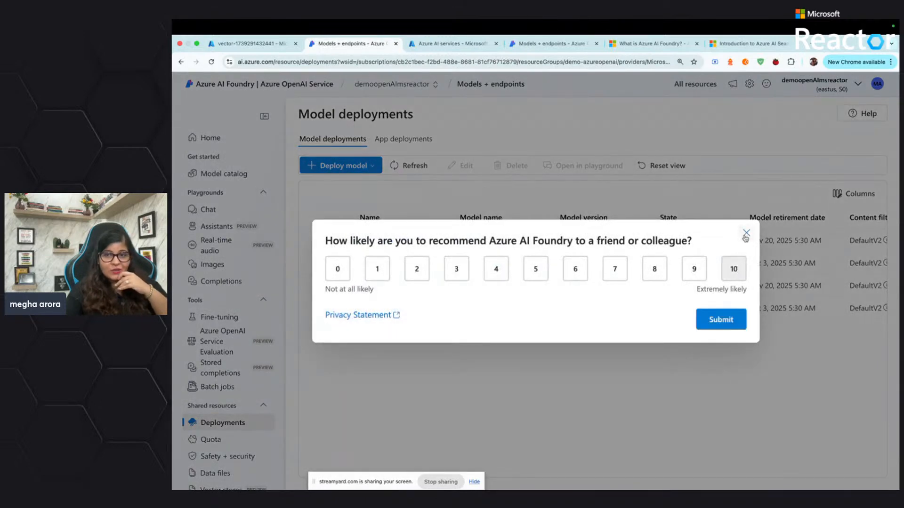
left_click(727, 320)
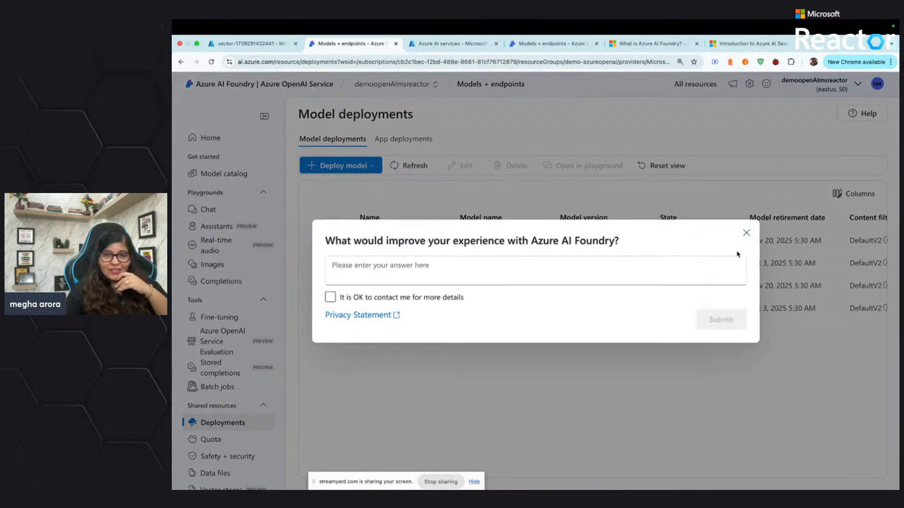
left_click(745, 234)
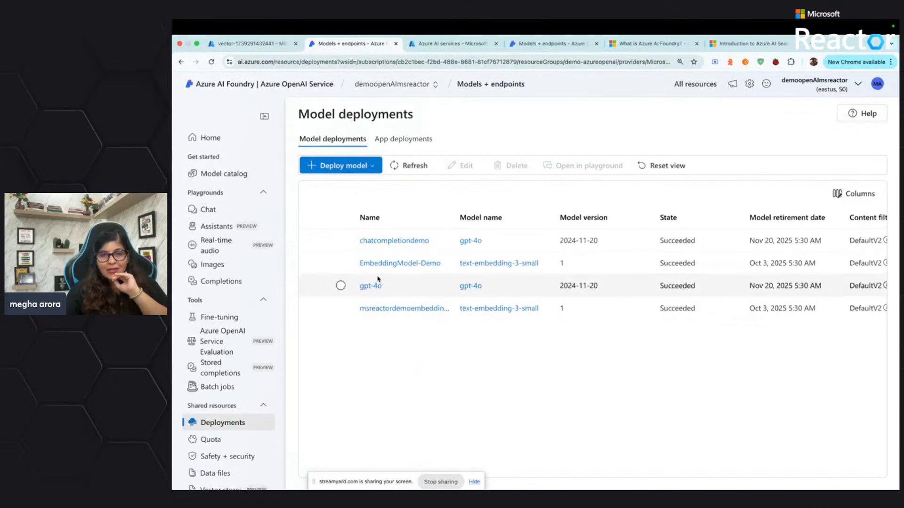
Open the chatcompletiondemo deployment in the chat playground and check the connected Azure AI Search data source in its setup
left_click(393, 241)
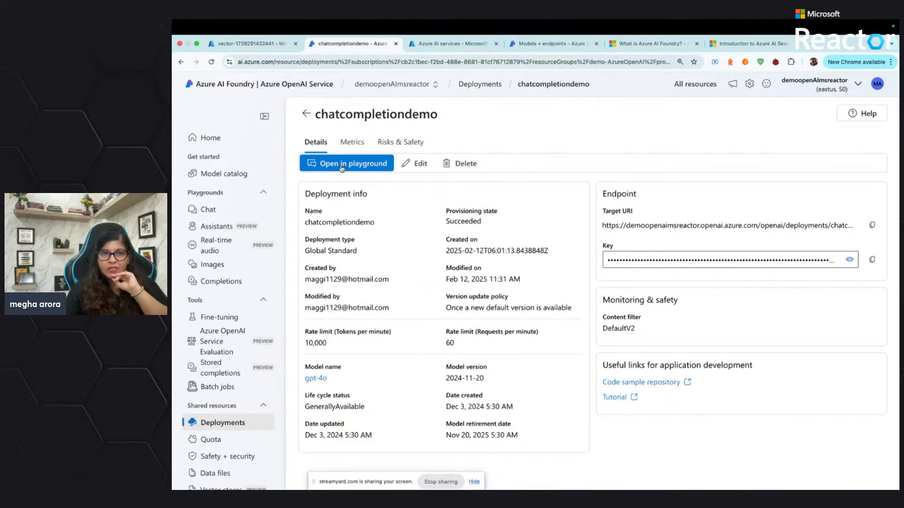
left_click(342, 164)
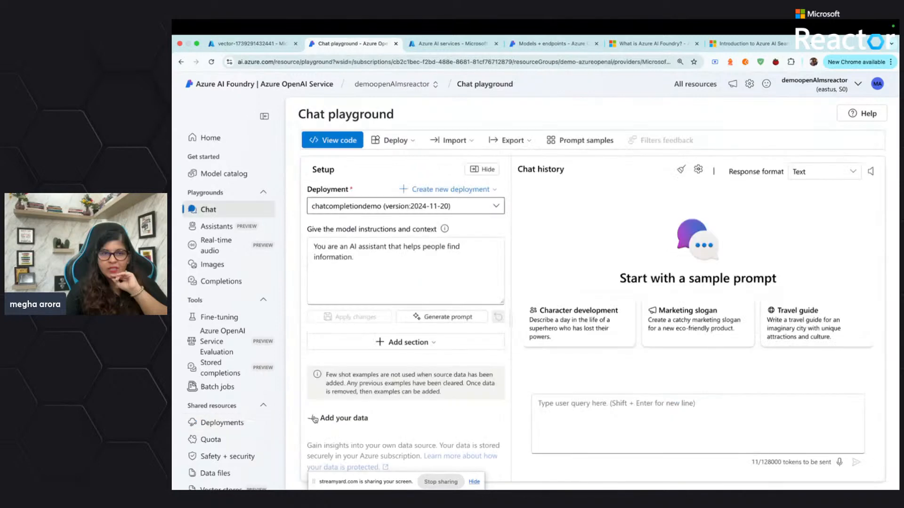
scroll(374, 397, "down", 3)
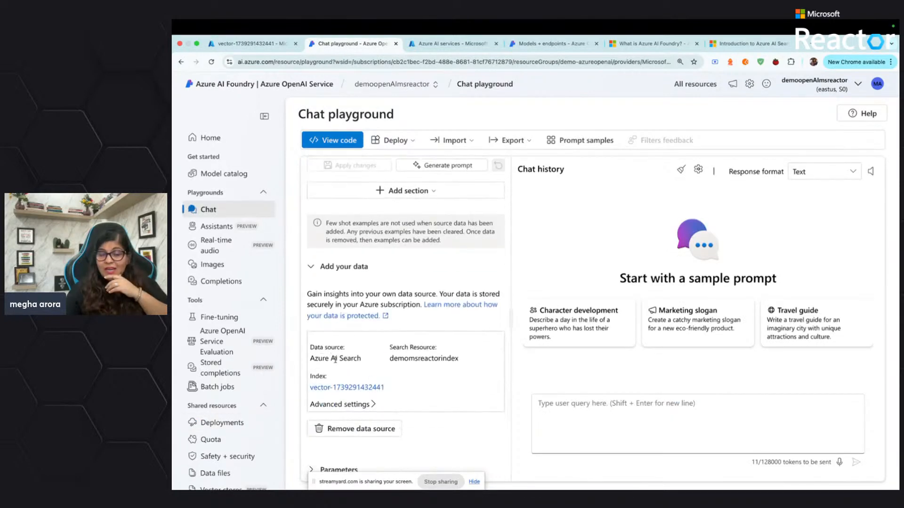
left_click_drag(314, 358, 362, 358)
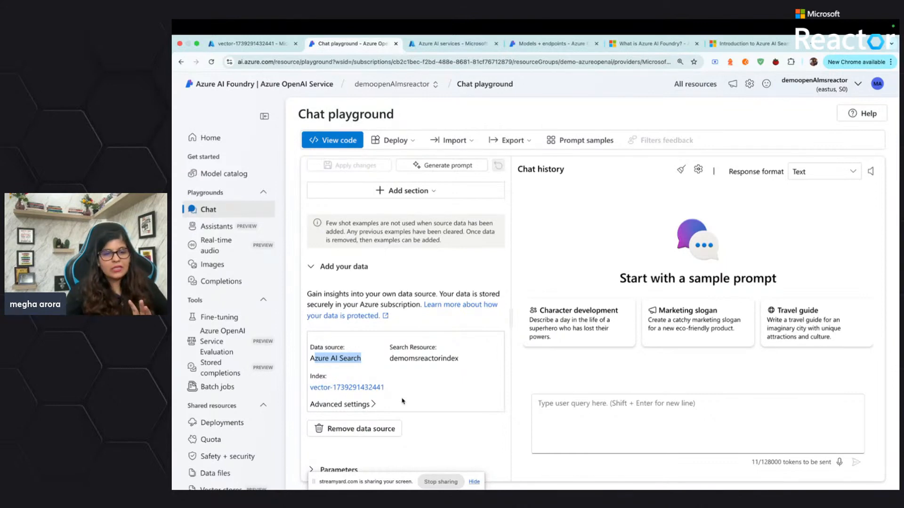
left_click(420, 402)
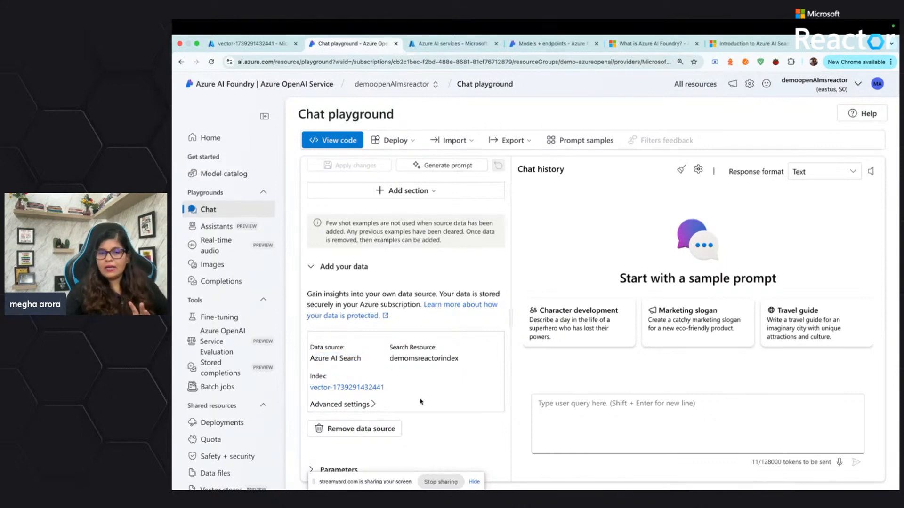
scroll(462, 408, "down", 1)
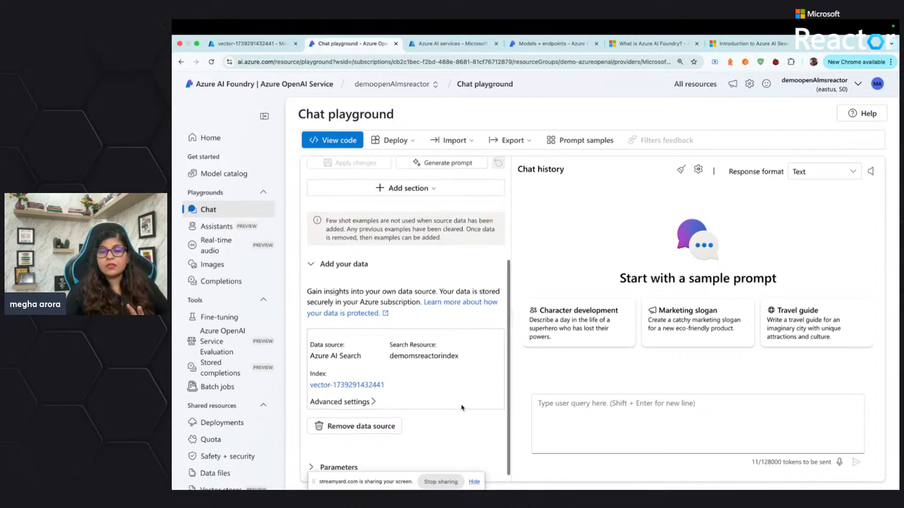
Begin a new user query in the chat playground
left_click(558, 409)
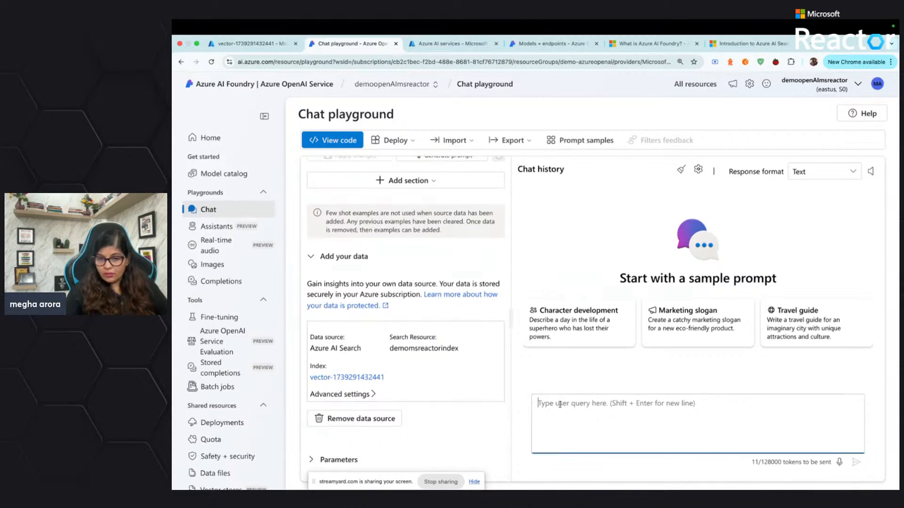
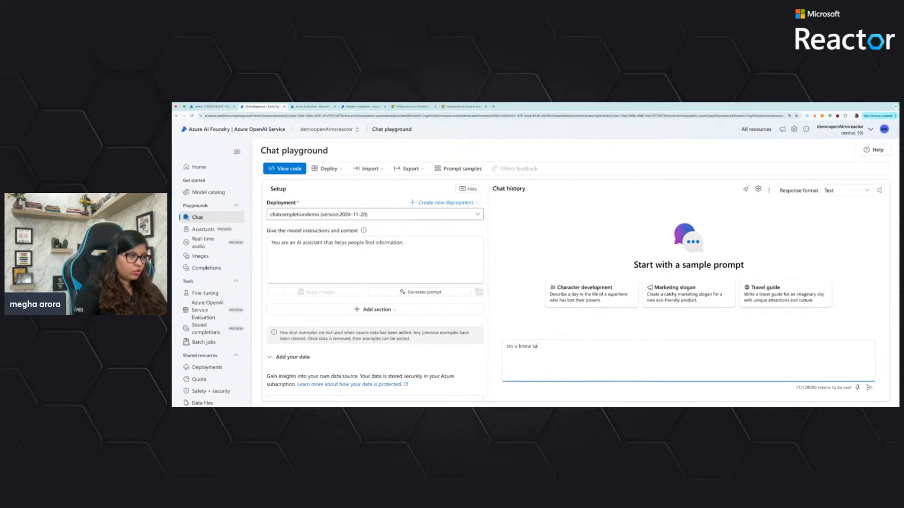
Ask the chat "do u know Sam Altman?" to test how it answers with the connected data source
type("Sam A")
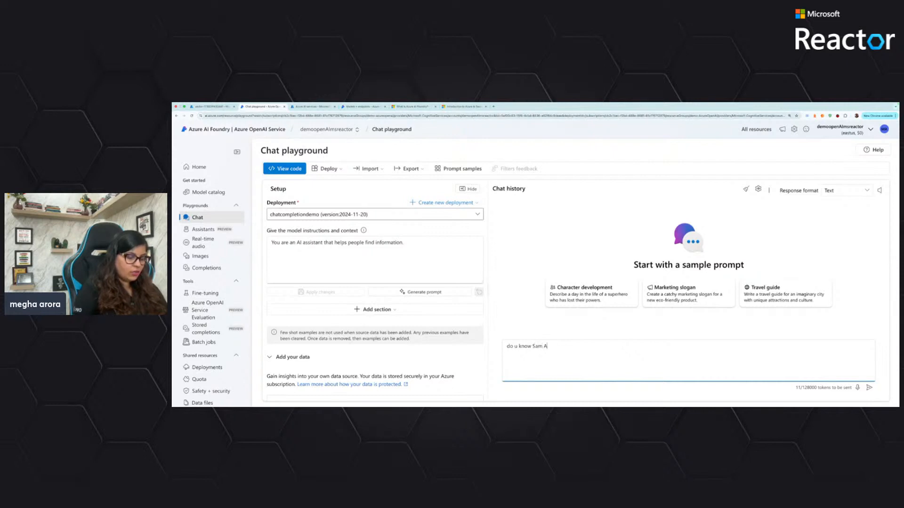
type("ltman")
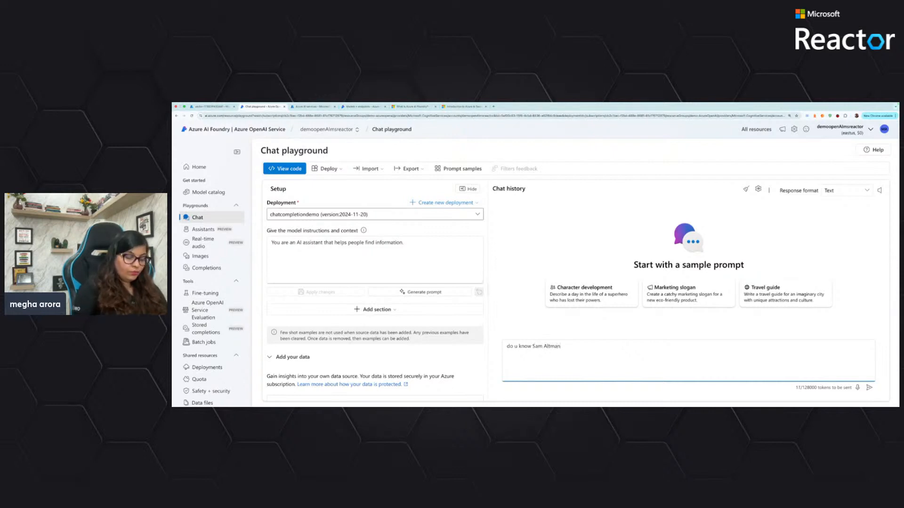
type("?")
key("Return")
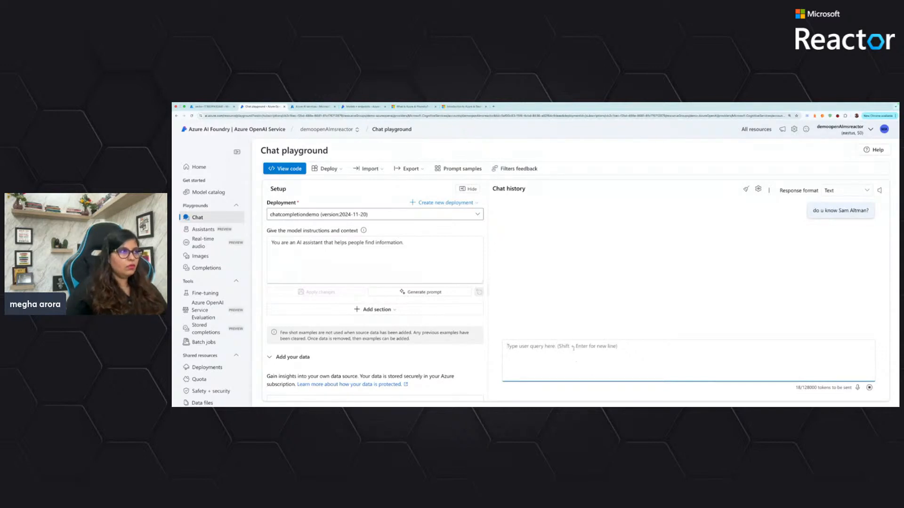
left_click(297, 357)
left_click(301, 358)
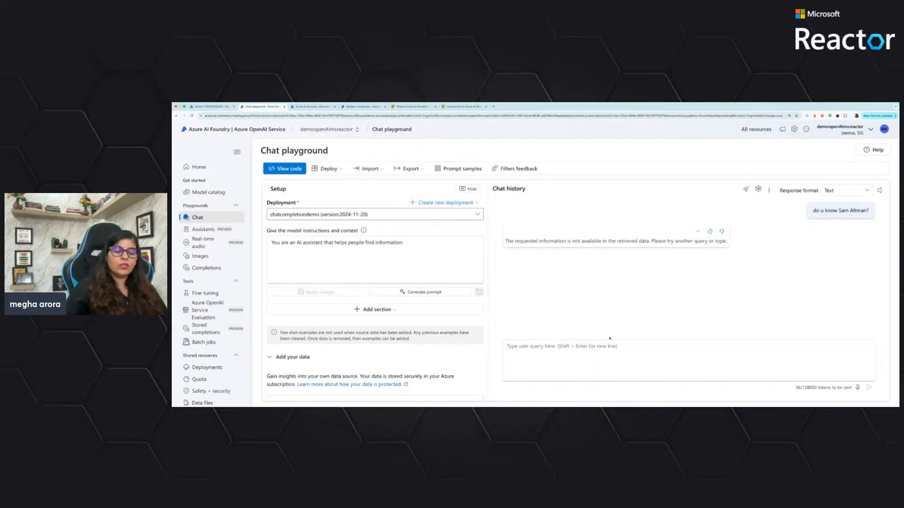
Ask the chat "what do you think startups should be doing in the initial stage"
left_click(634, 350)
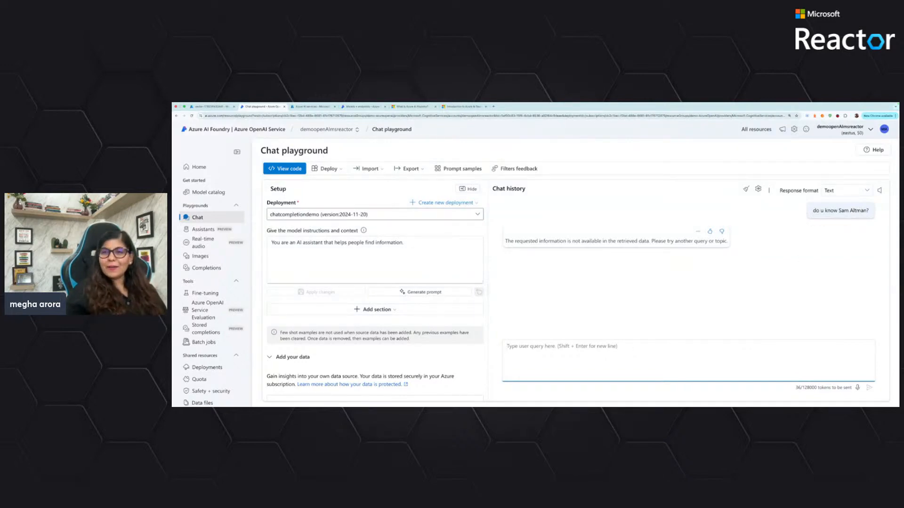
key("super+Tab")
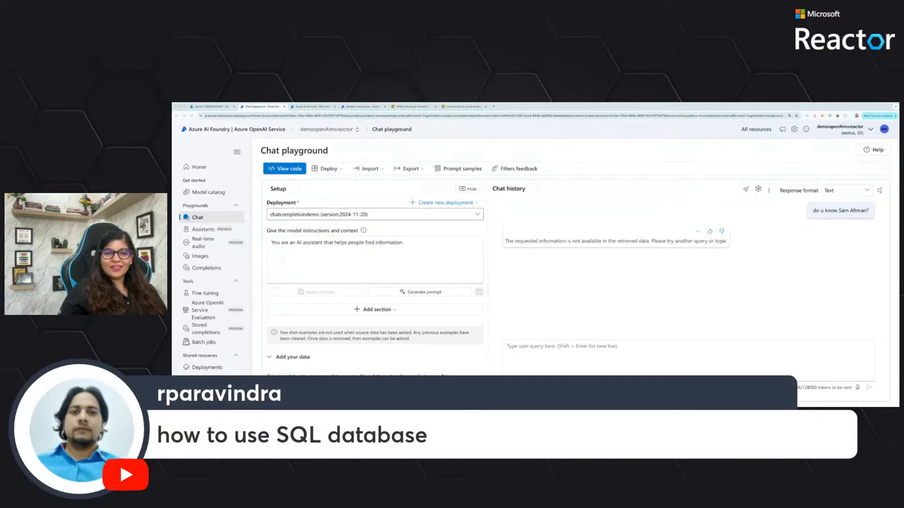
left_click(773, 354)
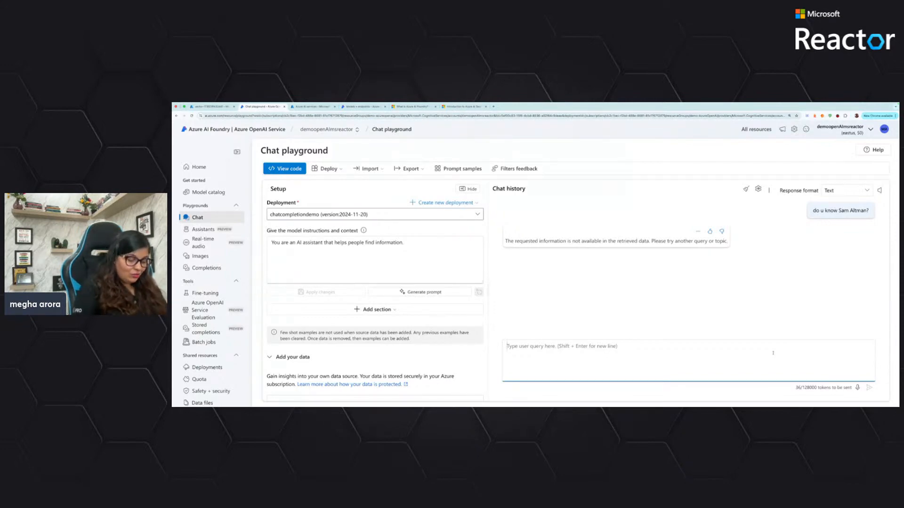
type("what do y")
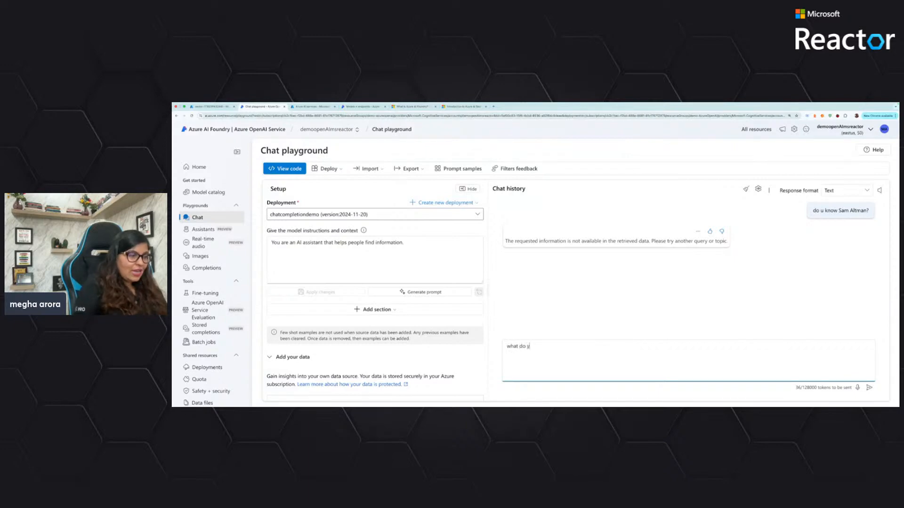
type("ou think")
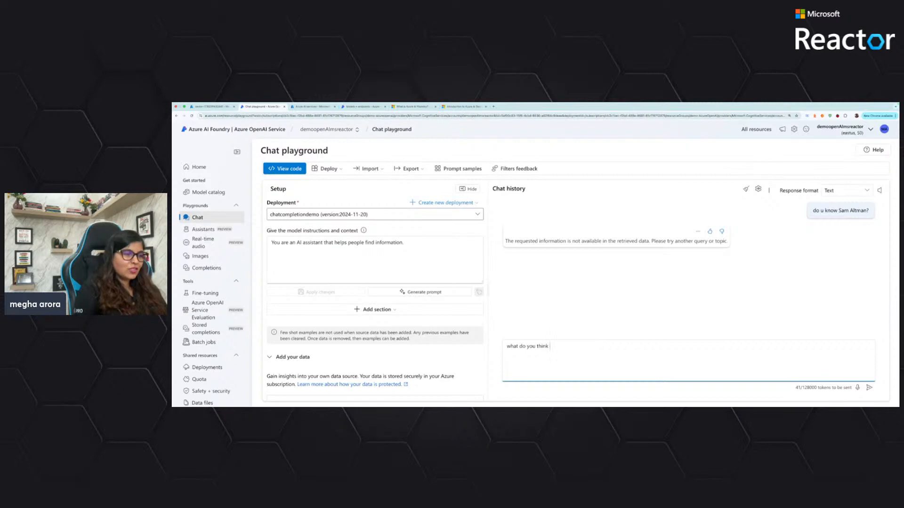
type(" start")
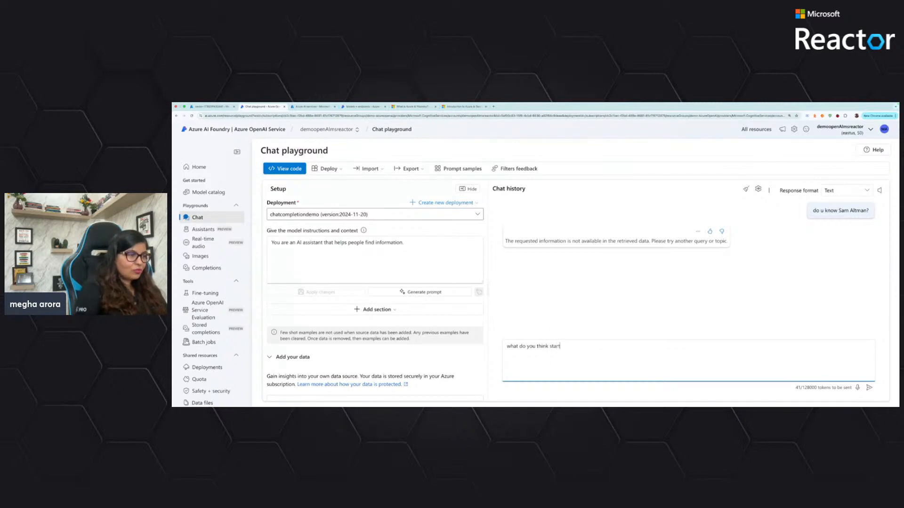
type("ups shou")
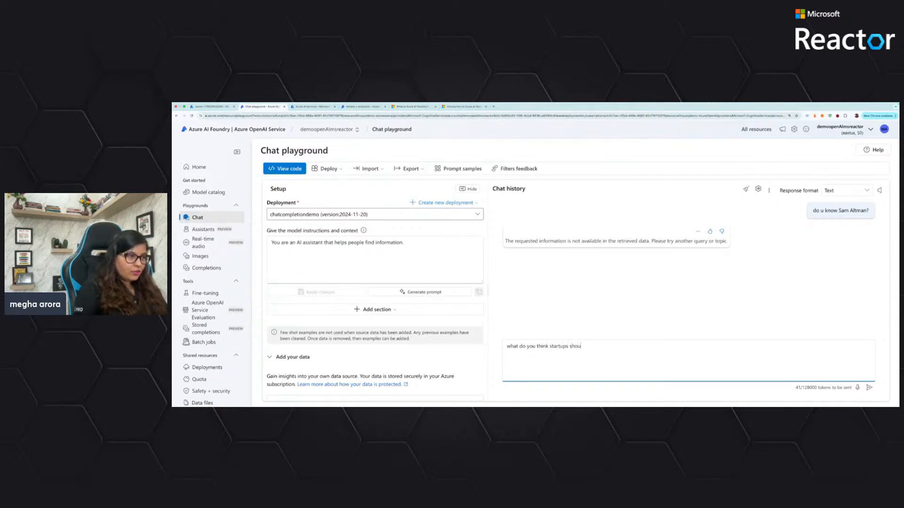
type("ld be doi")
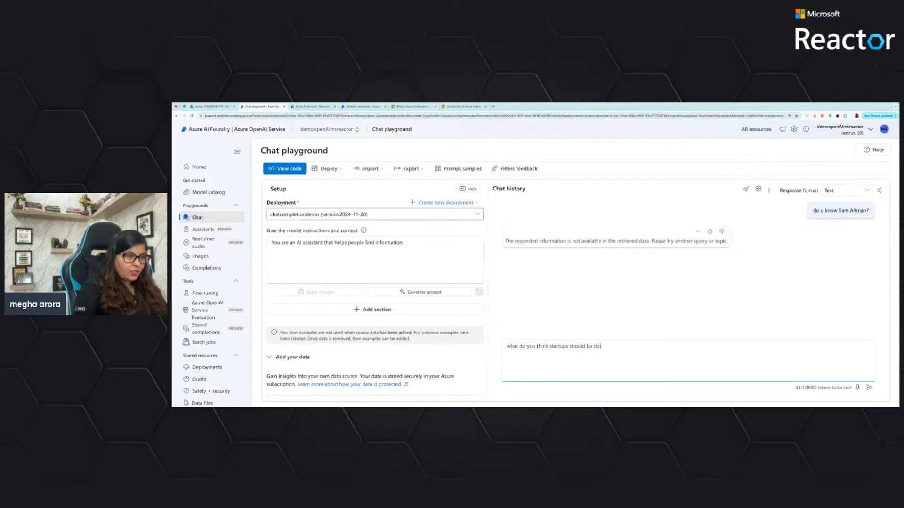
type("ng in the ")
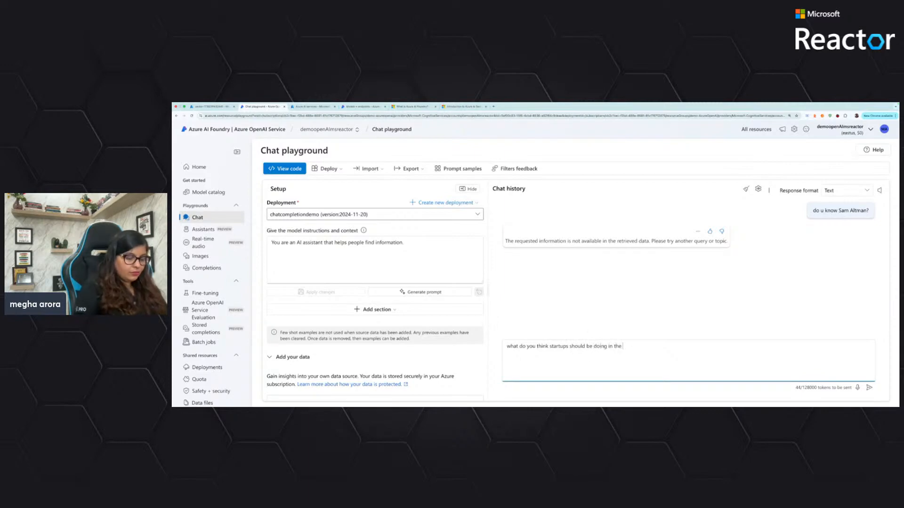
type("initial stages?")
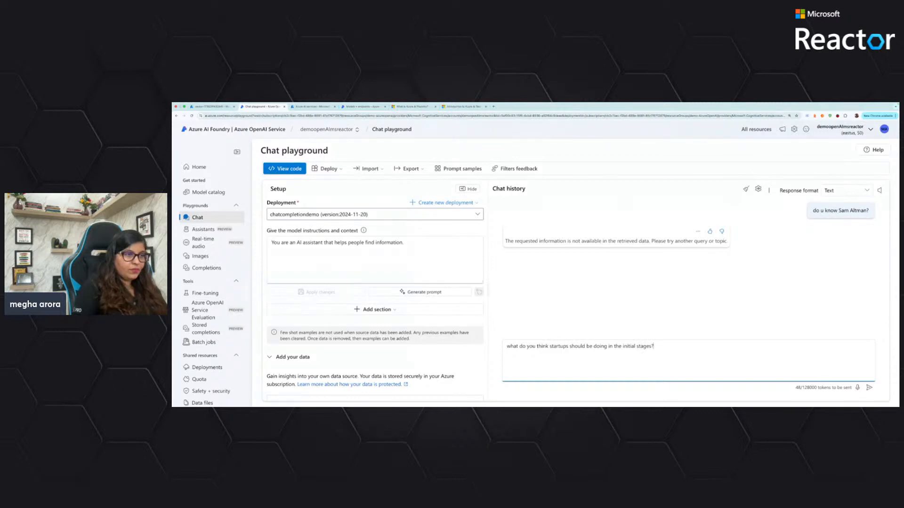
key("Return")
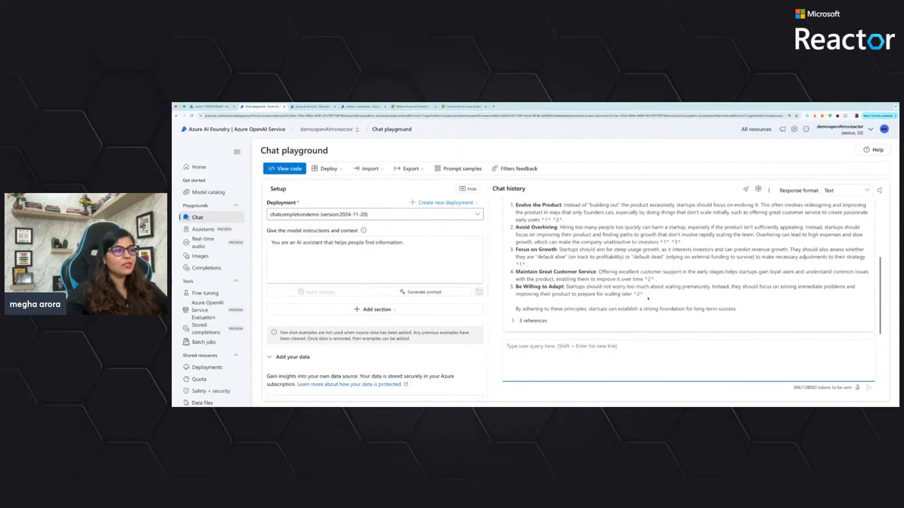
Expand the references of the startup answer and examine its cited passages from Y Combinator Playbook.pdf
left_click(530, 321)
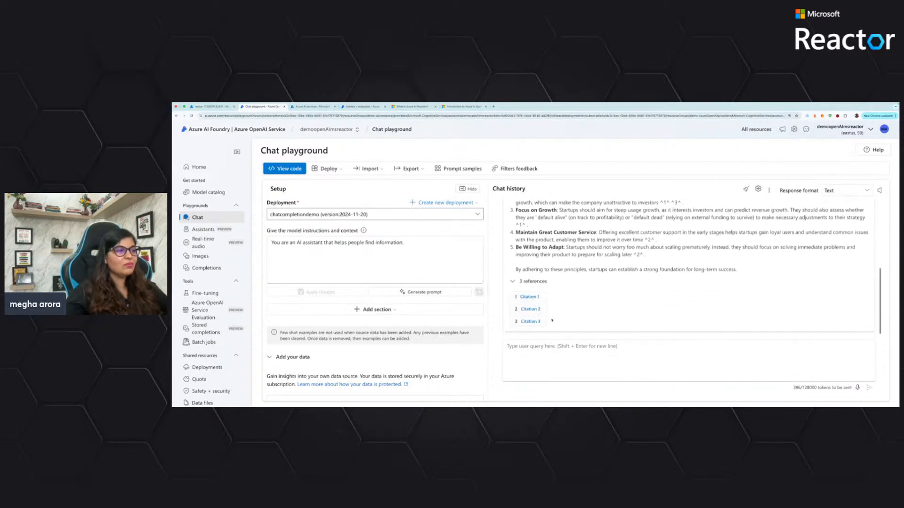
left_click(531, 299)
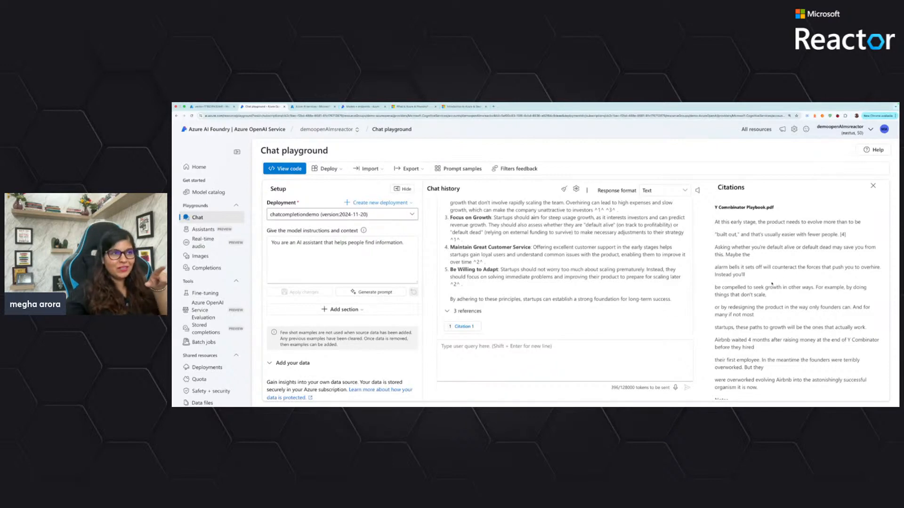
scroll(555, 292, "down", 1)
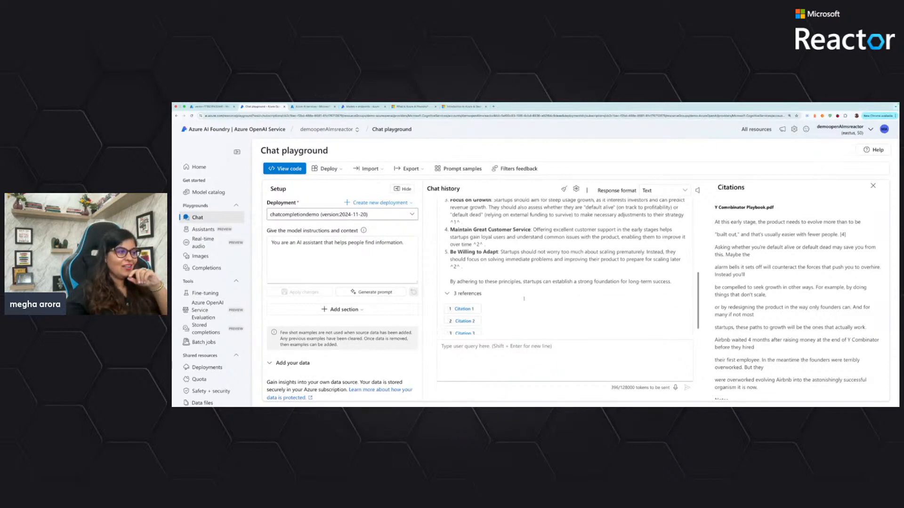
scroll(811, 306, "down", 5)
scroll(811, 306, "down", 1)
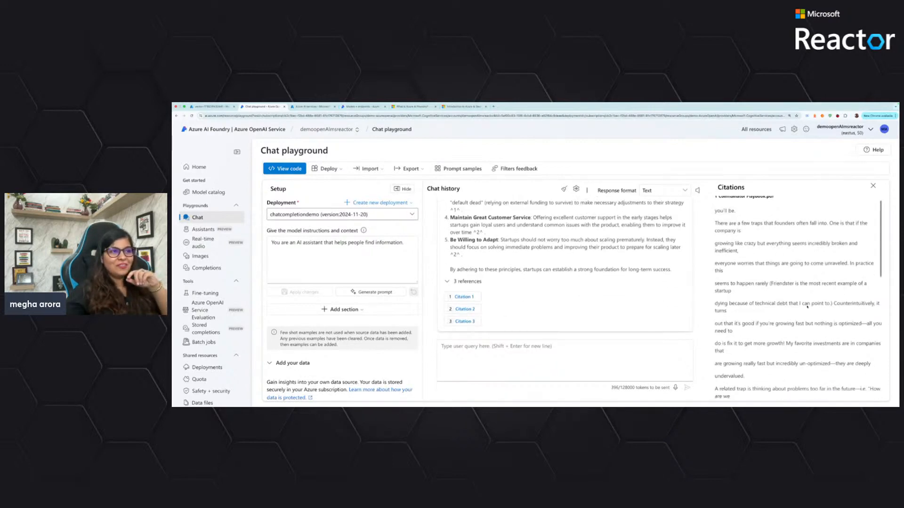
scroll(810, 306, "up", 1)
left_click(465, 322)
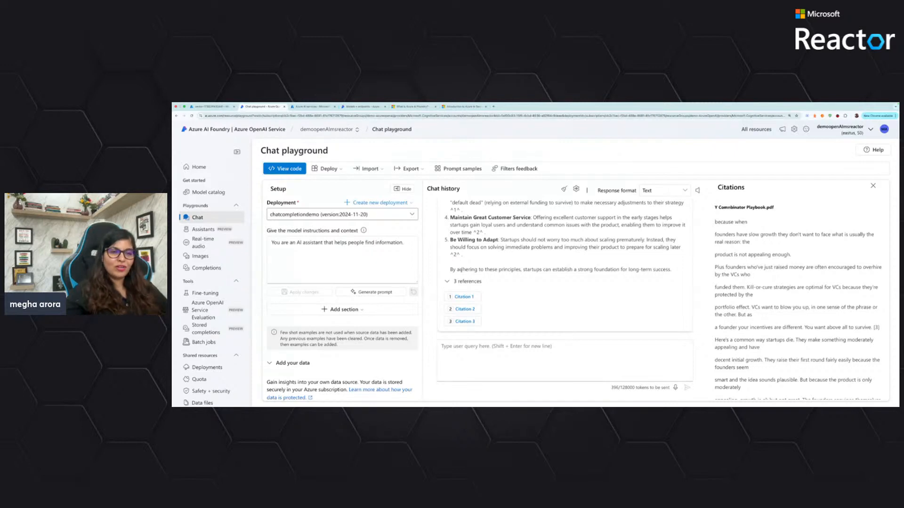
Switch to the Google Slides presentation "Build a Gen AI Chatbot with Microsoft Azure" and select the Trivia slide
key("ctrl+Left")
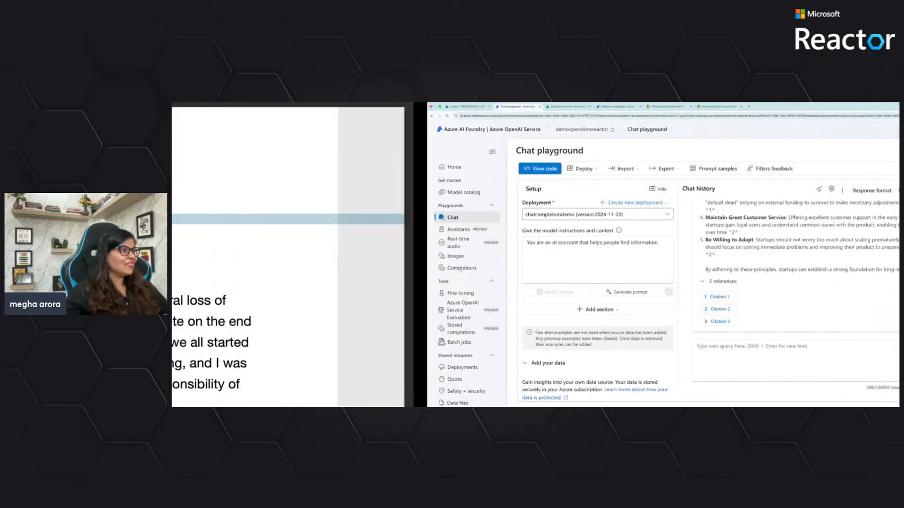
key("ctrl+Left")
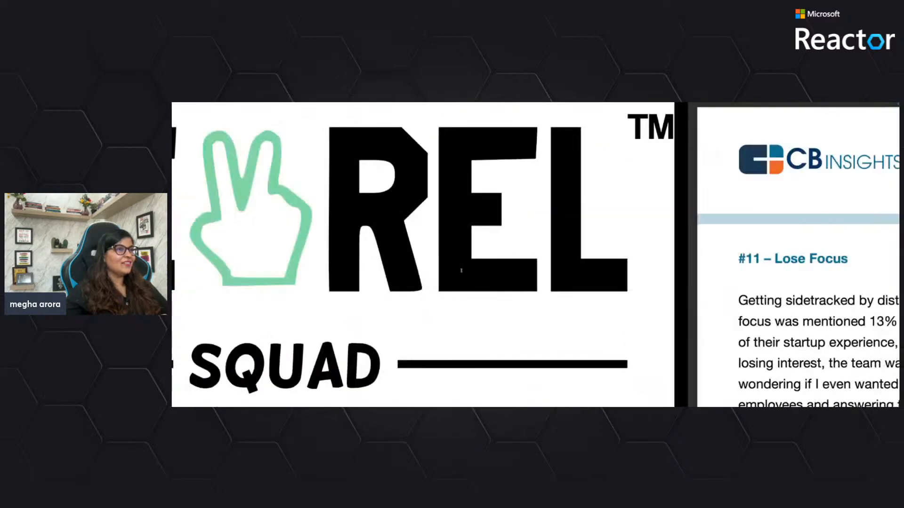
key("ctrl+Right")
key("ctrl+Right")
key("ctrl+Right")
key("ctrl+Right")
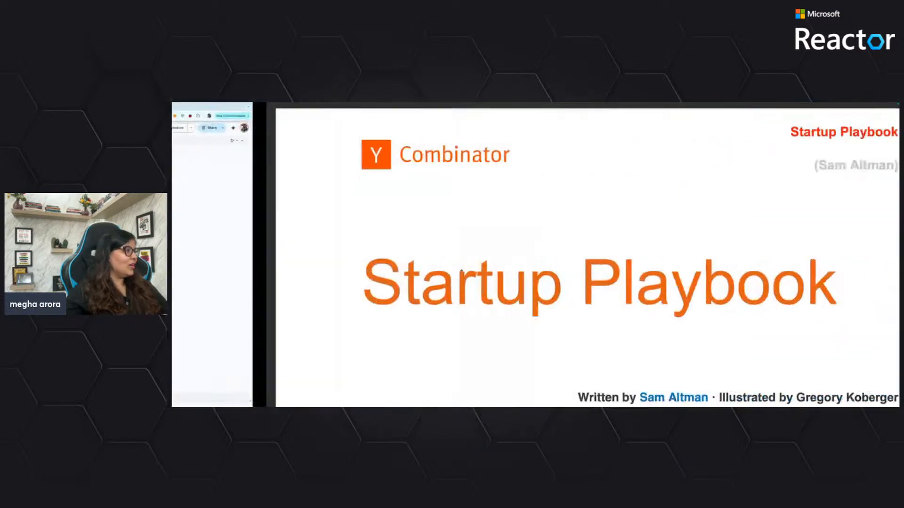
key("ctrl+Left")
left_click(200, 331)
left_click(199, 353)
scroll(199, 282, "down", 3)
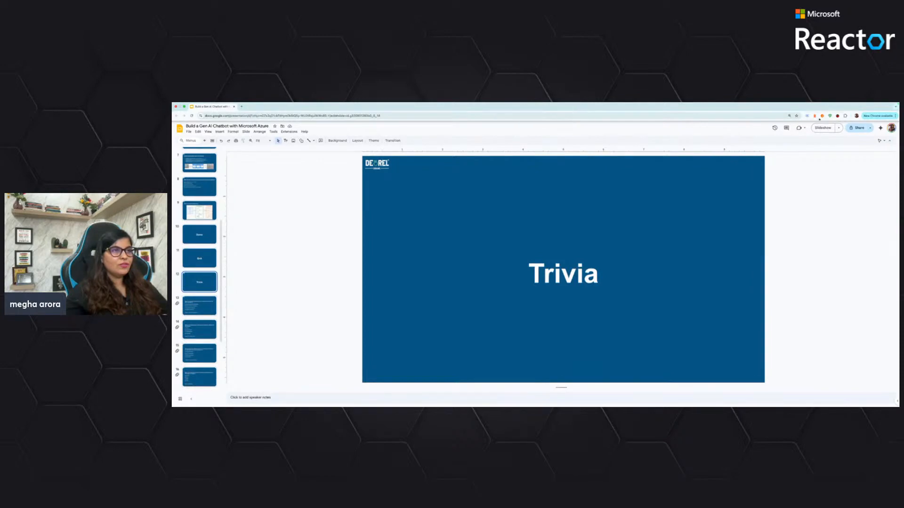
Start the slideshow from the Trivia slide and advance to the question on the primary architecture of GPT-3 and GPT-4
left_click(822, 128)
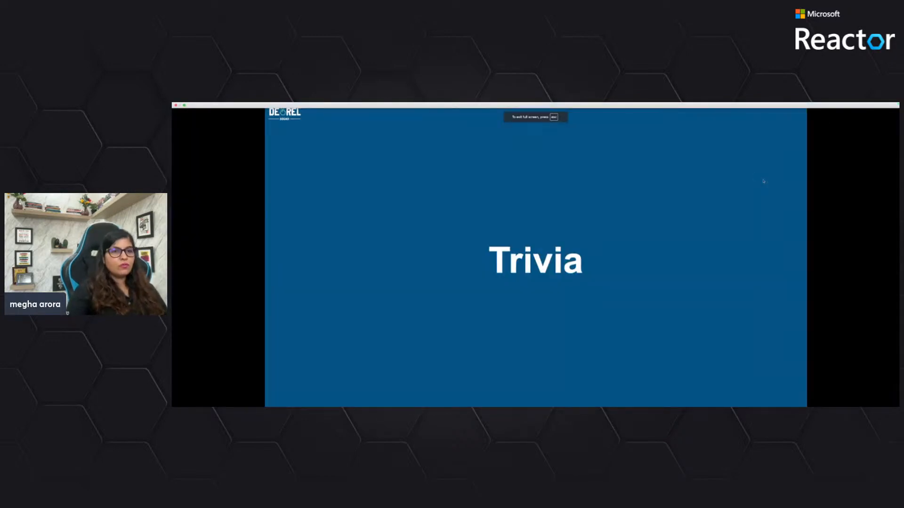
key("Right")
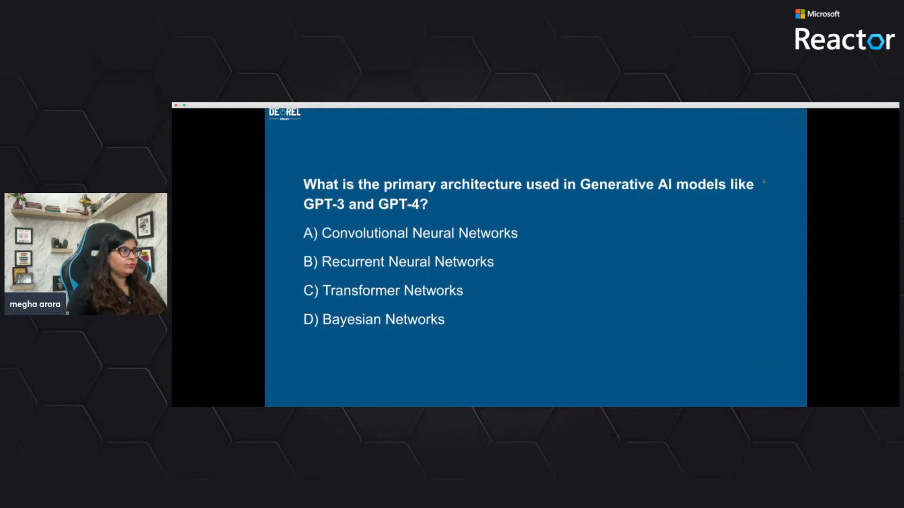